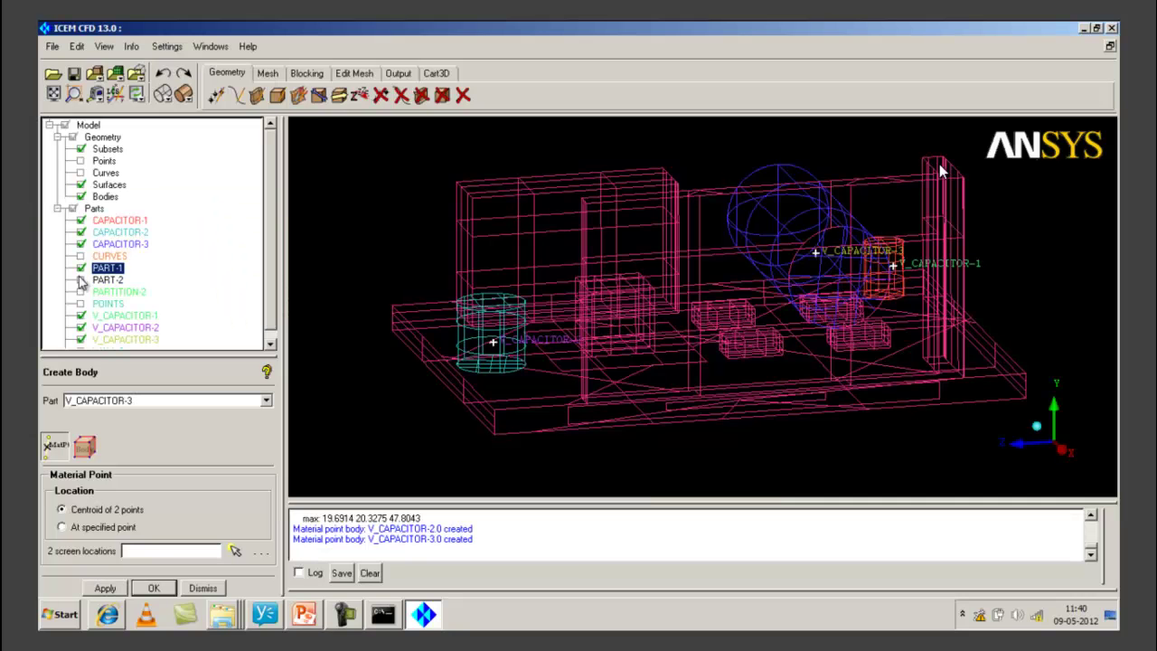
left_click_drag(939, 164, 620, 296)
scroll(686, 362, "up", 2)
scroll(684, 359, "down", 5)
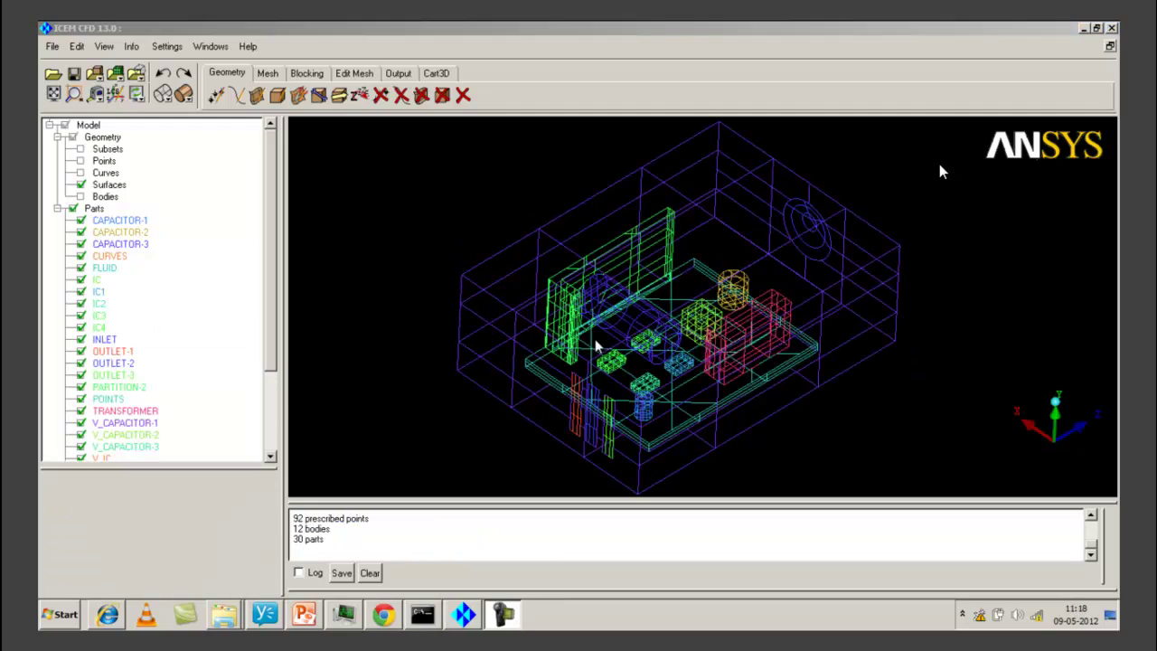
Step: Hide all parts and display only the surfaces of CAPACITOR-1, CAPACITOR-2 and CAPACITOR-3
left_click_drag(593, 344, 547, 327)
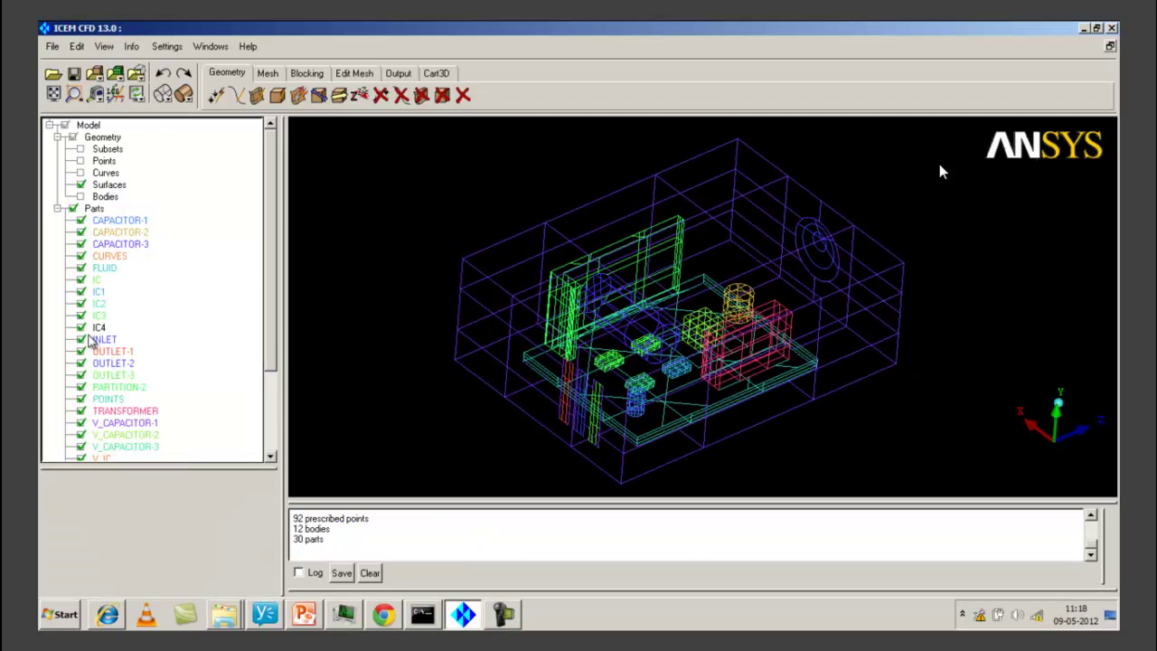
scroll(274, 339, "down", 3)
scroll(250, 260, "up", 3)
left_click(73, 207)
left_click(82, 221)
left_click(80, 232)
left_click(80, 244)
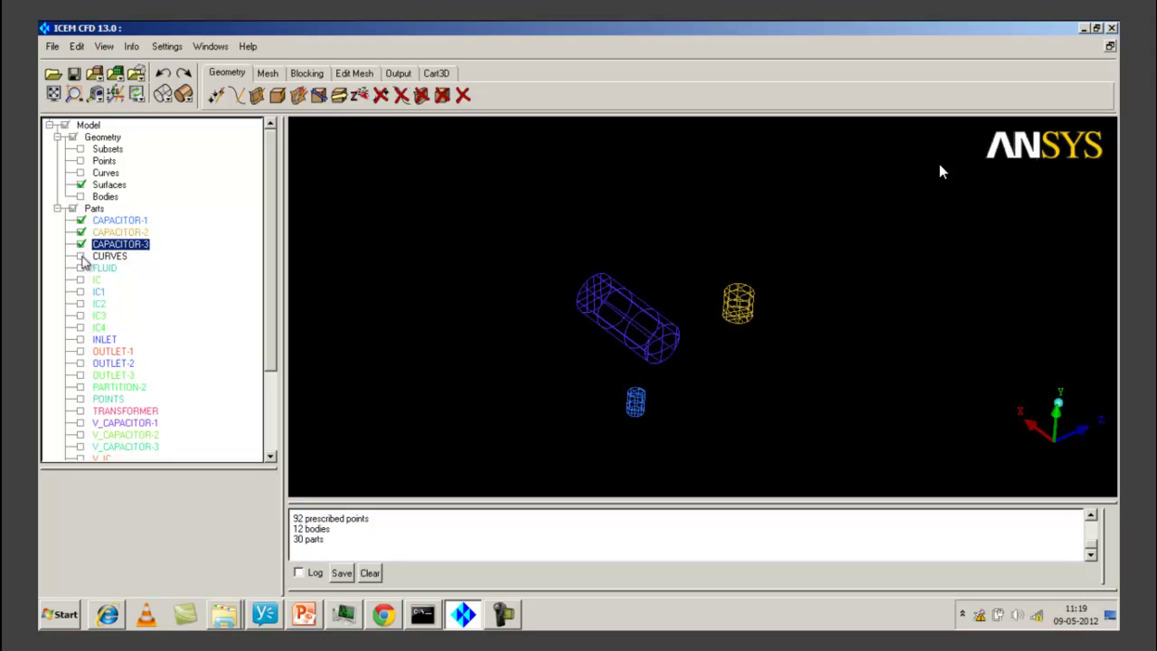
left_click(80, 255)
left_click(81, 256)
left_click(81, 268)
left_click(80, 268)
Step: Add the parts IC, IC1, IC2, IC3 and IC4 to the displayed geometry
left_click(80, 279)
left_click(80, 291)
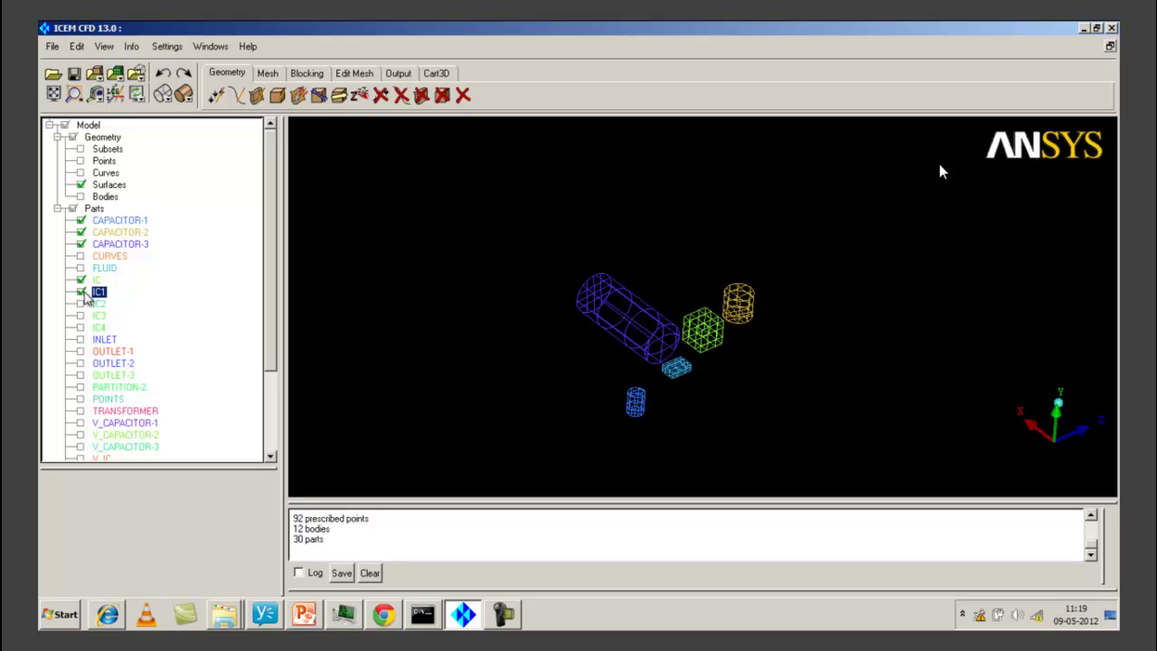
left_click(80, 303)
left_click(81, 314)
left_click(81, 327)
Step: Display the parts INLET, OUTLET-1, OUTLET-2, OUTLET-3 and PARTITION-2 as well
left_click(80, 339)
left_click(80, 351)
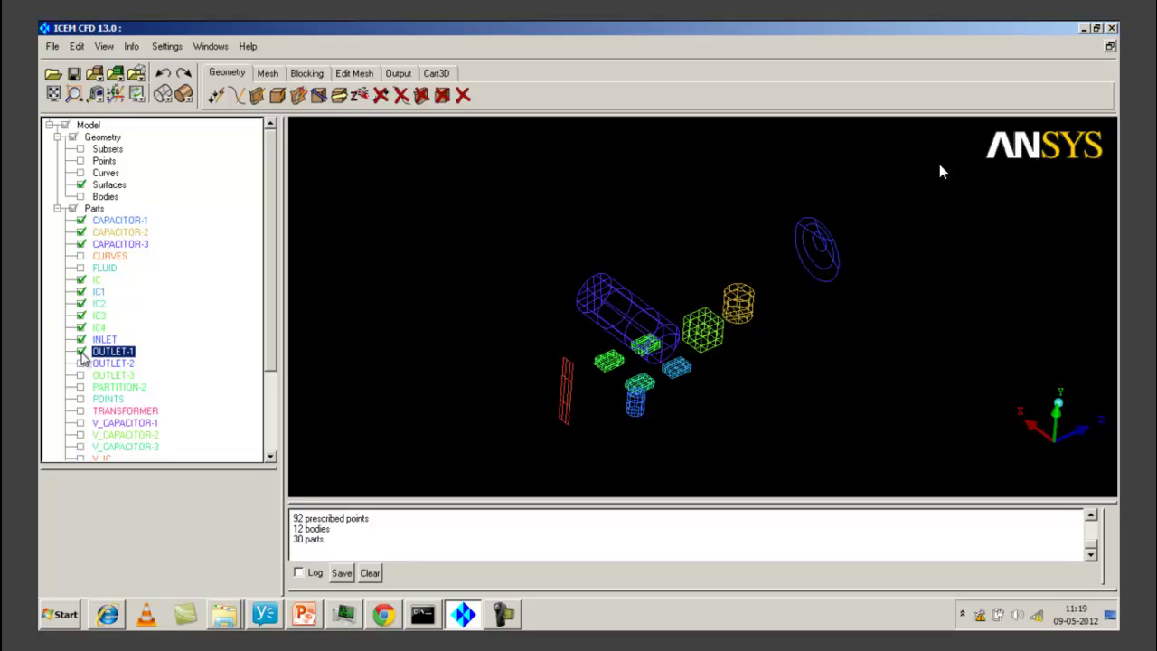
left_click(81, 362)
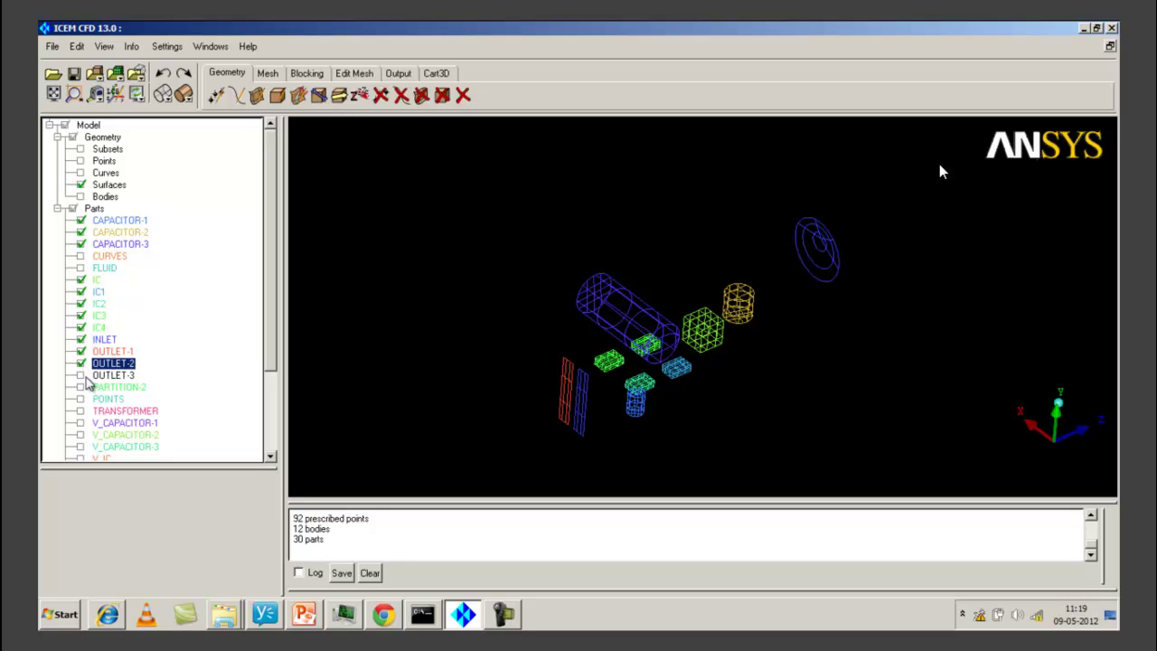
left_click(81, 375)
left_click(81, 387)
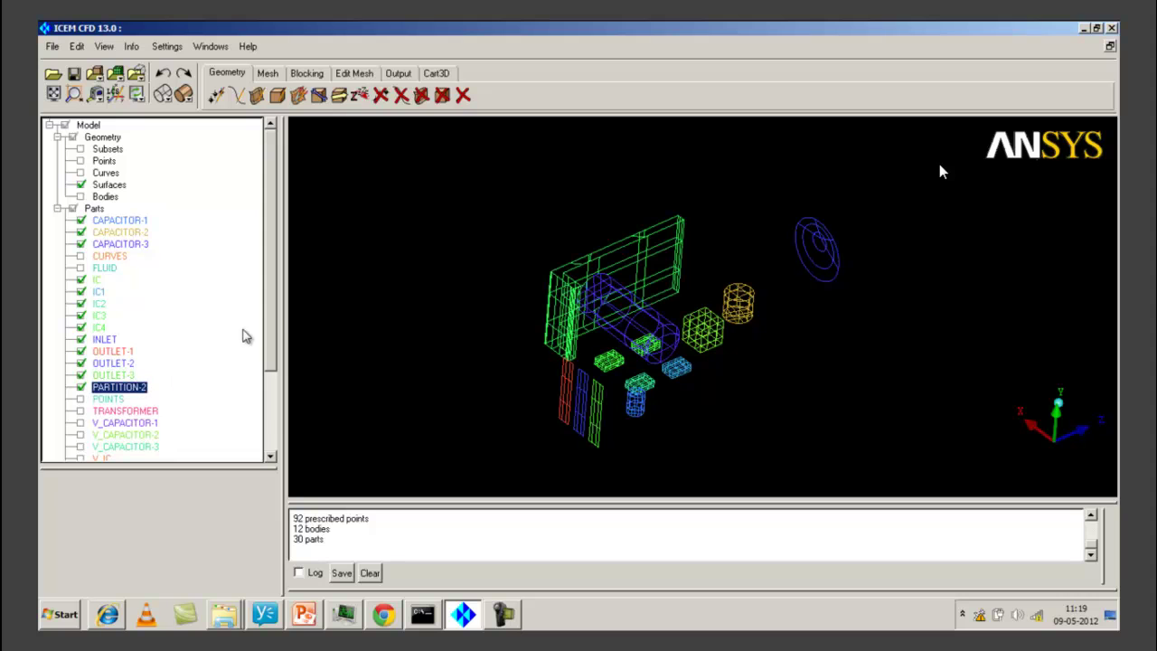
Step: Display the remaining surface parts TRANSFORMER, WALL-1 and WALL-2
scroll(274, 311, "down", 2)
left_click(81, 339)
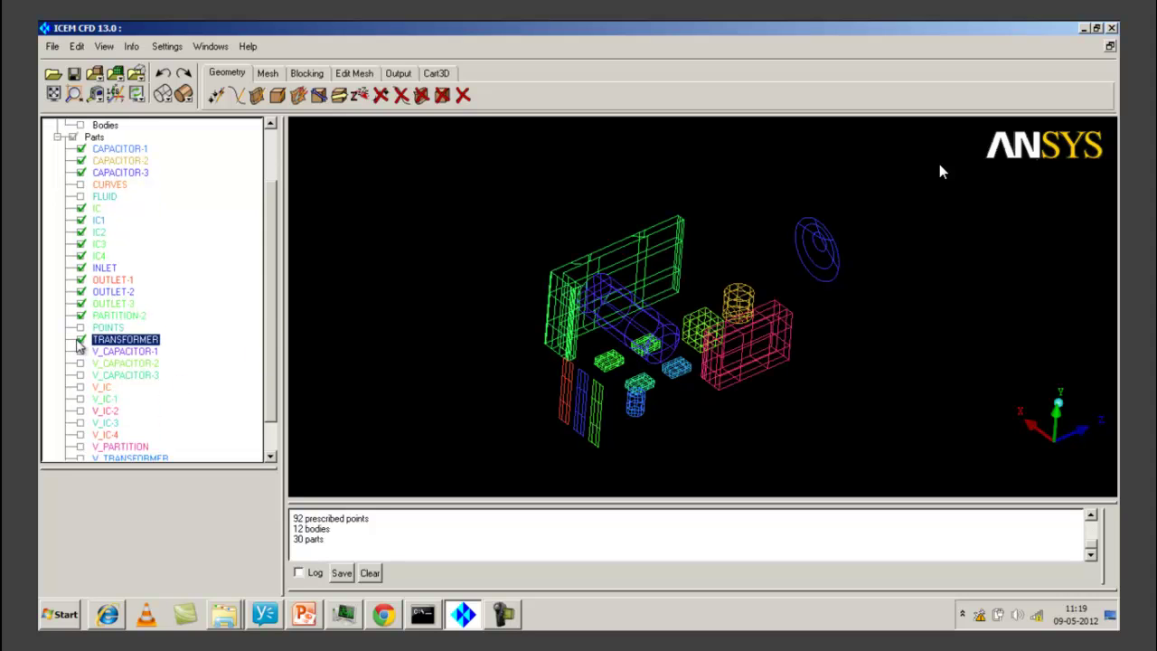
left_click(98, 351)
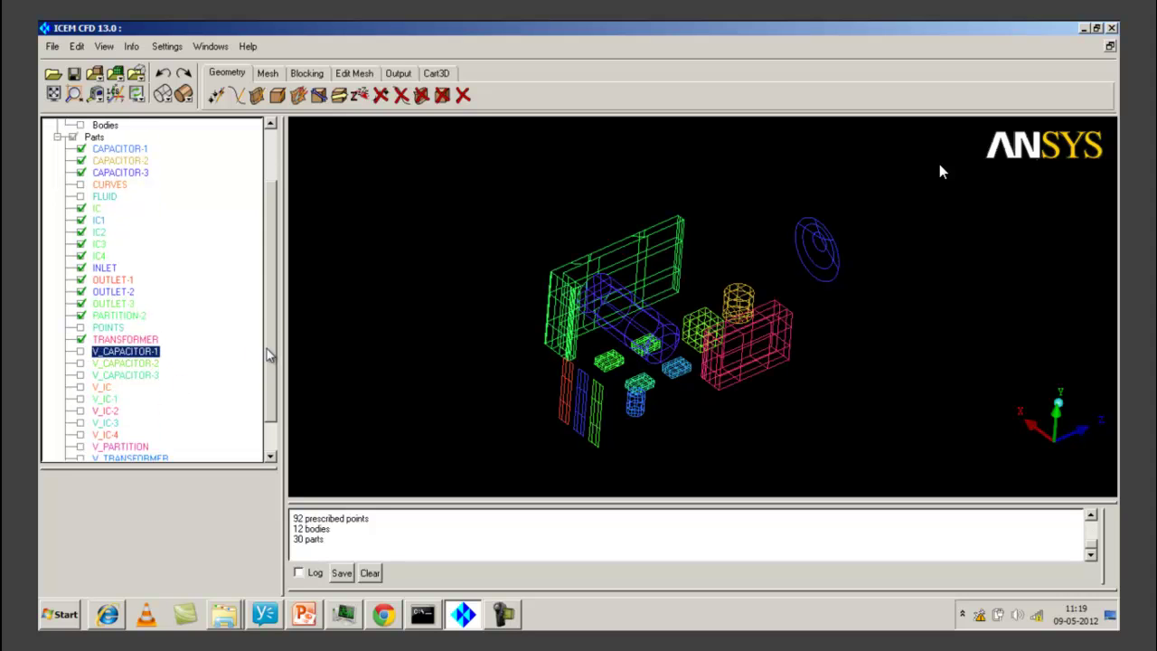
scroll(269, 355, "down", 1)
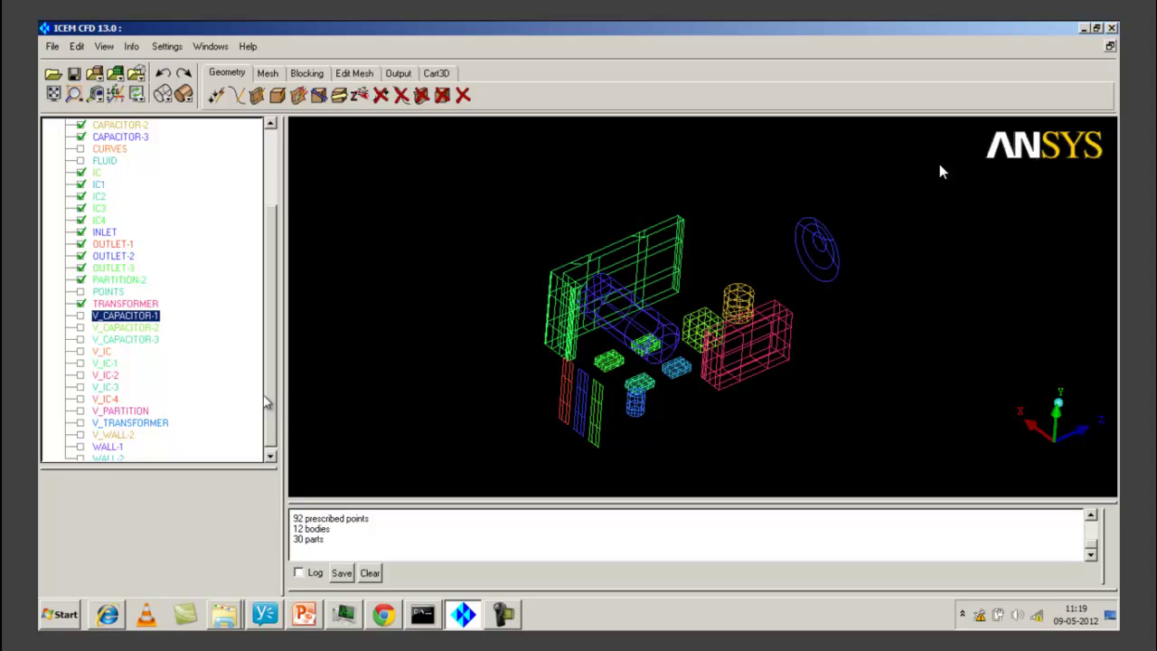
left_click(81, 446)
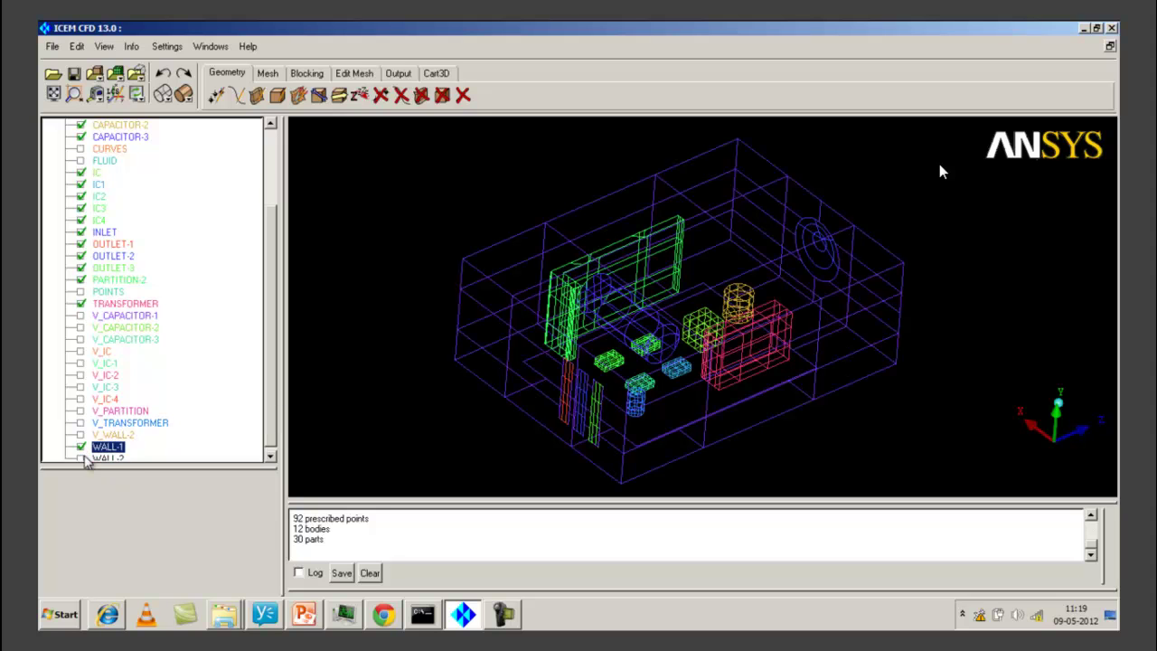
left_click(80, 459)
scroll(273, 348, "up", 1)
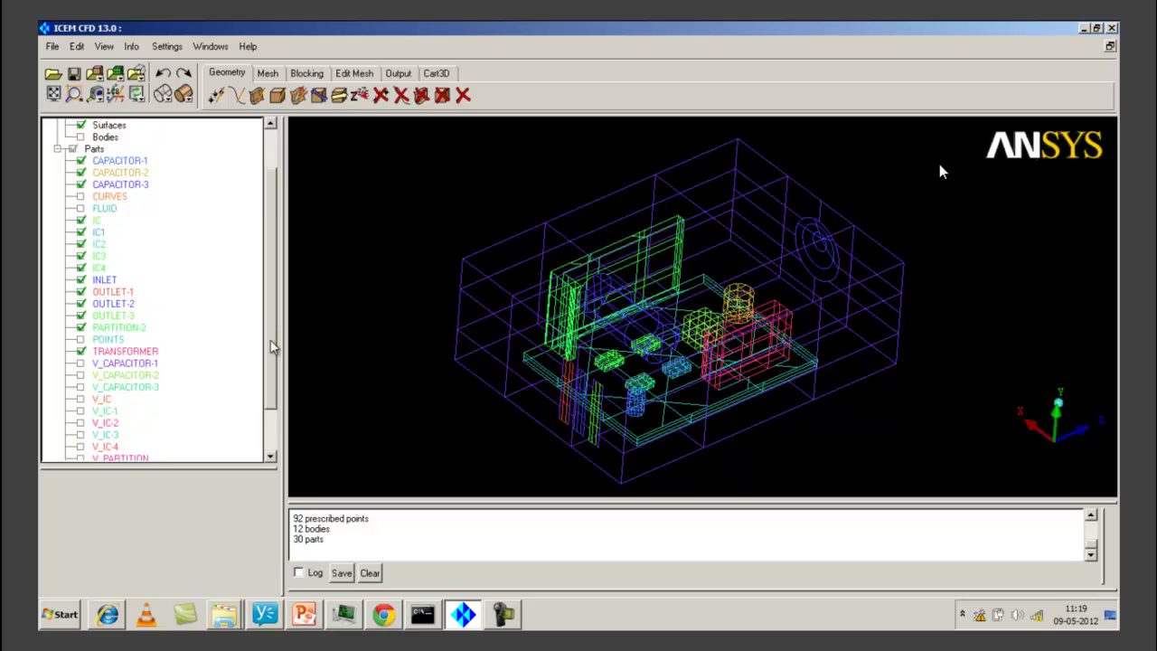
scroll(273, 348, "up", 2)
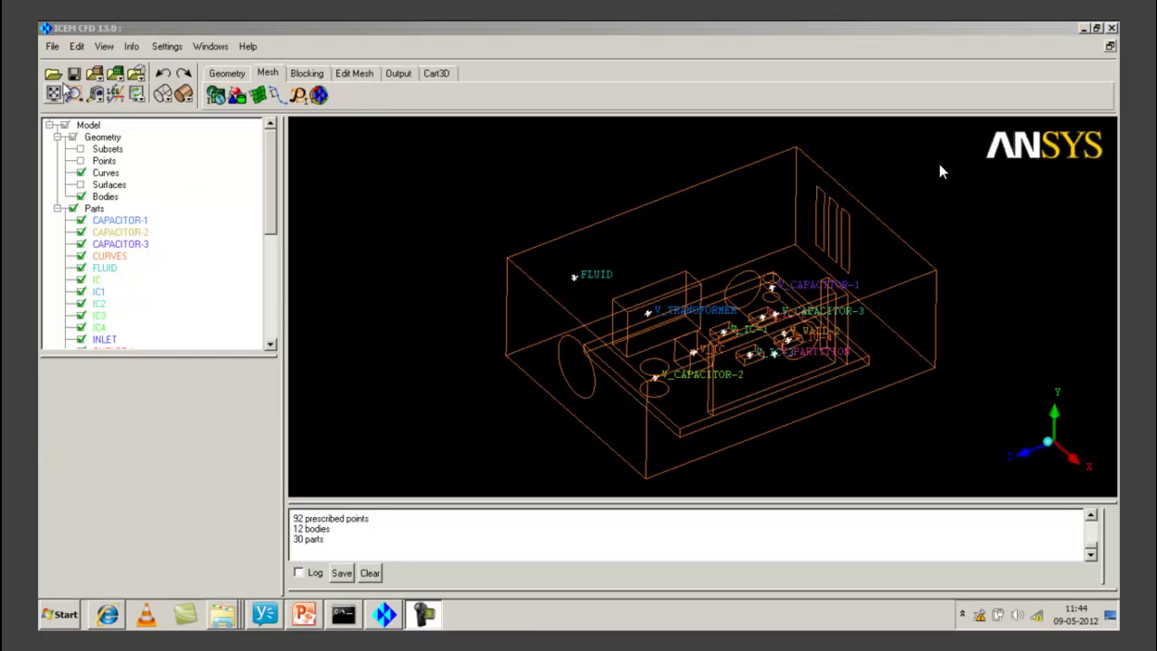
Step: Display the model's surfaces and hide its curves
left_click(90, 186)
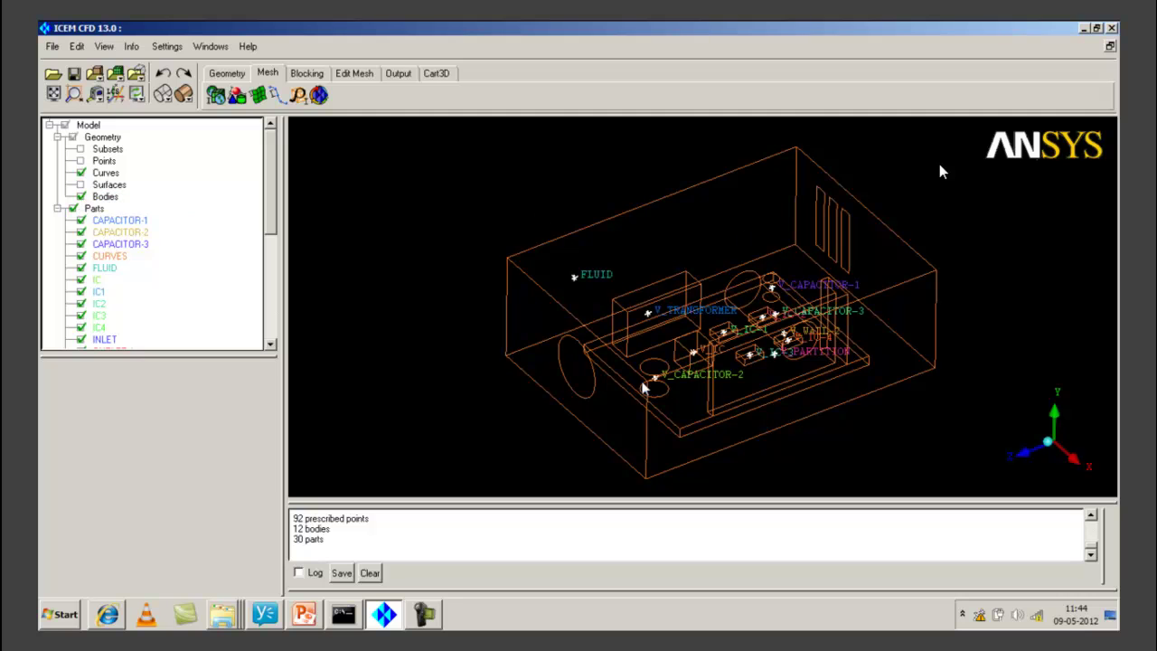
left_click(80, 184)
left_click(81, 172)
left_click_drag(577, 325, 617, 321)
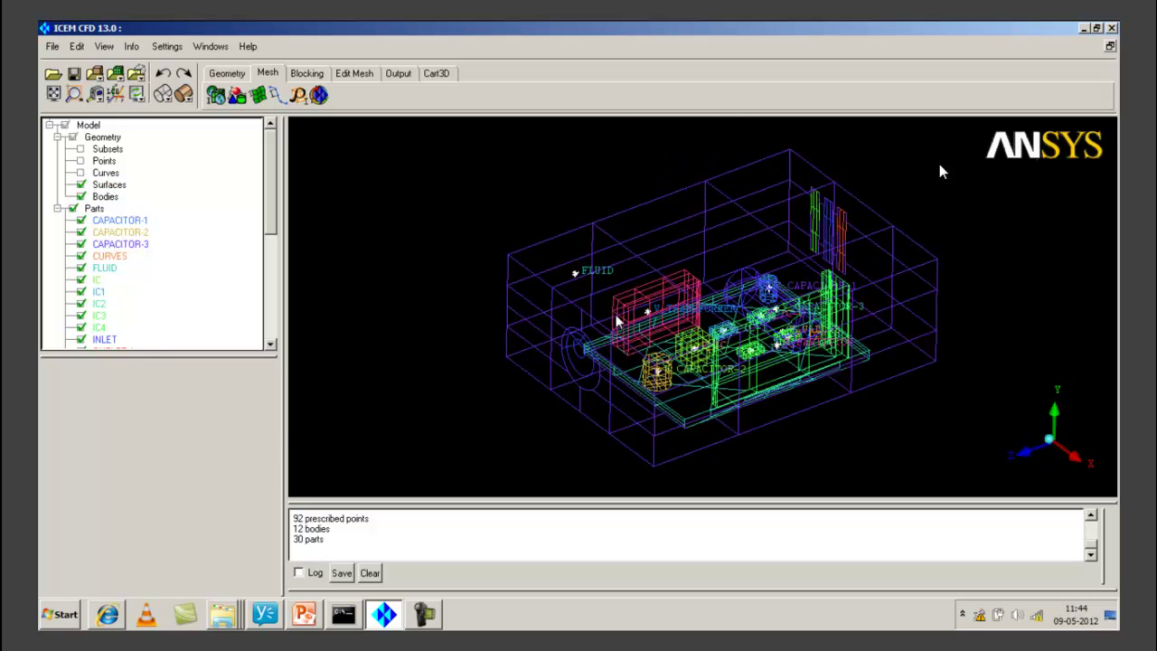
Step: Hide all parts and redisplay only CAPACITOR-1, CAPACITOR-2, CAPACITOR-3, CURVES and FLUID
left_click(81, 220)
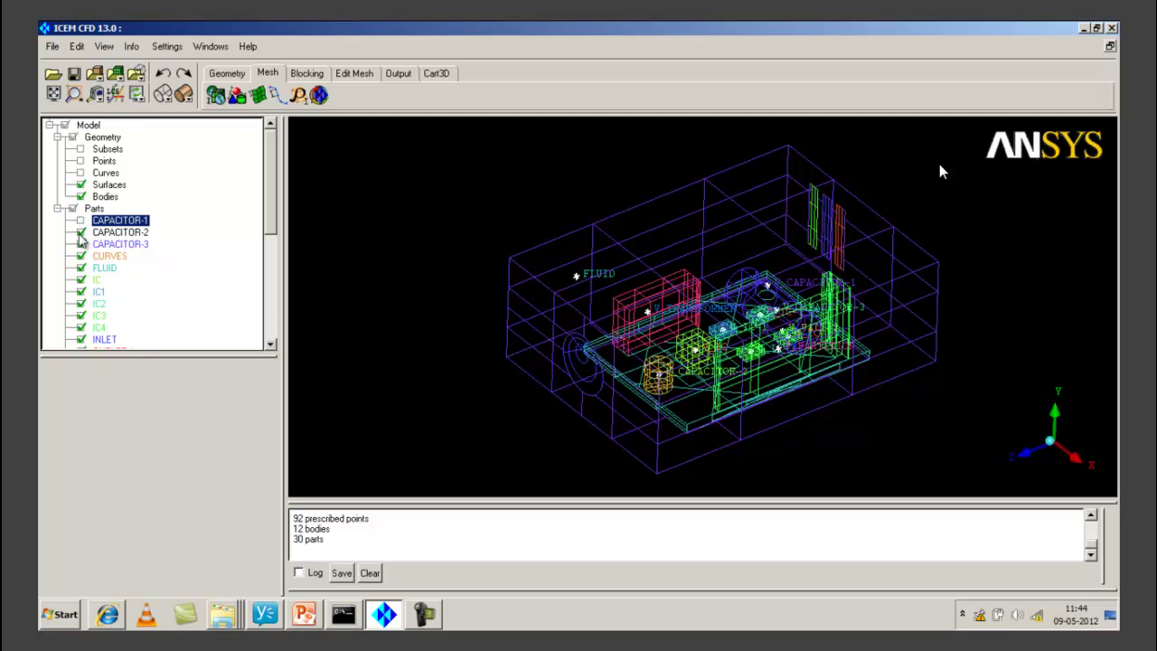
left_click(80, 232)
left_click(72, 208)
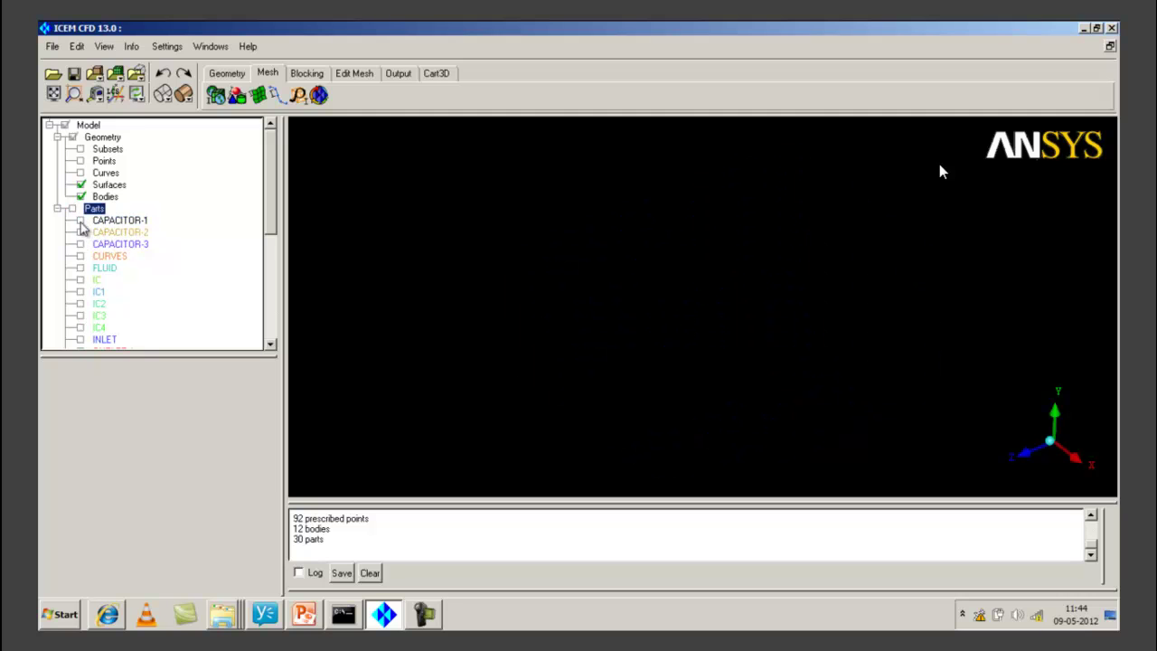
left_click(80, 220)
left_click(81, 232)
left_click(81, 244)
left_click(80, 256)
left_click(80, 267)
Step: Redisplay the parts IC, IC1, IC2, IC3 and IC4
left_click(80, 279)
left_click(81, 291)
left_click(80, 304)
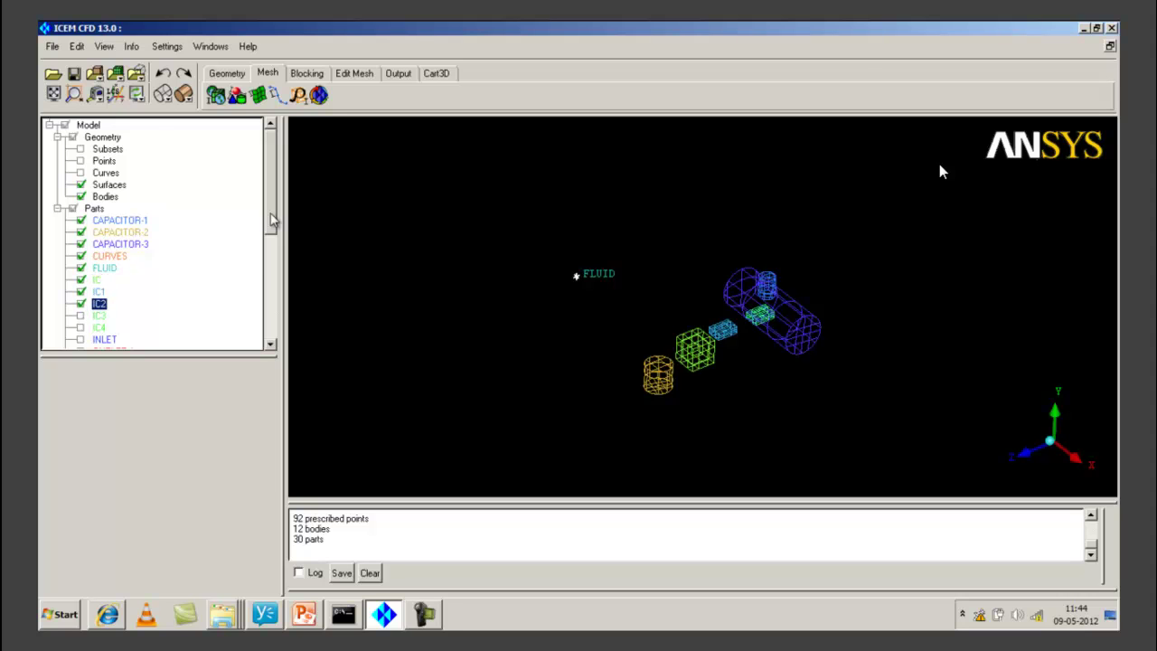
left_click_drag(273, 220, 275, 284)
left_click(81, 172)
left_click(80, 185)
Step: Redisplay INLET, OUTLET-1, OUTLET-2, OUTLET-3, PARTITION-2, POINTS and TRANSFORMER
left_click(81, 196)
left_click(80, 208)
left_click(81, 220)
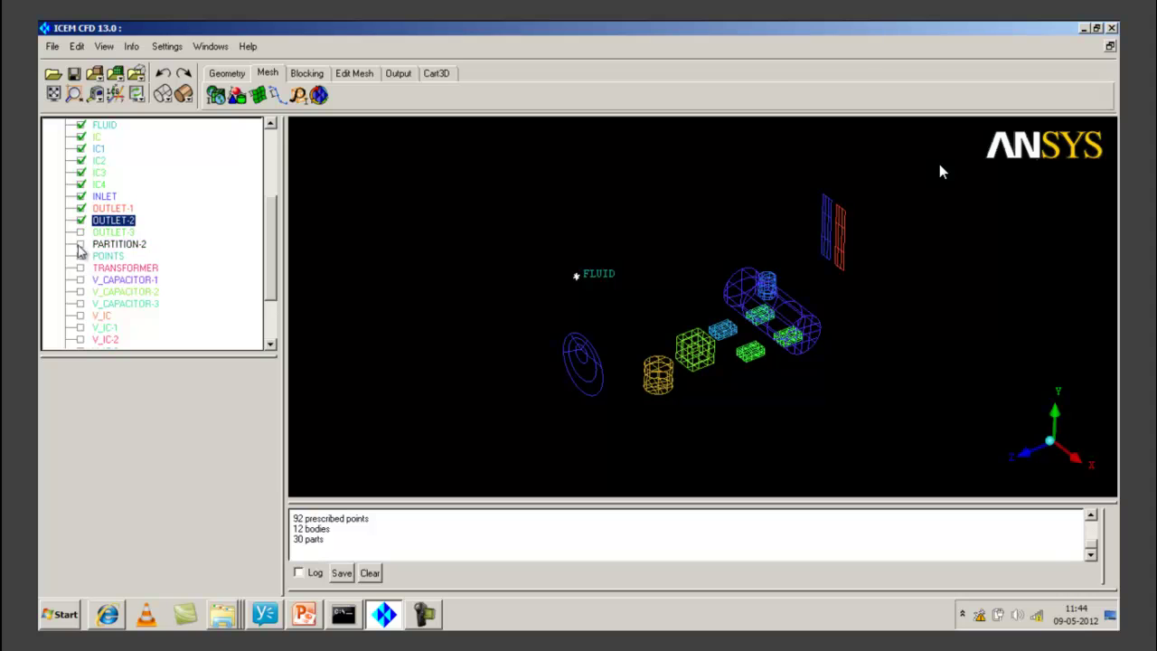
left_click(80, 232)
left_click(80, 244)
left_click(80, 256)
left_click(81, 268)
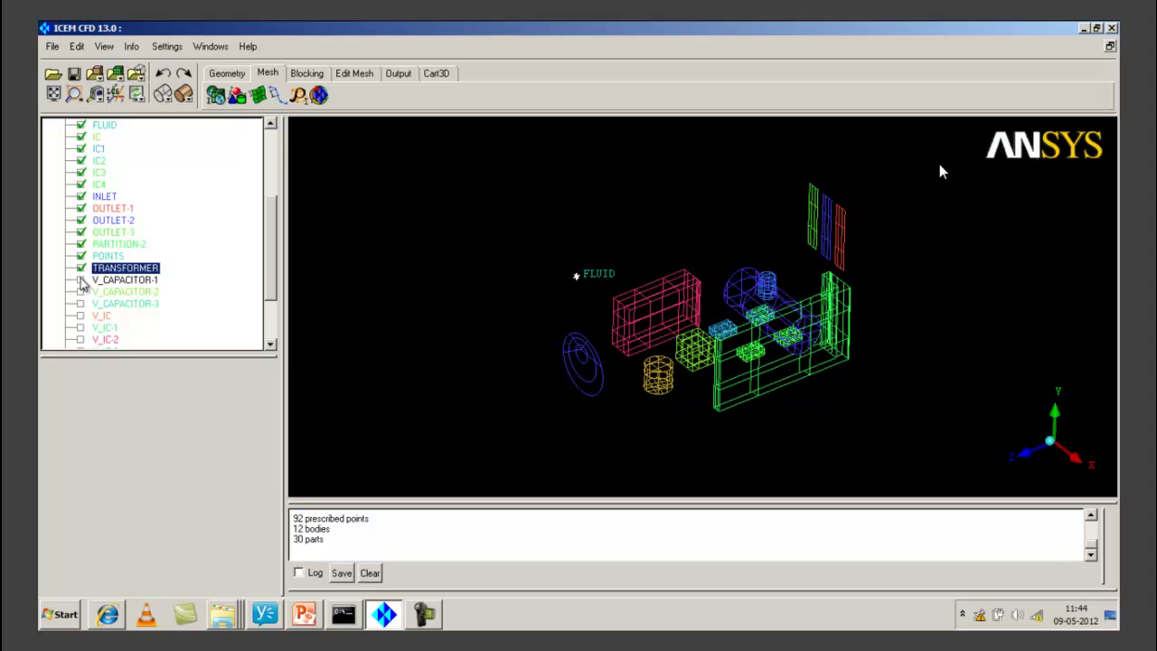
Step: Display the material points V_CAPACITOR-1 to V_CAPACITOR-3, V_IC and V_IC-1 to V_IC-4
left_click(80, 280)
left_click(80, 291)
left_click(80, 304)
scroll(81, 304, "down", 2)
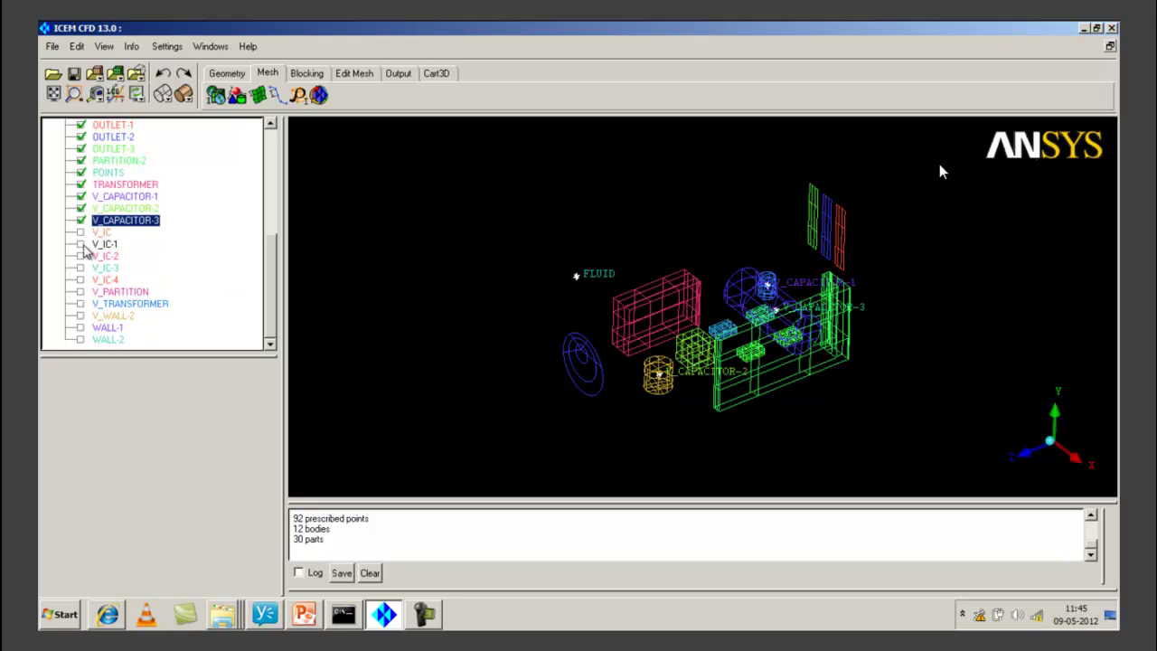
left_click(80, 232)
left_click(80, 244)
left_click(81, 256)
left_click(80, 267)
left_click(81, 279)
Step: Display the remaining parts V_PARTITION, V_TRANSFORMER, V_WALL-2, WALL-1 and WALL-2
left_click(81, 291)
left_click(80, 304)
left_click(81, 315)
left_click(80, 327)
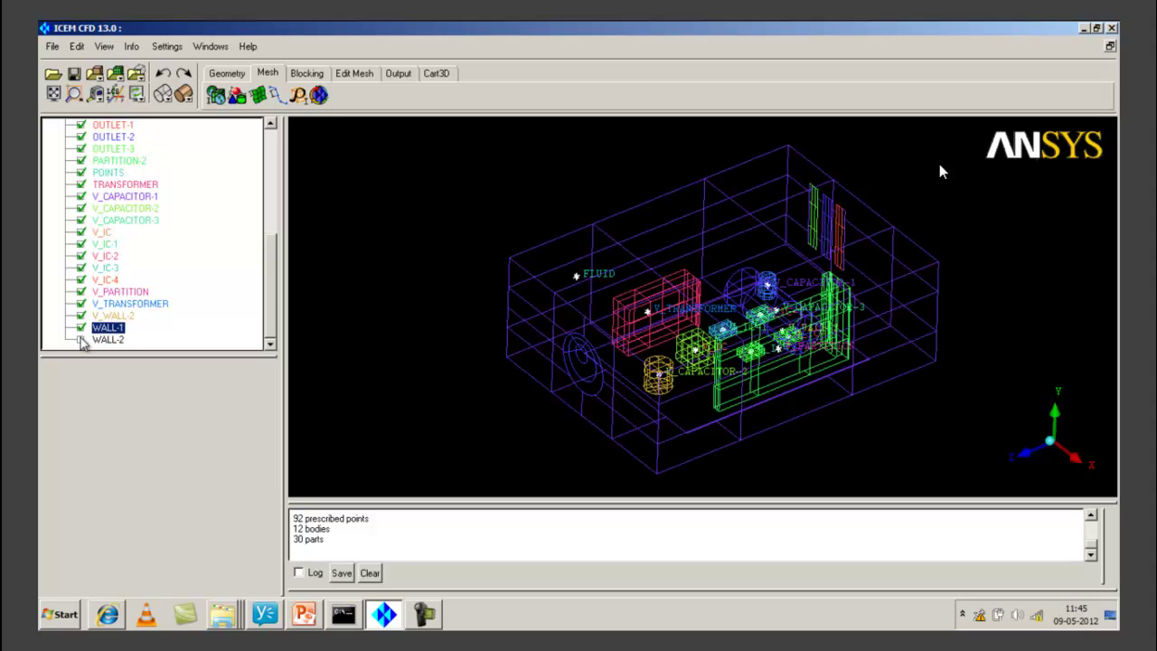
left_click(81, 339)
left_click_drag(276, 309, 275, 146)
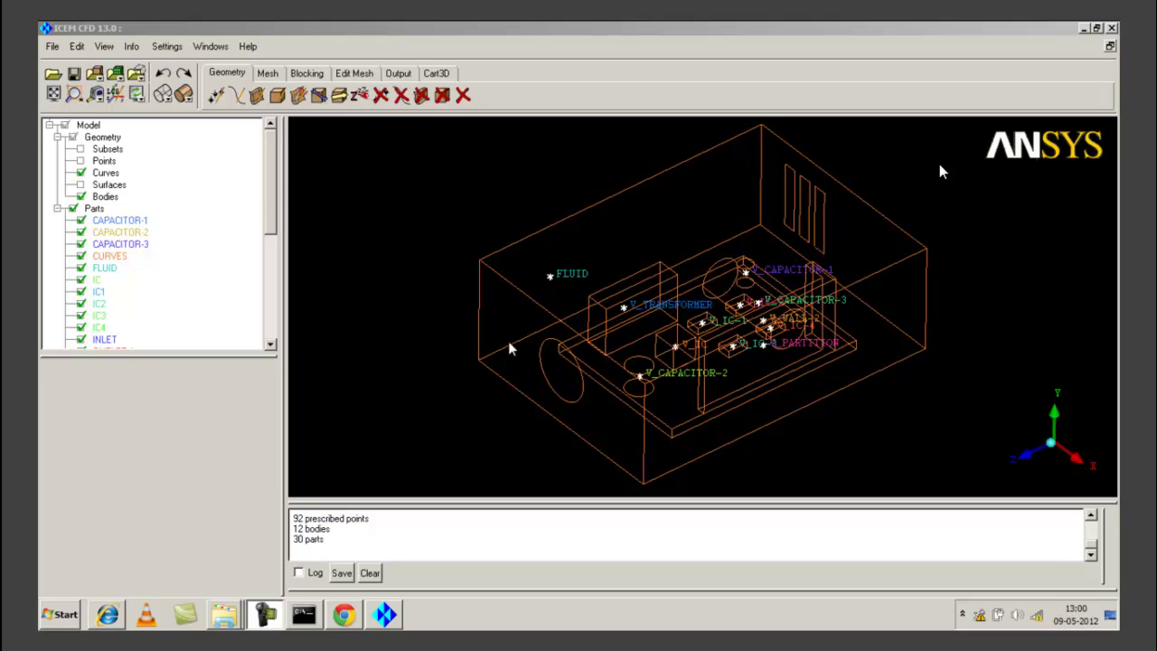
Step: Open the part mesh setup to define mesh sizes for each part
left_click_drag(275, 197, 272, 305)
mouse_move(276, 201)
left_mouse_down()
mouse_move(267, 254)
mouse_move(272, 201)
left_mouse_up()
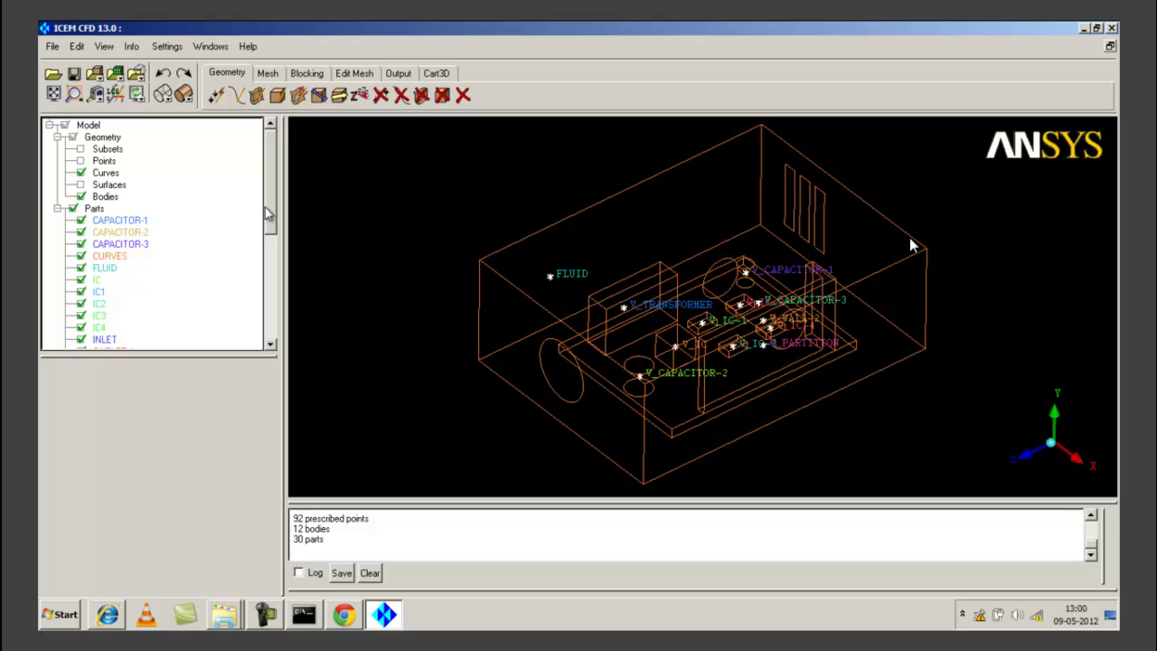
left_click(266, 73)
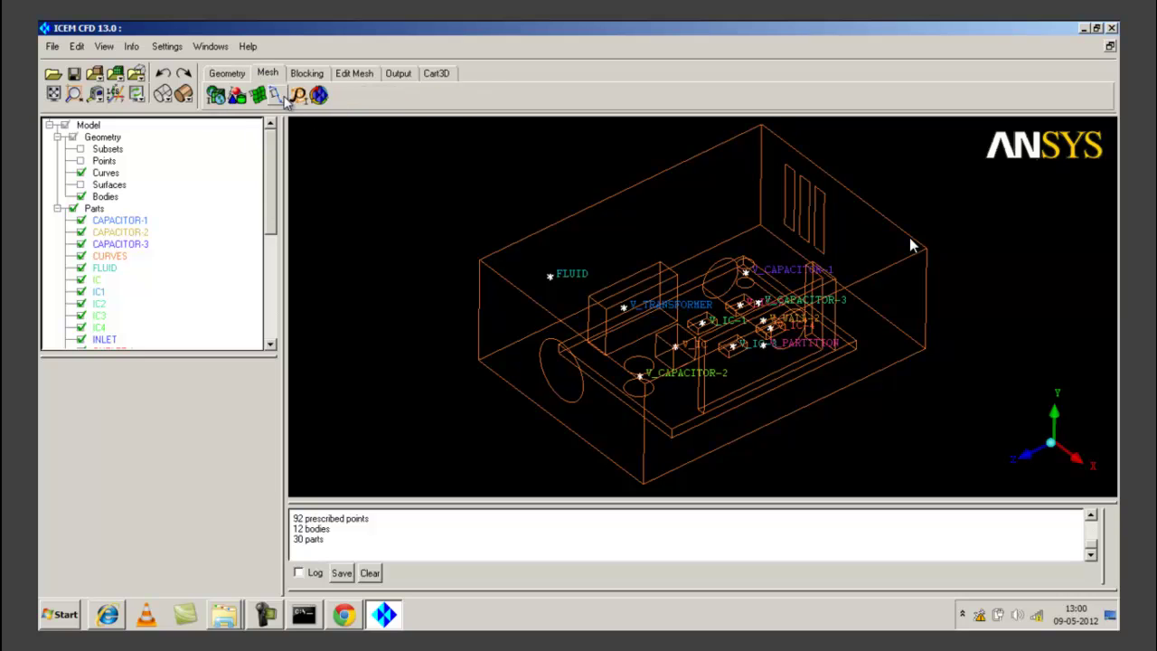
left_click(237, 97)
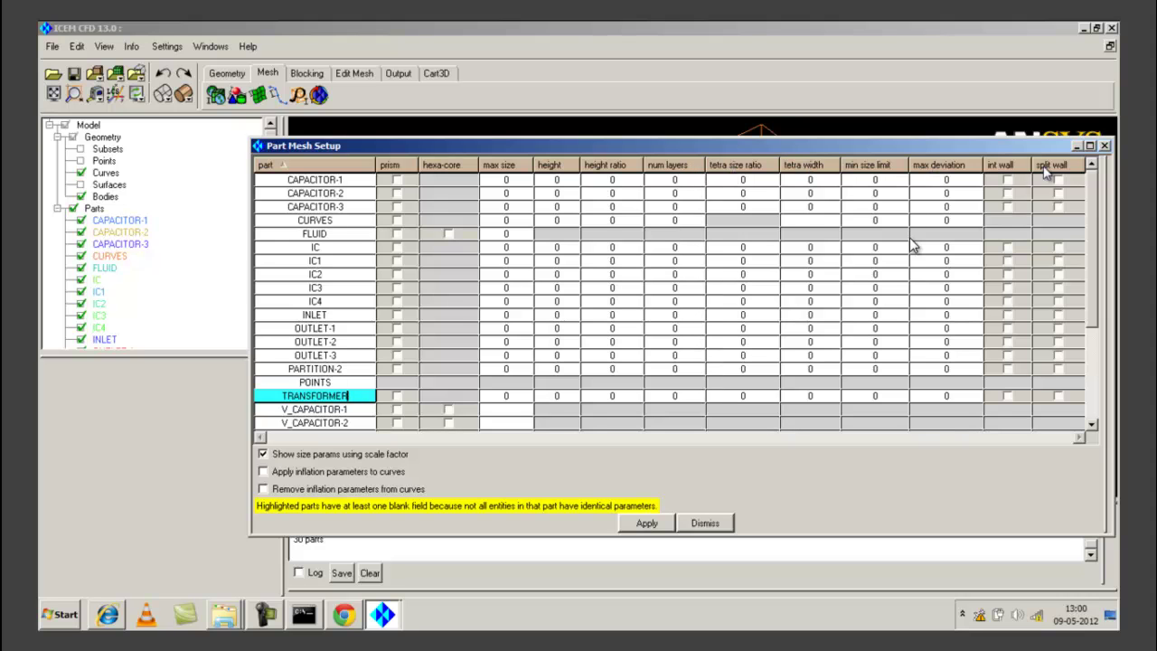
mouse_move(1096, 204)
left_mouse_down()
mouse_move(1096, 347)
mouse_move(1096, 183)
left_mouse_up()
Step: Set CAPACITOR-1's max size to 0.77 and its min size limit to 0.5
left_click(358, 180)
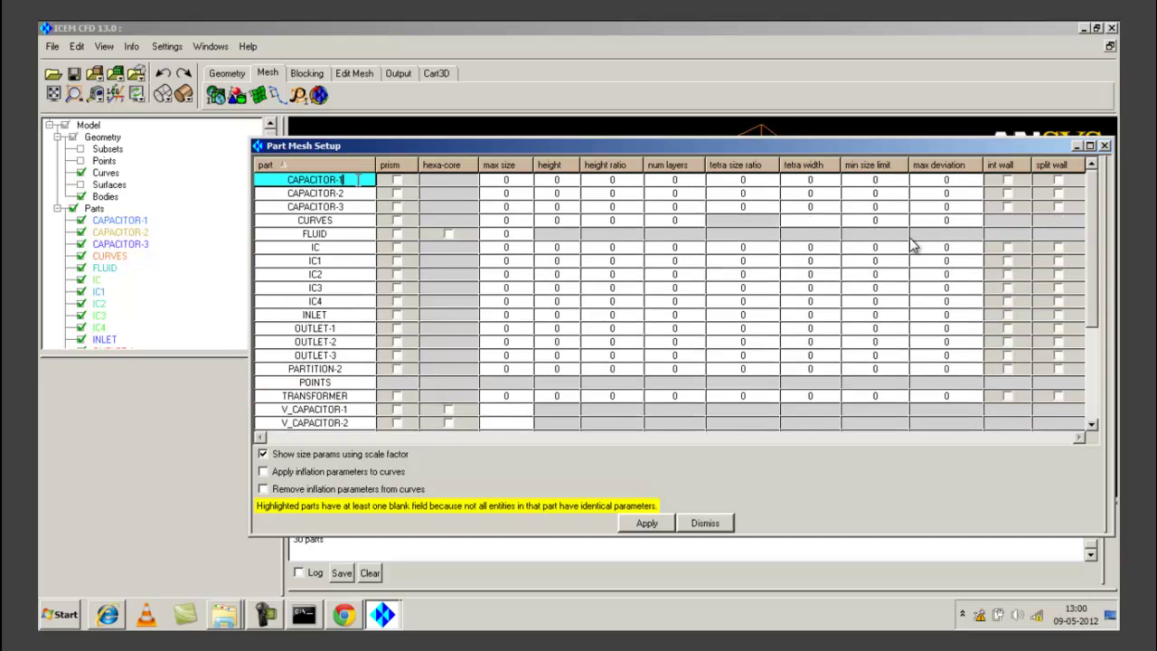
left_click(499, 180)
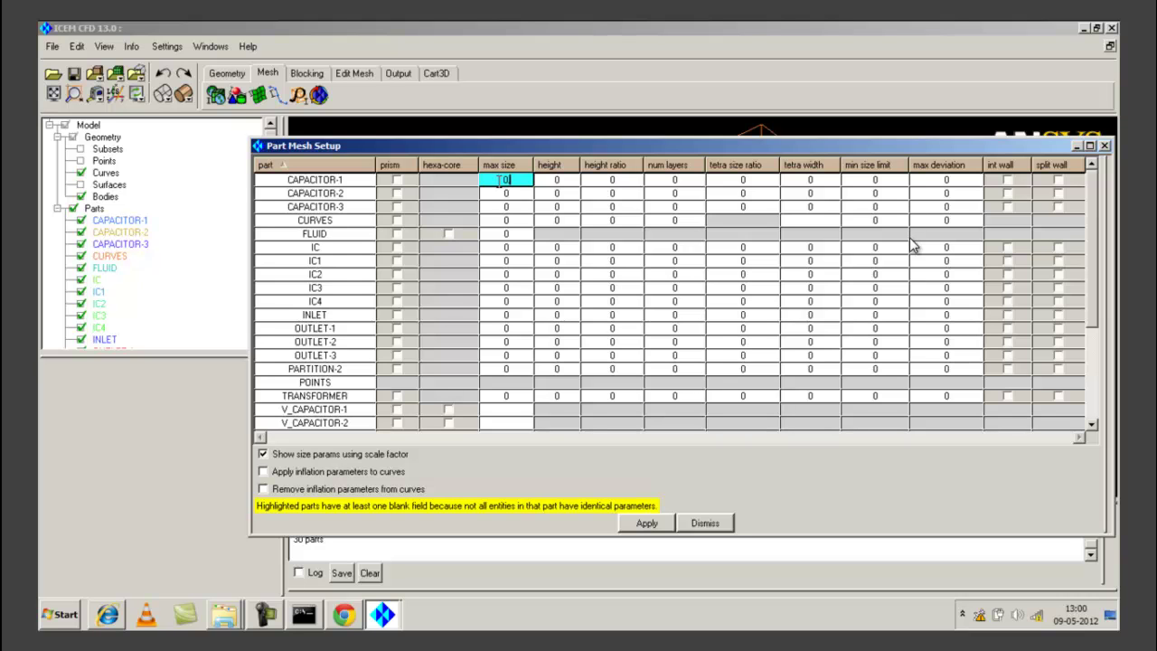
key("Tab")
key("Tab")
key("Tab")
key("Tab")
key("Tab")
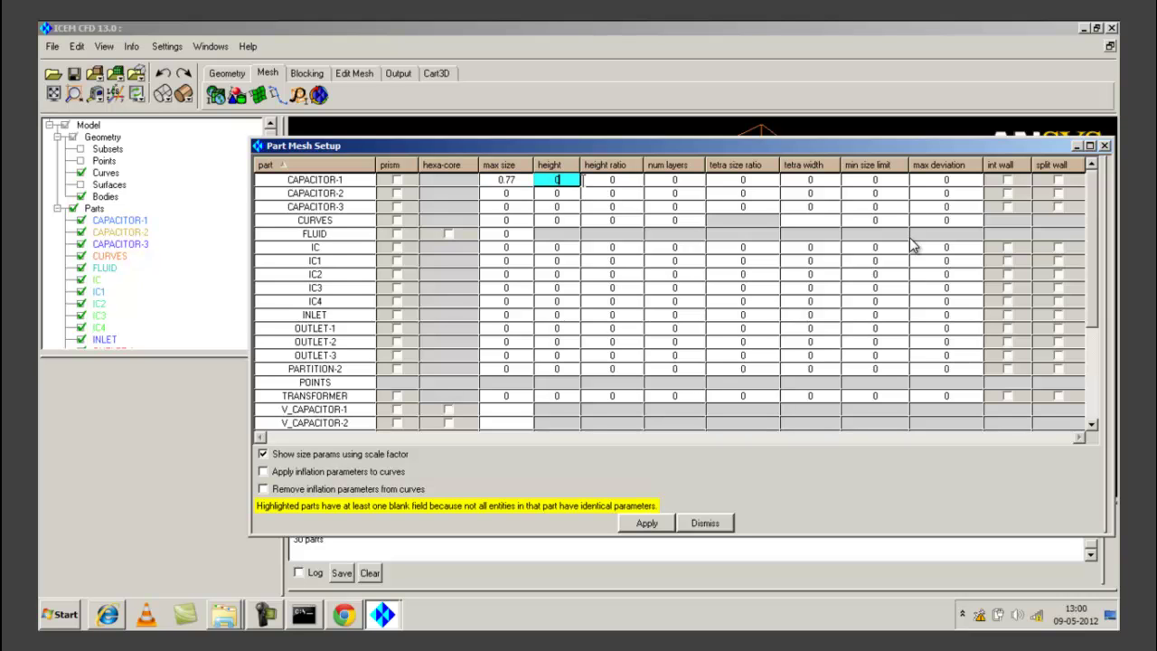
left_click(881, 180)
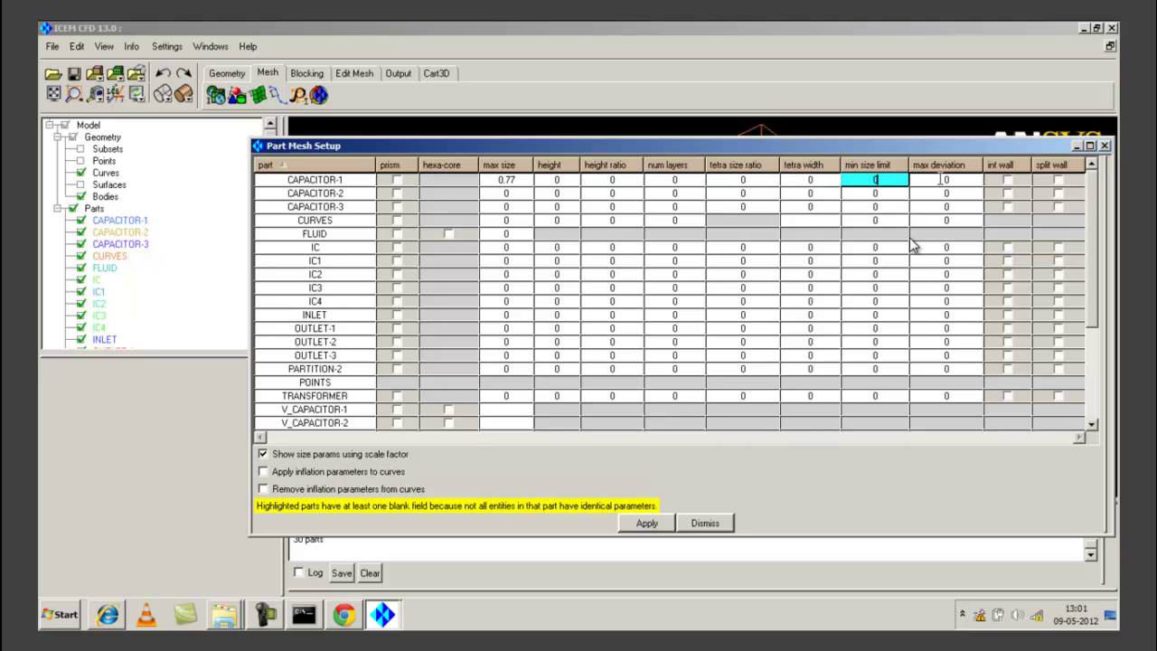
type("0.5")
Step: Set CAPACITOR-2's max size to 0.95 and its min size limit to 0.5
left_click(508, 193)
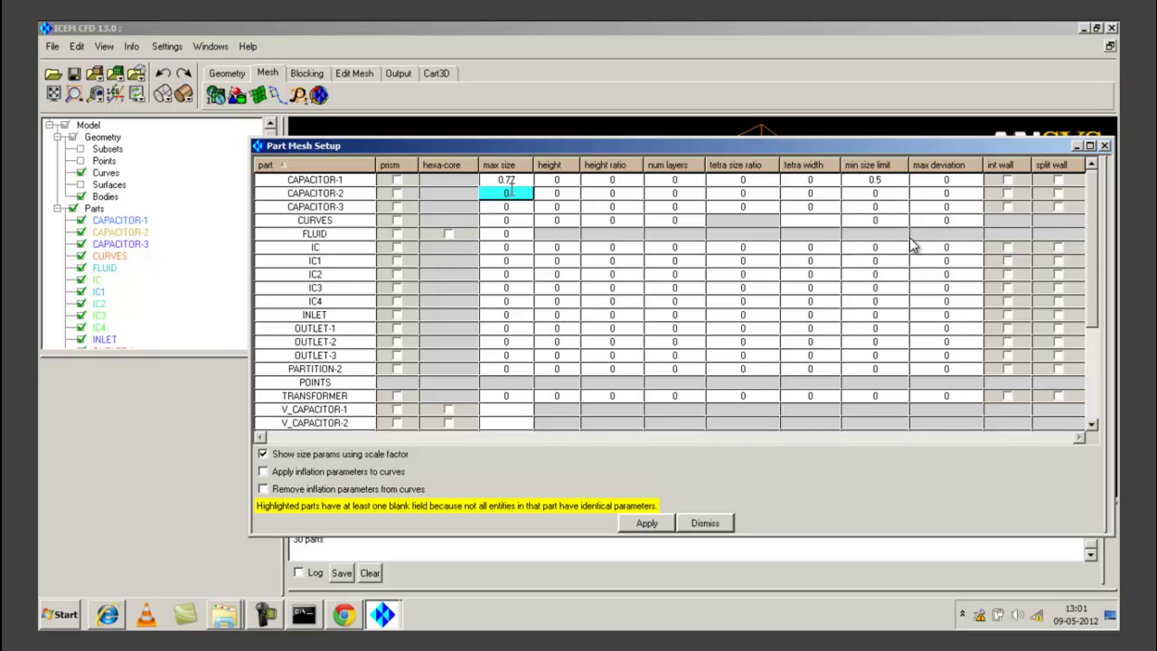
type("0.5")
left_click(568, 193)
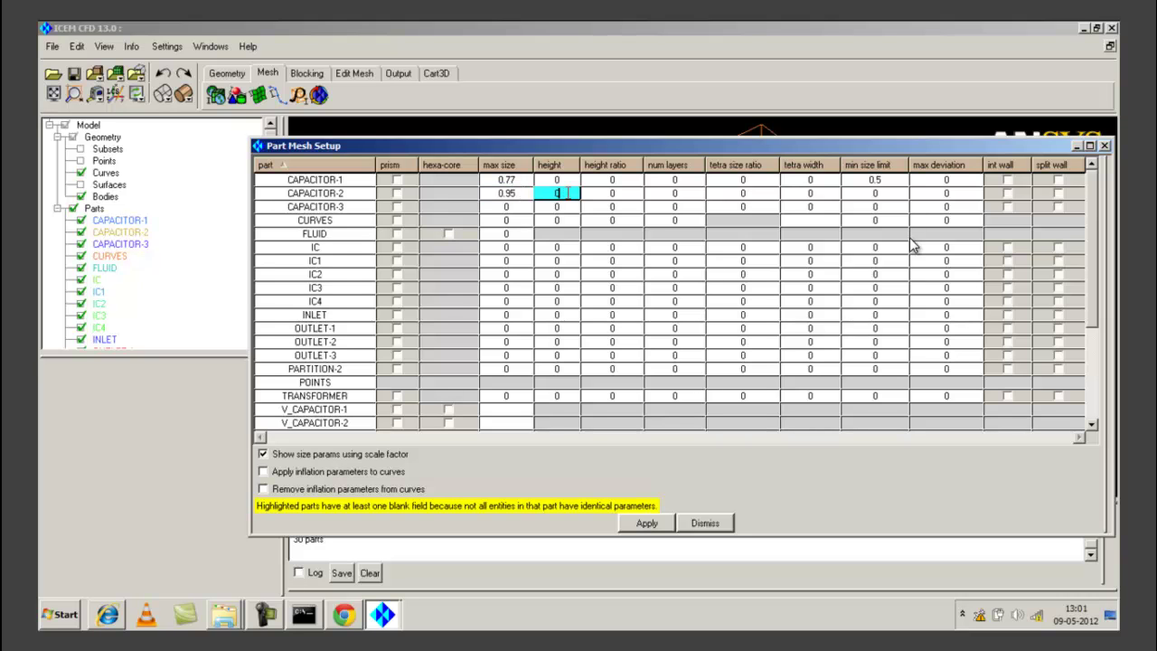
left_click(892, 192)
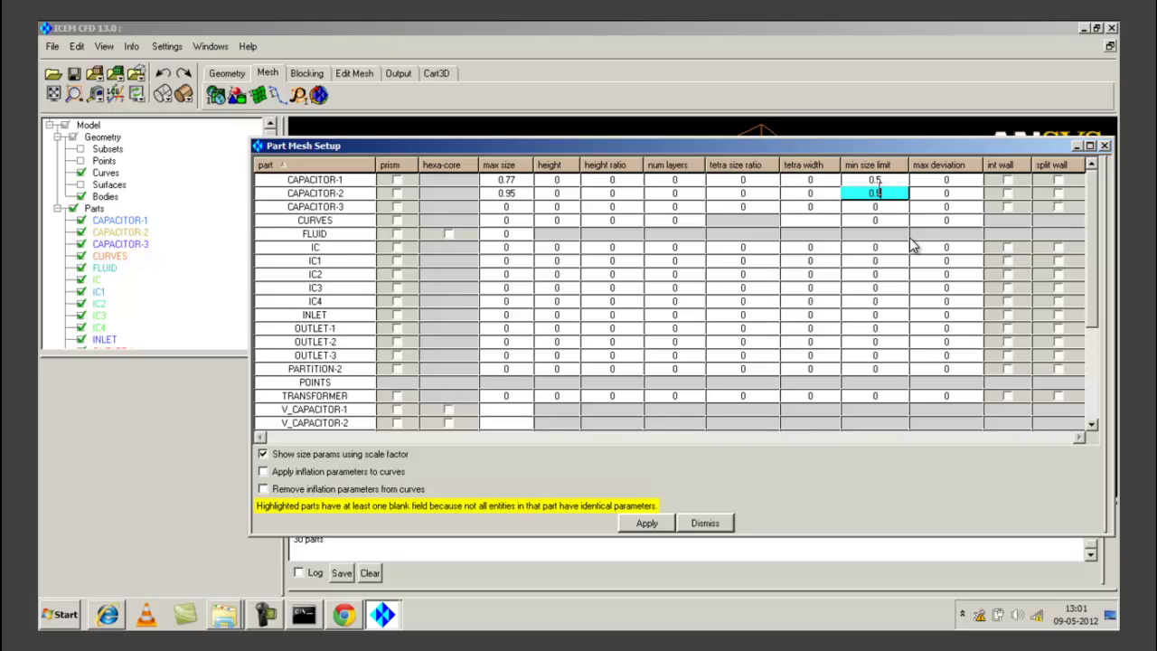
Step: Set CAPACITOR-3's max size to 1.55 and its min size limit to 0.5
left_click(525, 207)
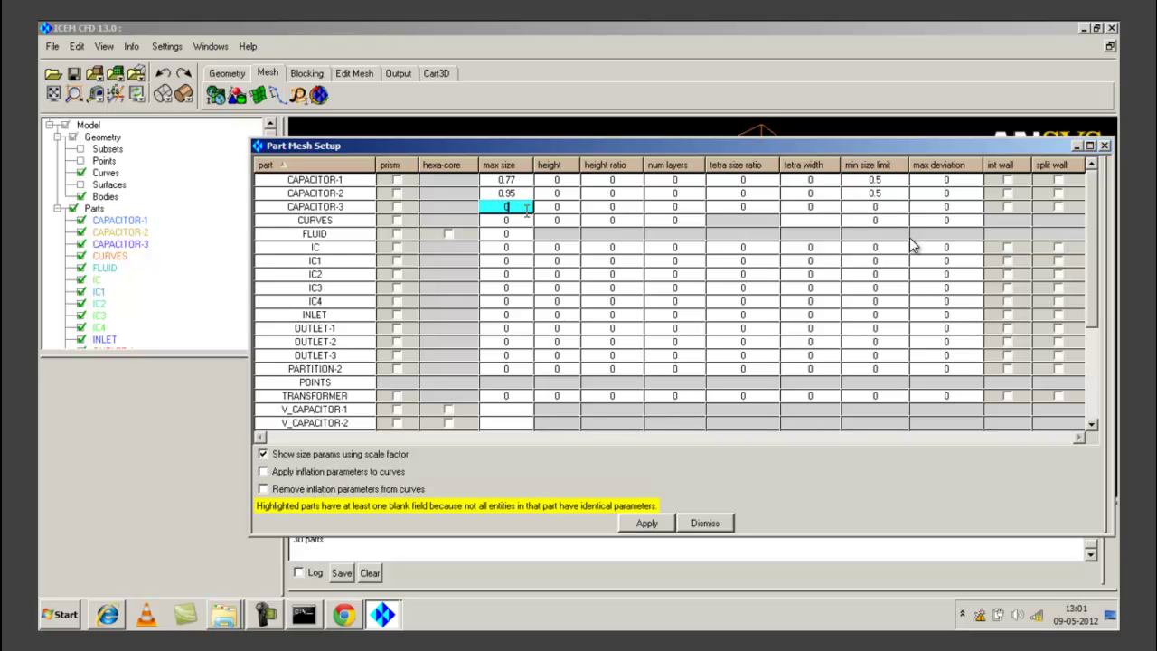
type("1.55")
left_click(891, 207)
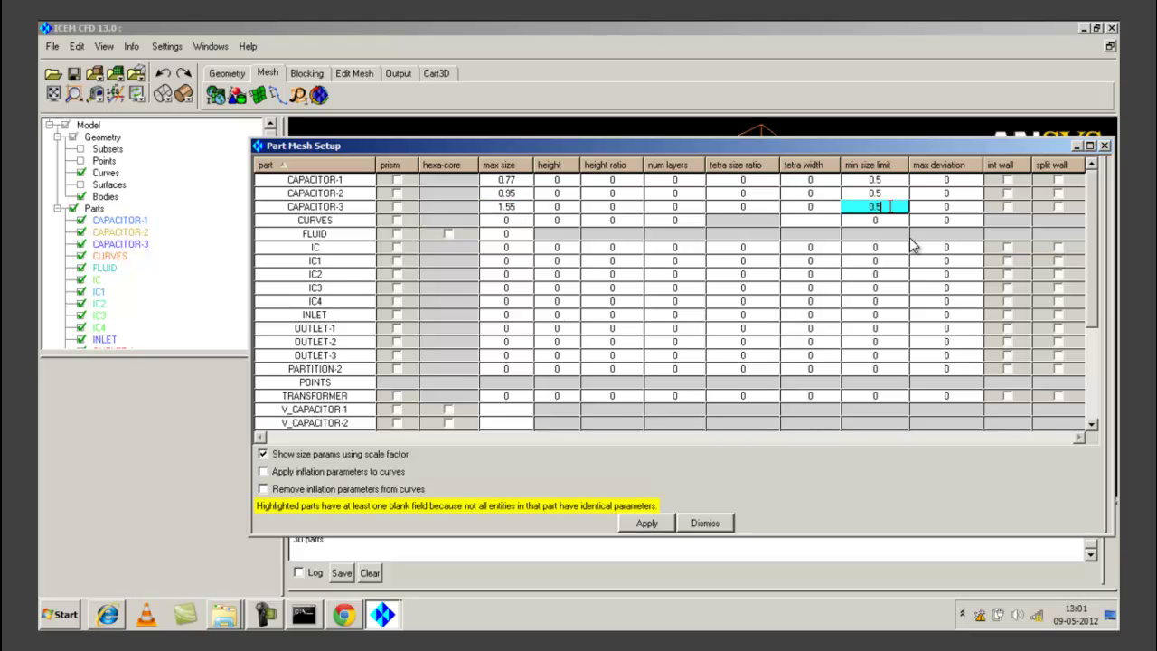
Step: Set the IC part's max size to 0.95 and its min size limit to 0.5
left_click(524, 220)
left_click(522, 234)
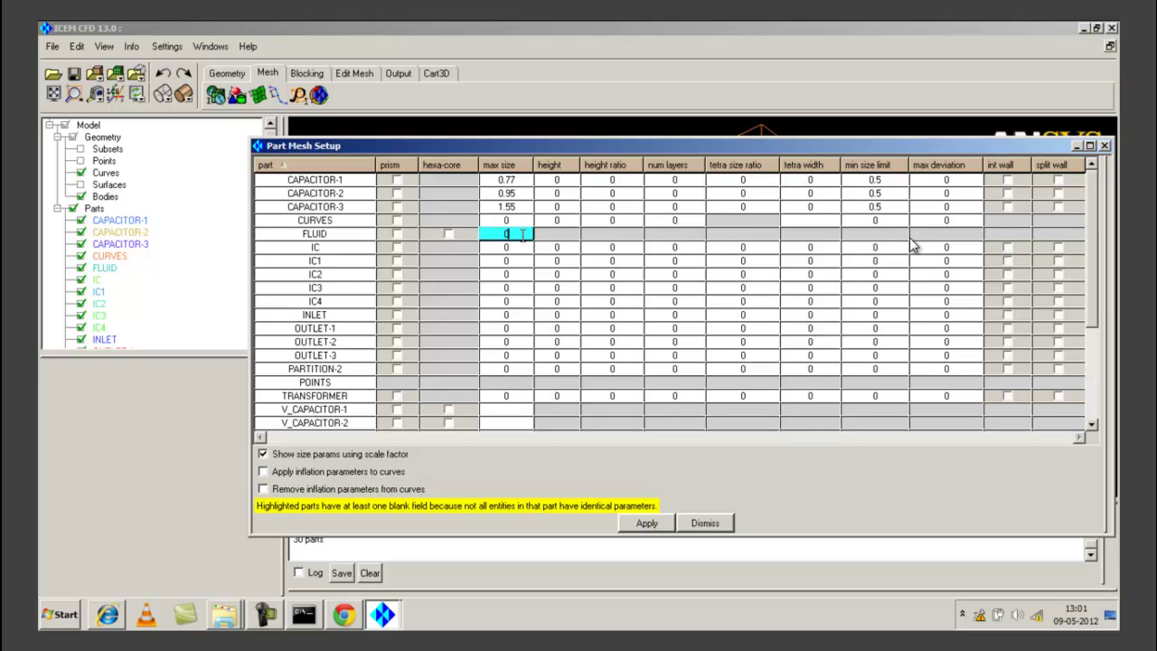
left_click(523, 247)
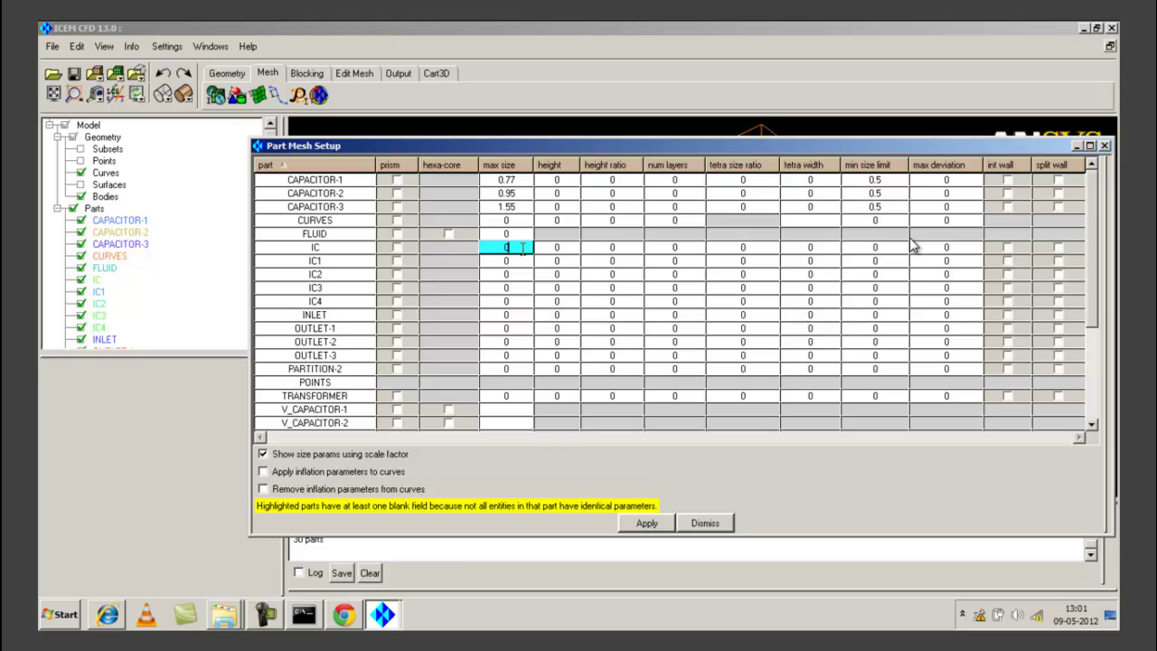
type("5")
left_click(887, 246)
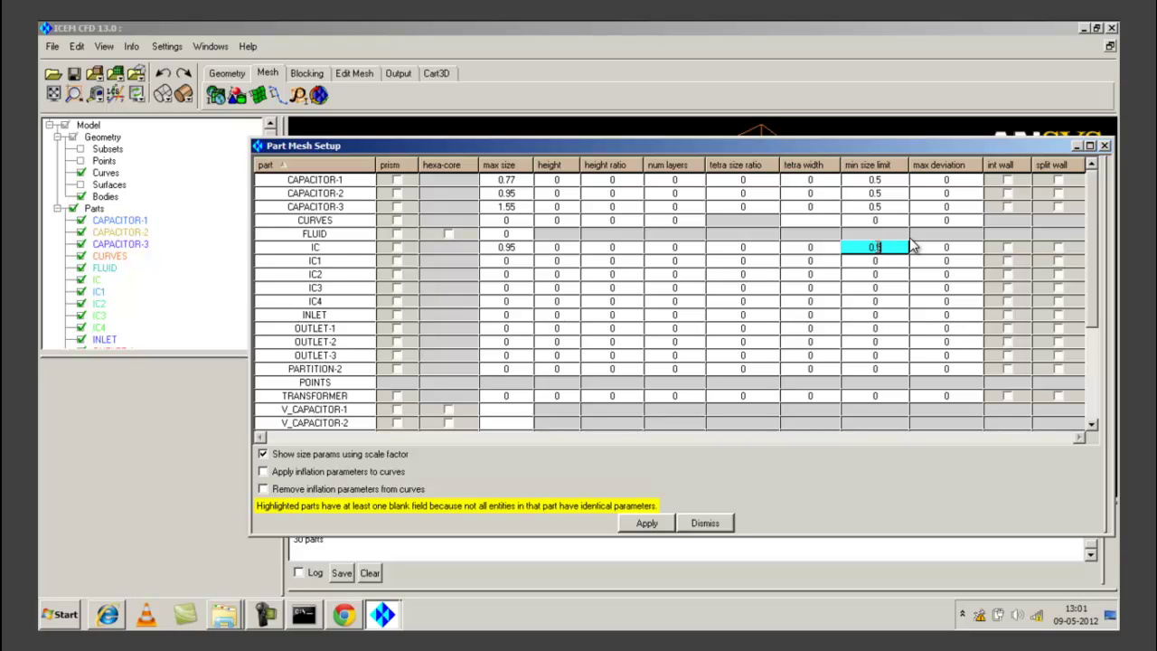
Step: Set the max size and the min size limit of IC1 and IC2 to 0.5 each
left_click(520, 260)
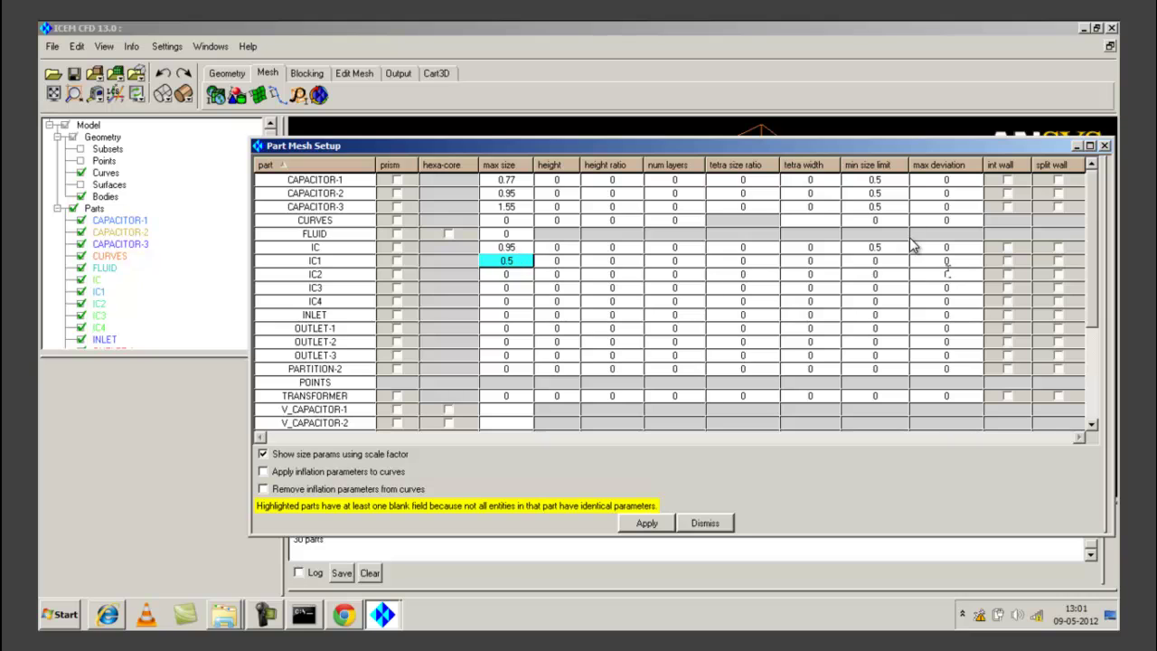
left_click(898, 260)
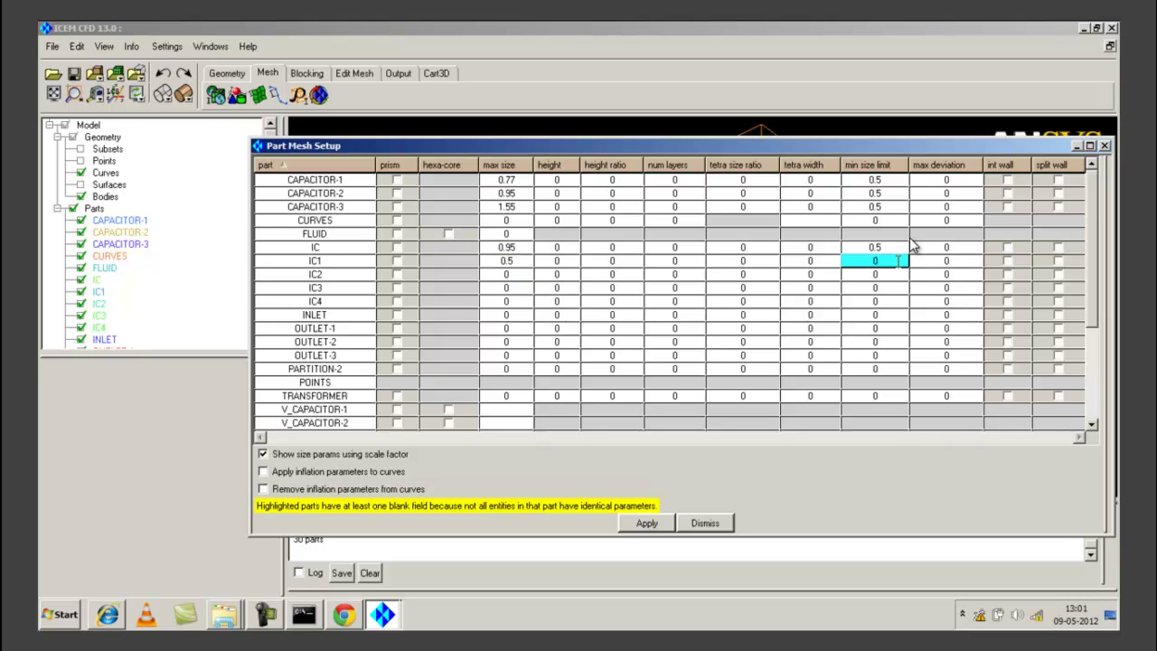
left_click(529, 279)
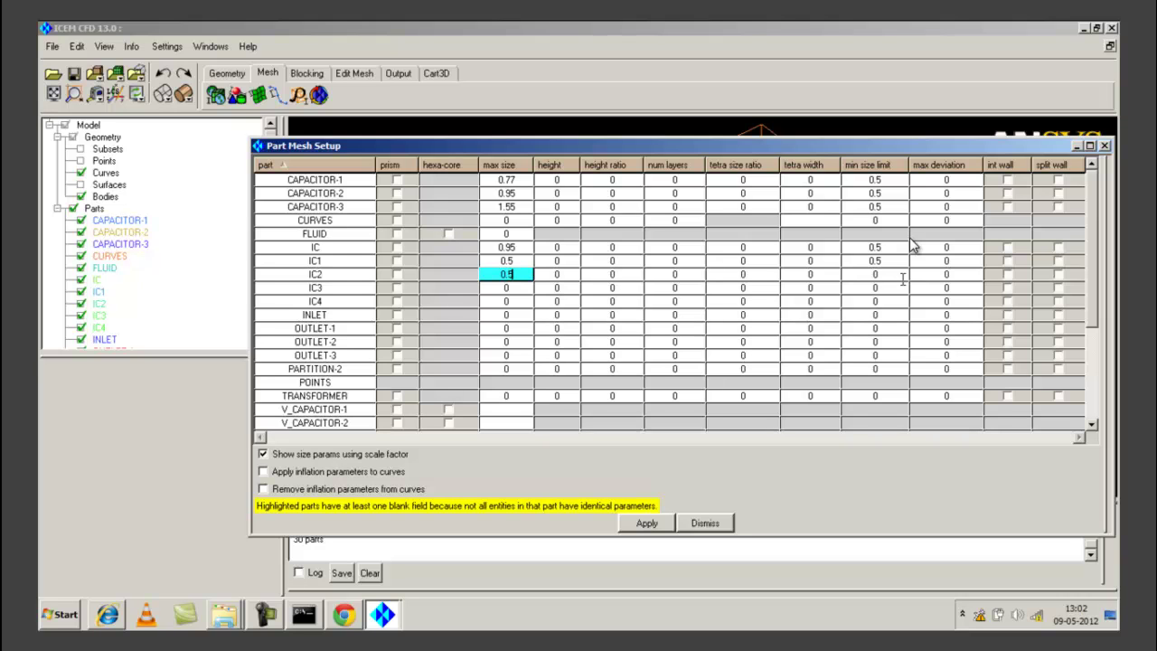
left_click(891, 276)
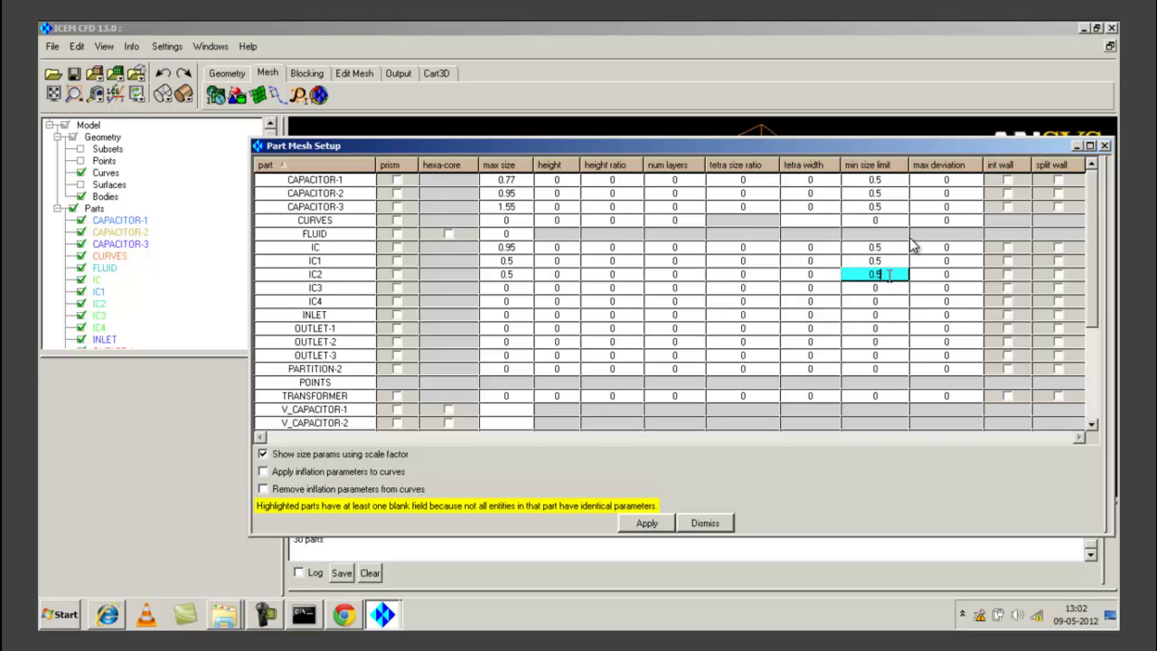
Step: Set the max size and the min size limit of IC3 and IC4 to 0.5 each
left_click(518, 290)
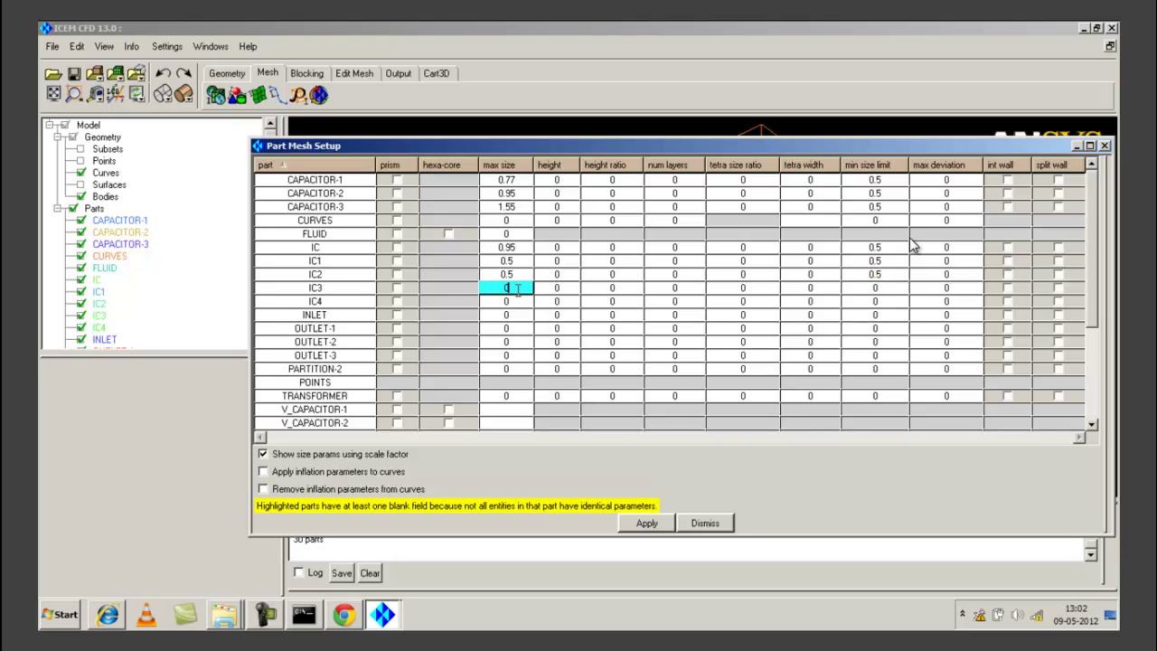
type(".5")
left_click(886, 289)
type(".5")
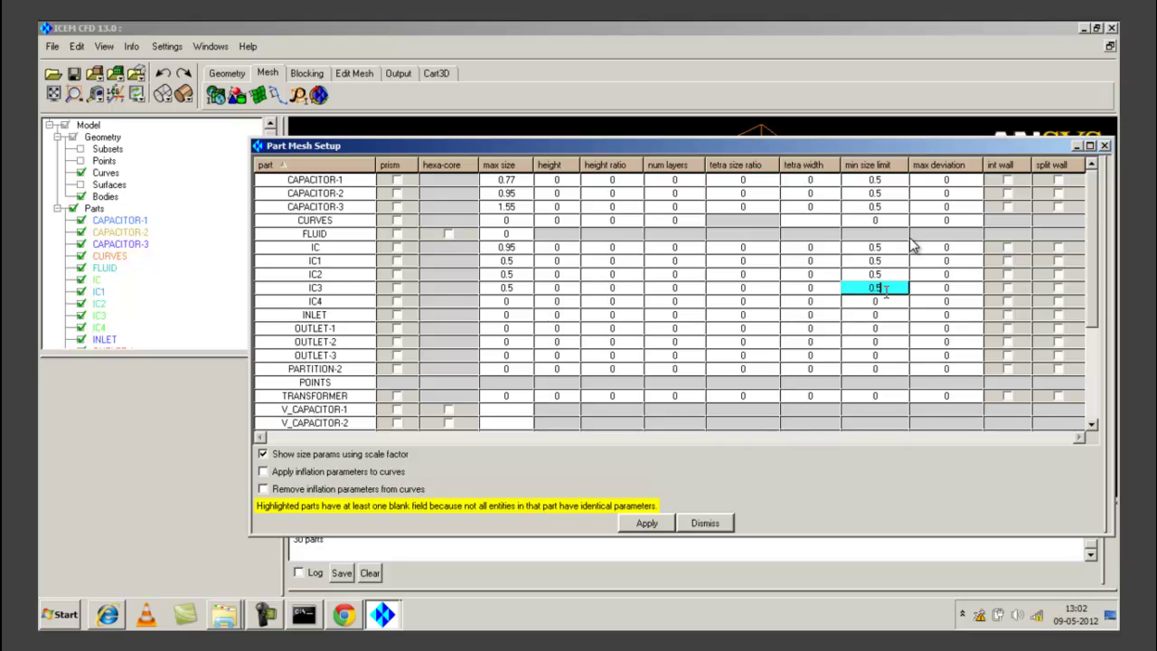
left_click(509, 301)
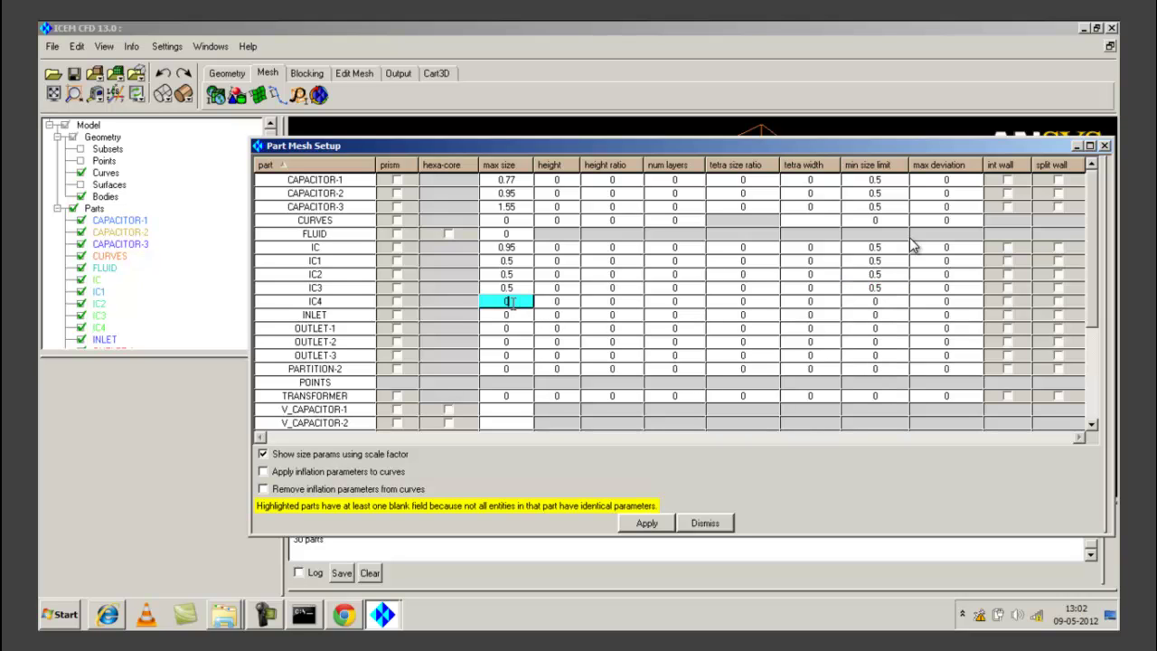
type(".5")
left_click(915, 302)
left_click(889, 302)
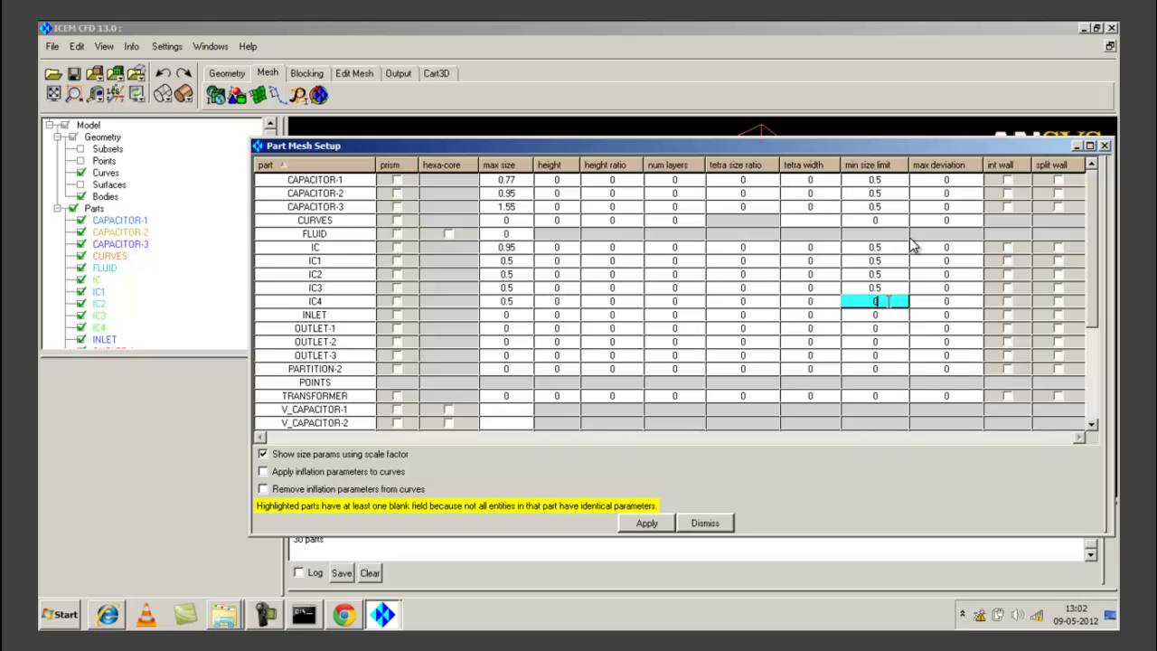
type(".5")
Step: Set INLET's max size to 1.5 and its min size limit to 0.5
left_click(525, 316)
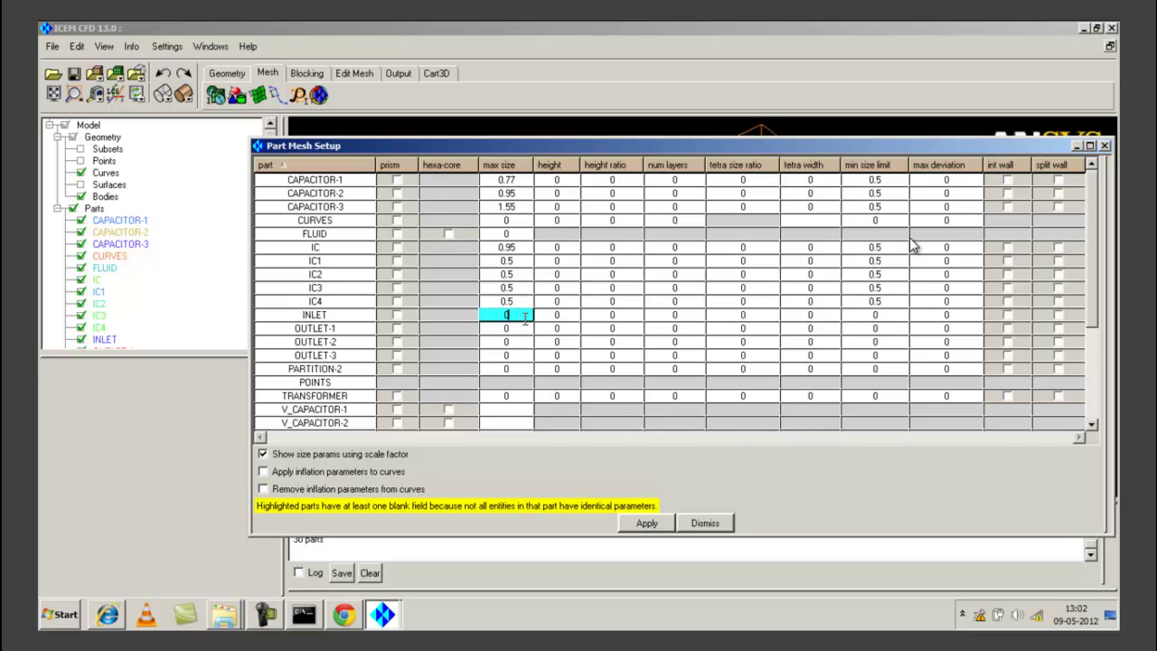
key("BackSpace")
left_click(875, 315)
type(".5")
Step: Set a max size of 1.4 and a min size limit of 0.5 for OUTLET-1, OUTLET-2 and OUTLET-3
left_click(522, 328)
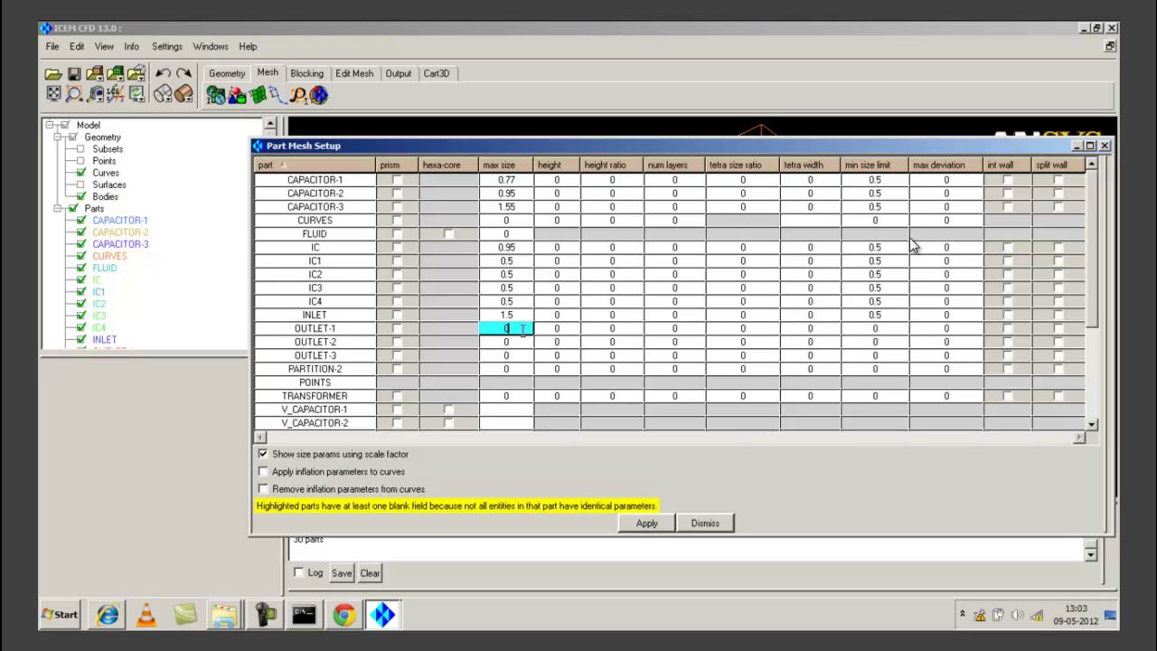
type(".4")
left_click(880, 328)
type(".5")
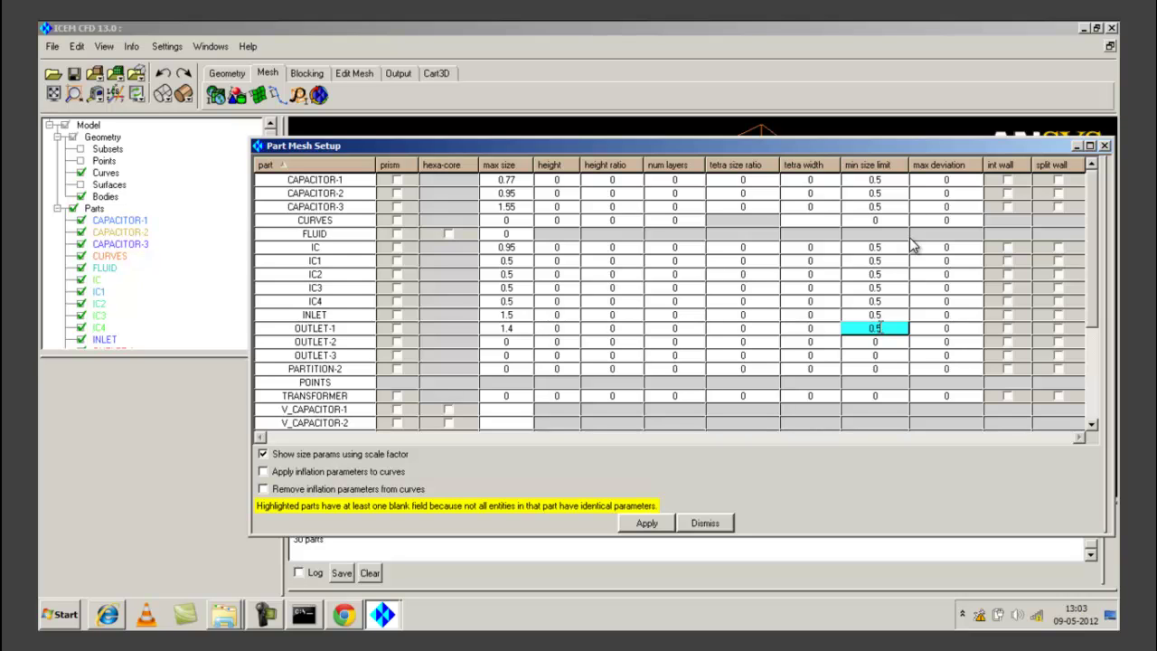
left_click(519, 340)
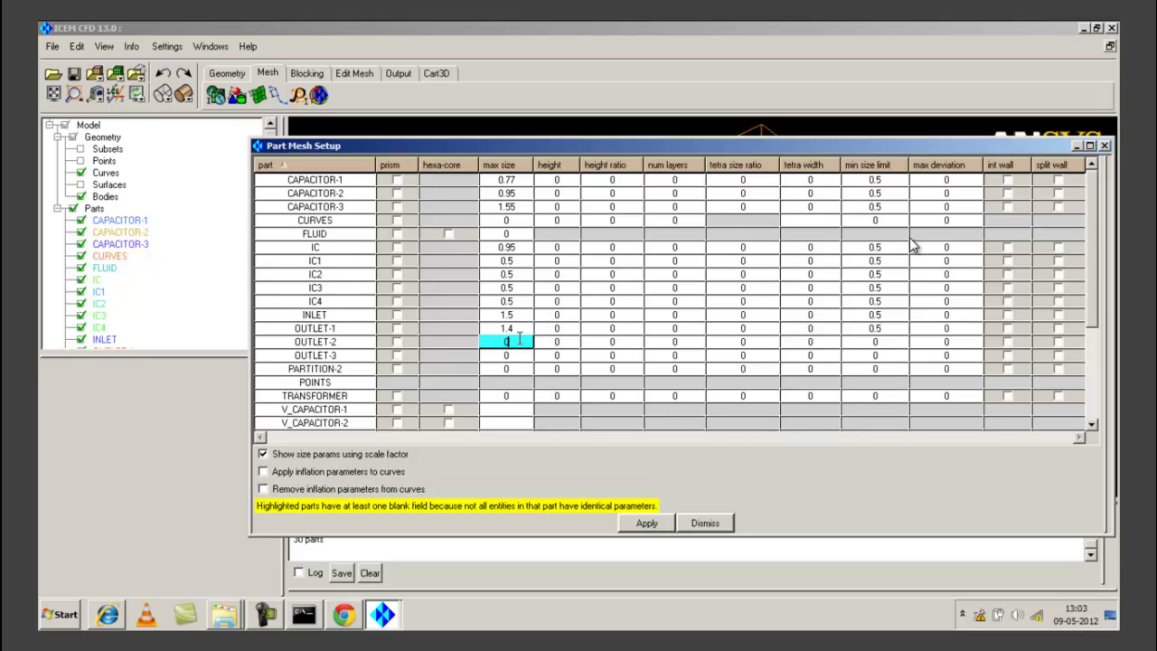
type("1.4")
left_click(883, 341)
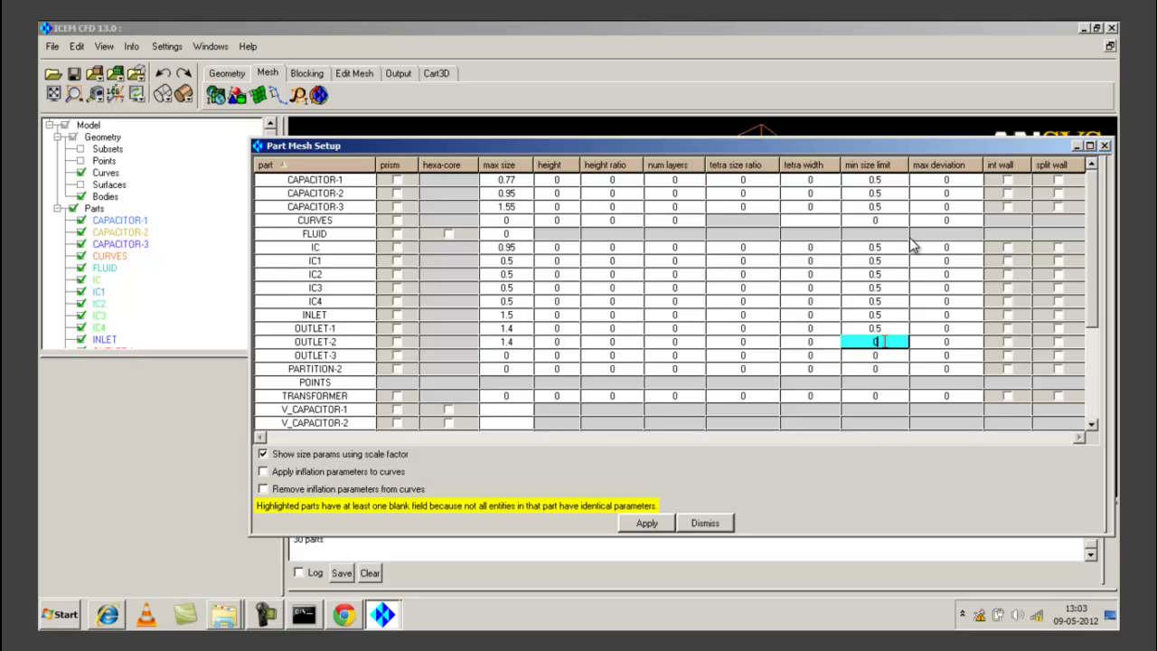
type(".5")
left_click(517, 359)
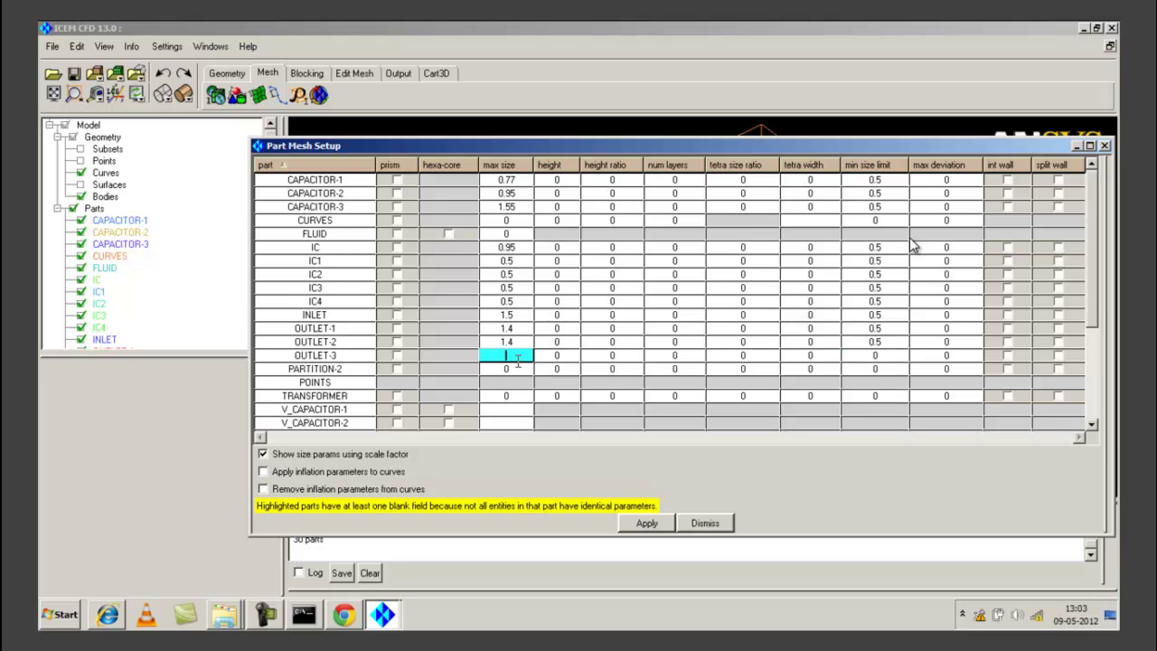
type(".4")
left_click(888, 359)
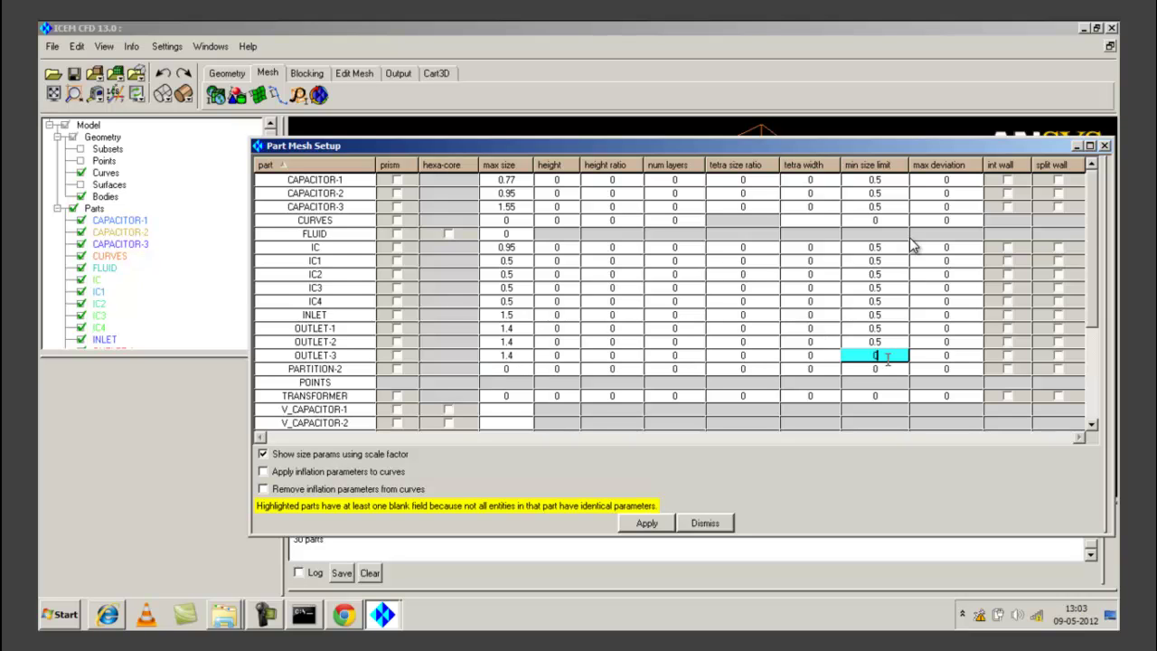
type(".5")
Step: Set PARTITION-2's max size to 0.95 and its min size limit to 0.5
left_click(516, 369)
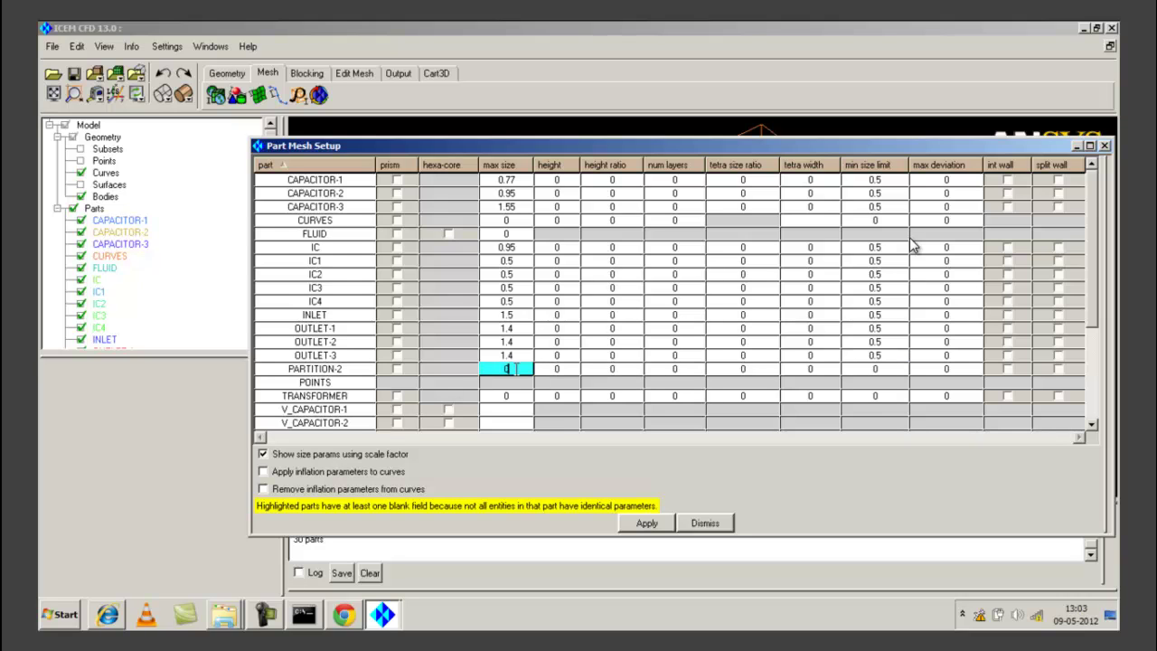
double_click(516, 369)
type("0.95")
left_click(884, 368)
type(".5")
Step: Set TRANSFORMER's max size to 1.47 and its min size limit to 0.5
left_click(528, 395)
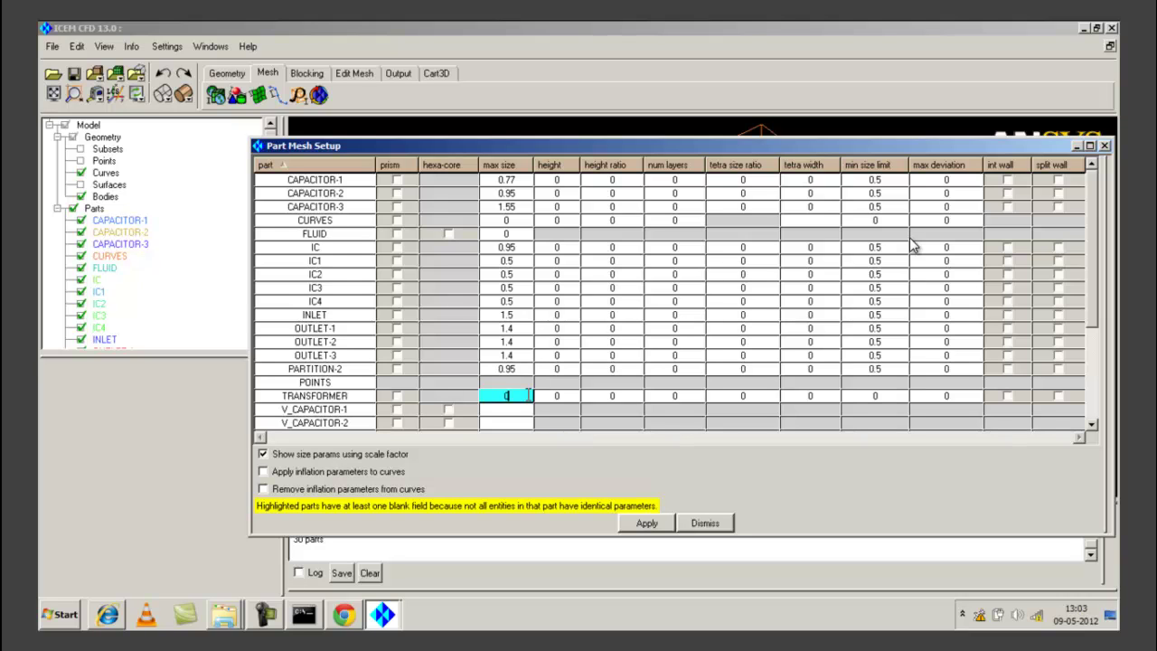
type(".47")
left_click(890, 396)
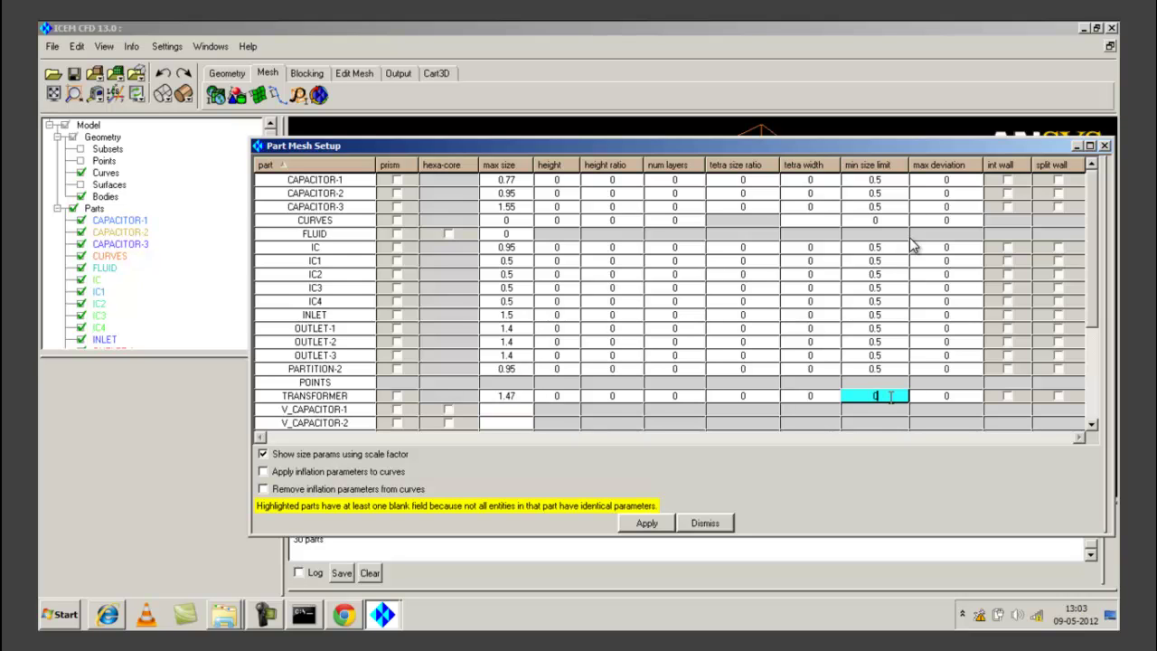
type(".5")
Step: Review the remaining part rows, apply the part mesh sizes and close the part mesh setup
scroll(1096, 307, "down", 1)
scroll(1097, 307, "down", 3)
scroll(1085, 275, "up", 3)
left_click(663, 524)
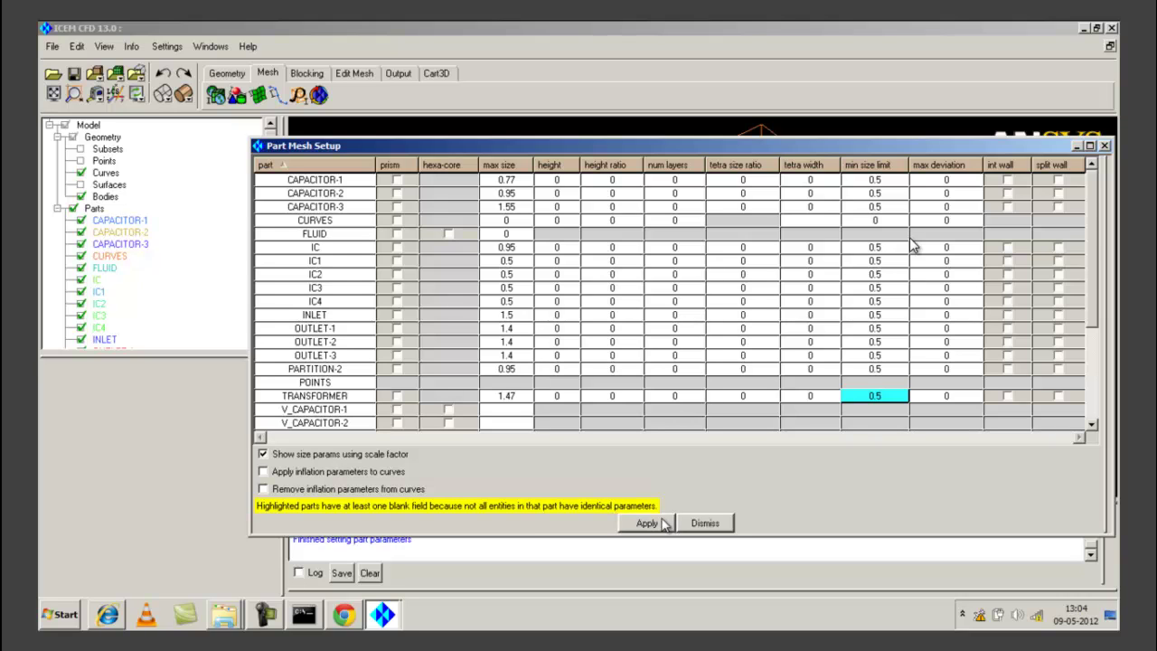
left_click(1105, 147)
Step: Open the global mesh setup and set the global element scale factor to 1
left_click_drag(617, 348, 622, 337)
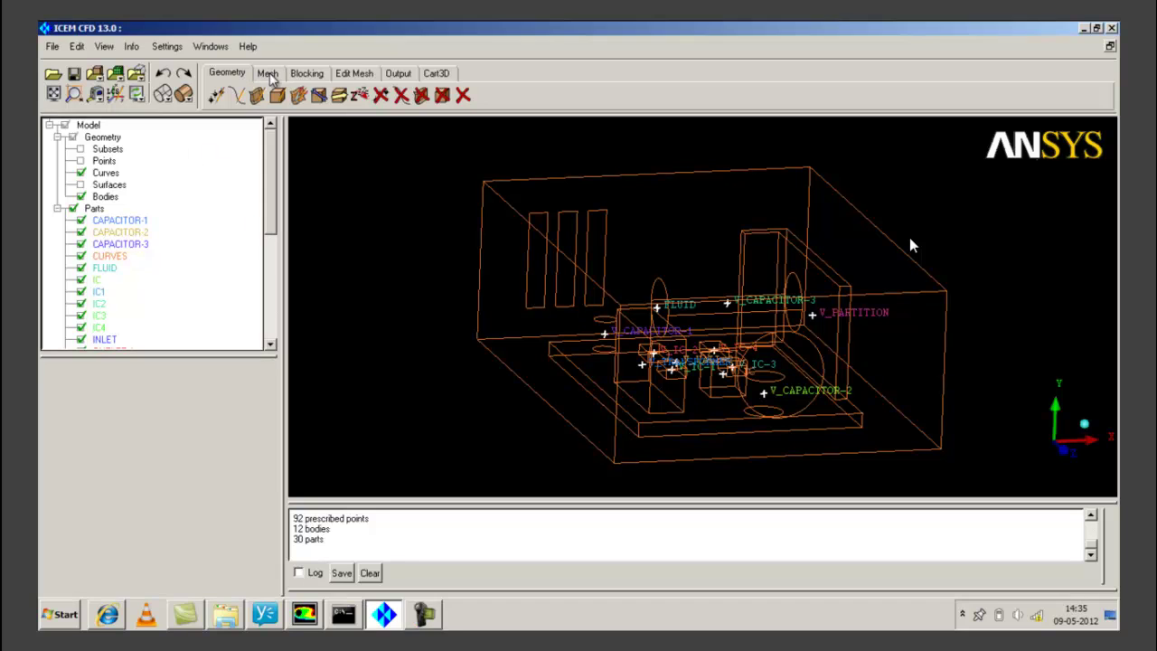
left_click(267, 75)
left_click(216, 95)
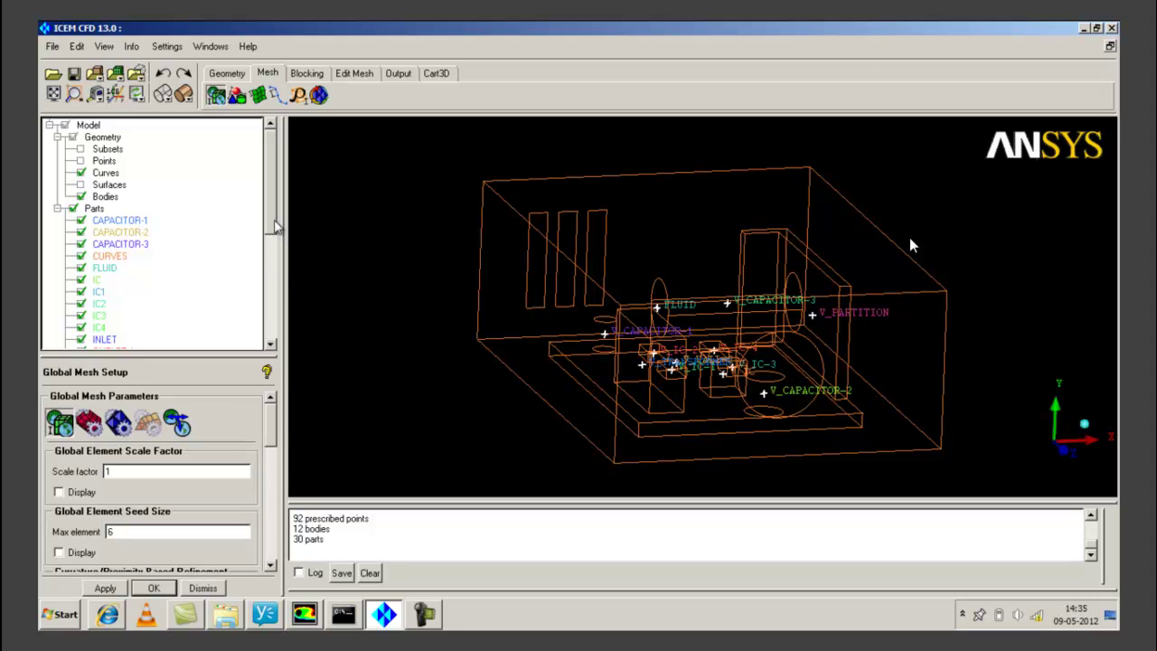
left_click_drag(274, 226, 274, 298)
scroll(273, 420, "down", 2)
scroll(274, 416, "up", 2)
left_click(172, 470)
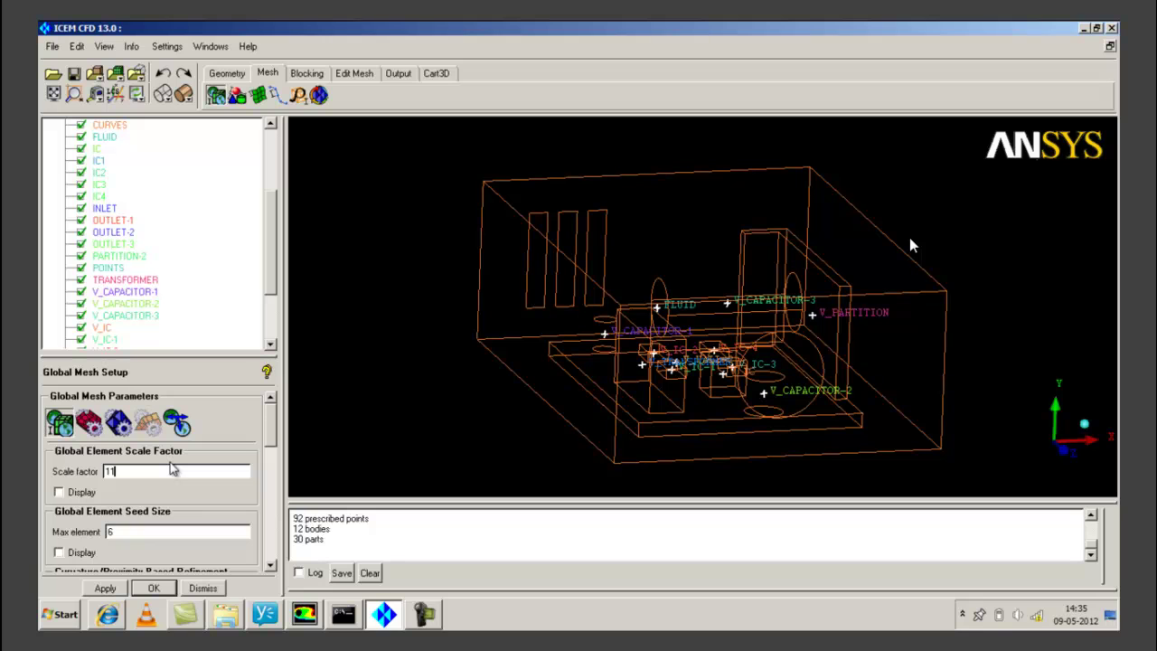
scroll(275, 439, "down", 2)
scroll(275, 439, "down", 1)
Step: Use a global max element seed size of 6 and accept the global mesh parameters
left_click(126, 470)
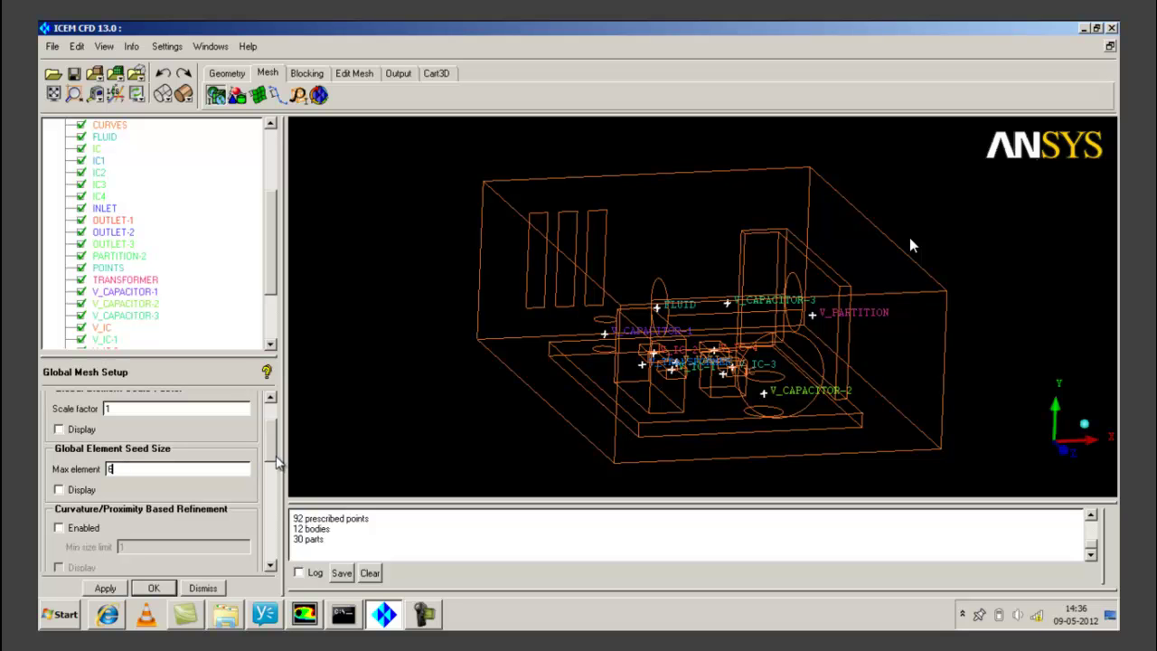
scroll(273, 468, "down", 2)
scroll(271, 470, "down", 1)
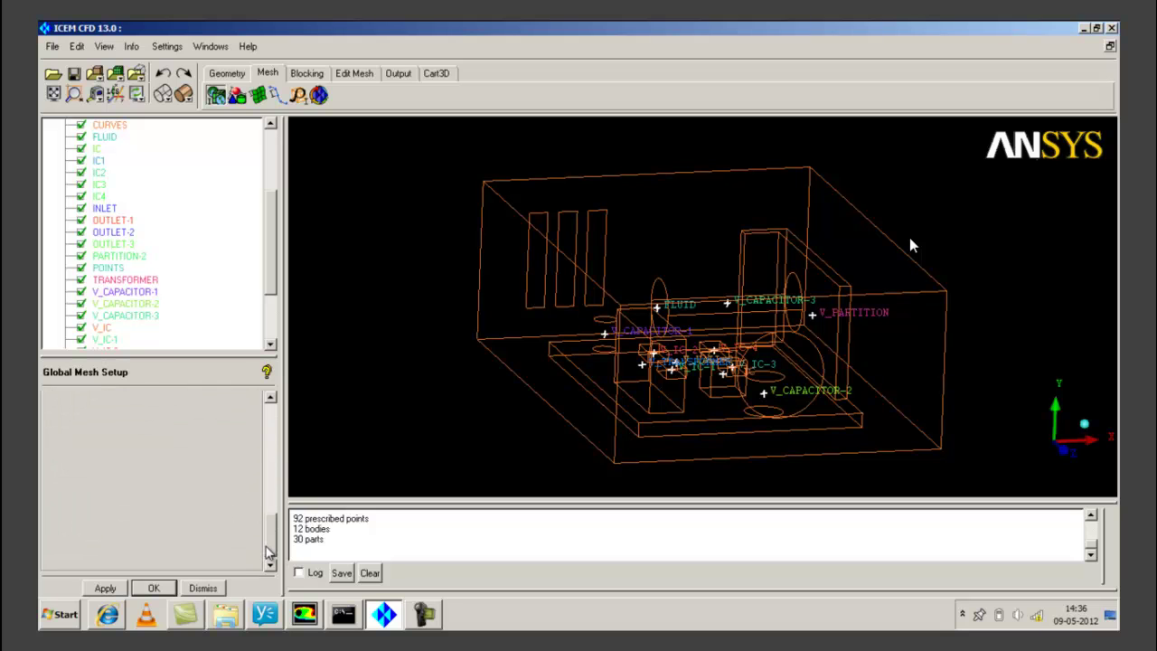
scroll(253, 434, "up", 5)
left_click(151, 589)
left_click(151, 590)
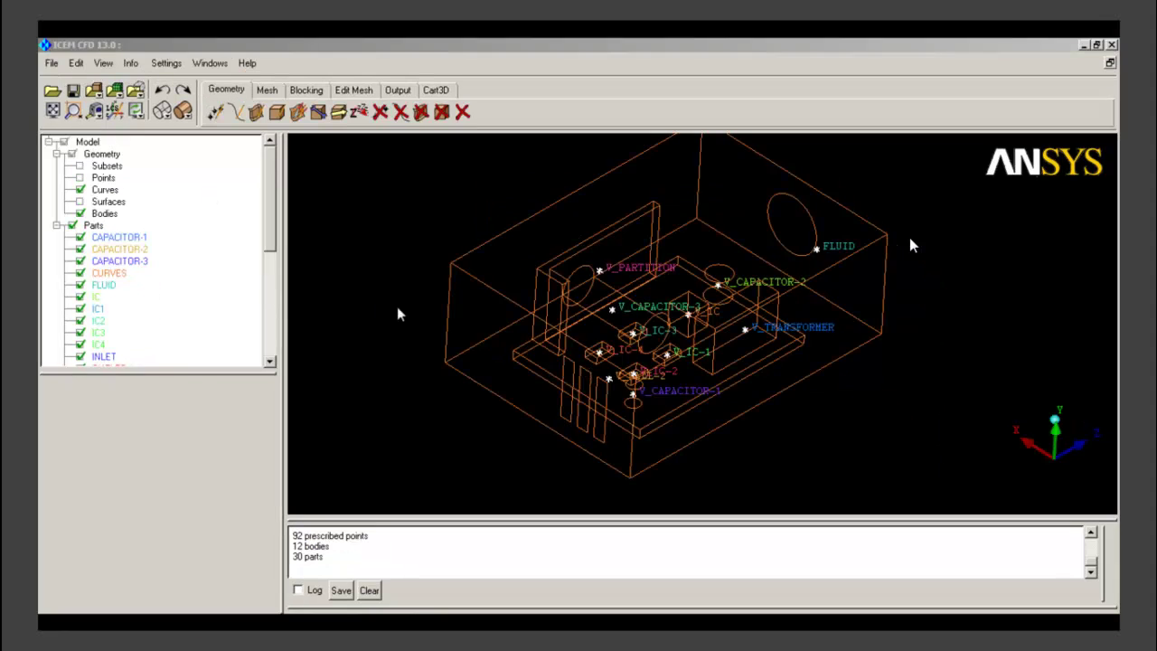
Step: Open the mesh computation settings and switch from volume mesh to surface mesh
left_click_drag(472, 353, 518, 332)
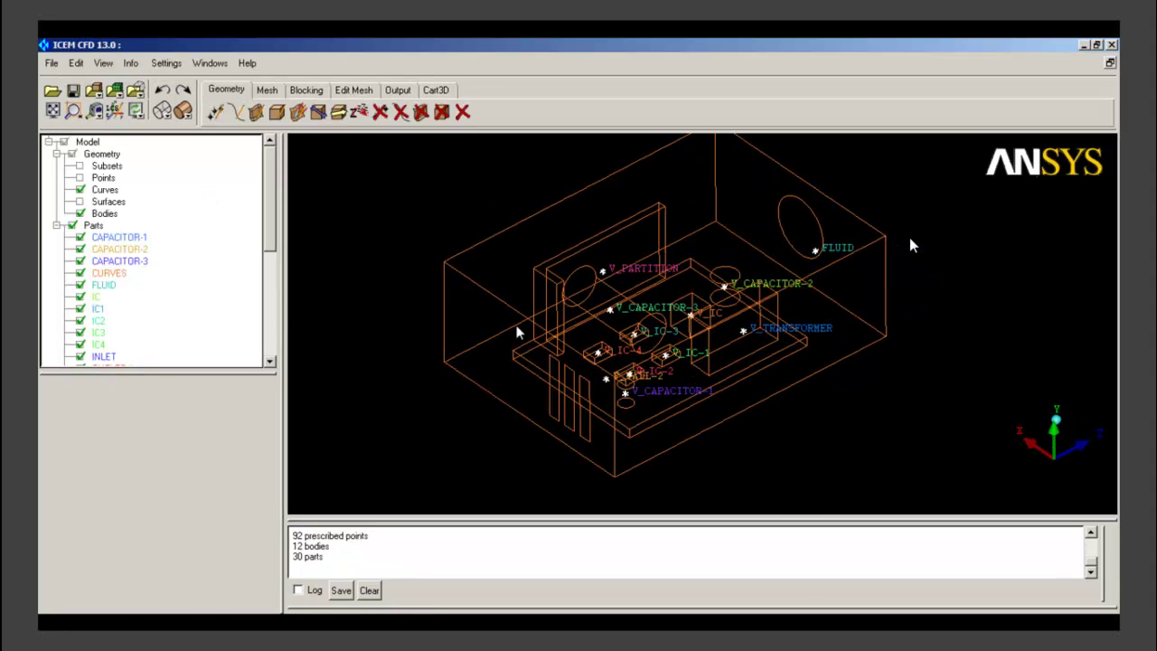
left_click(267, 89)
left_click(318, 111)
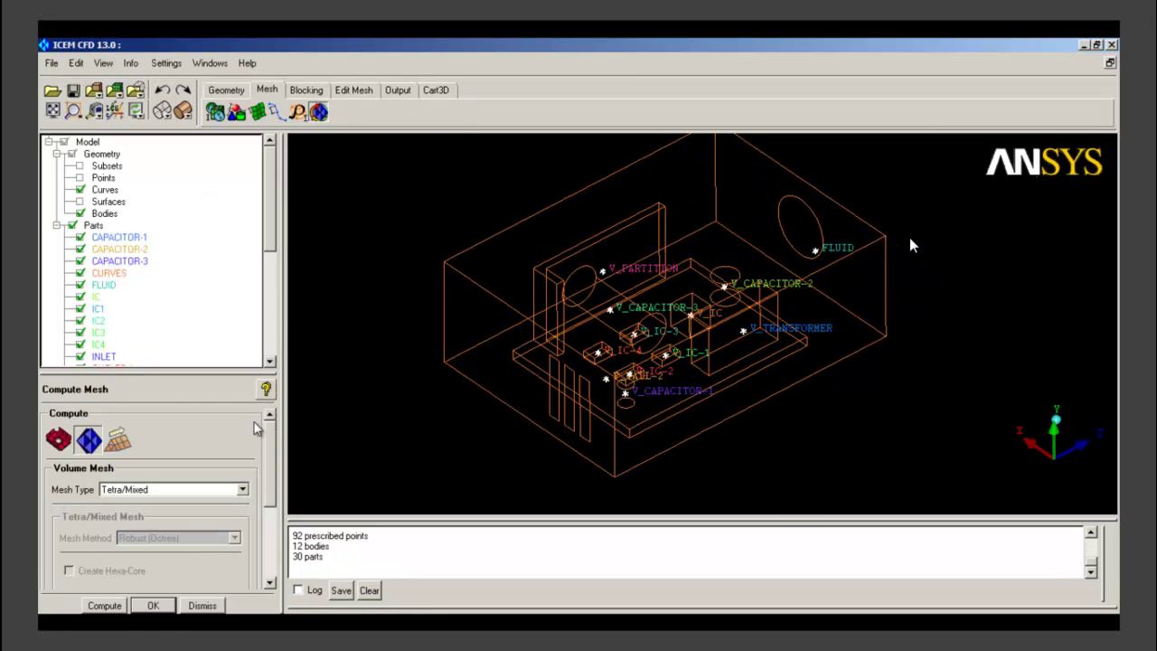
left_click(58, 439)
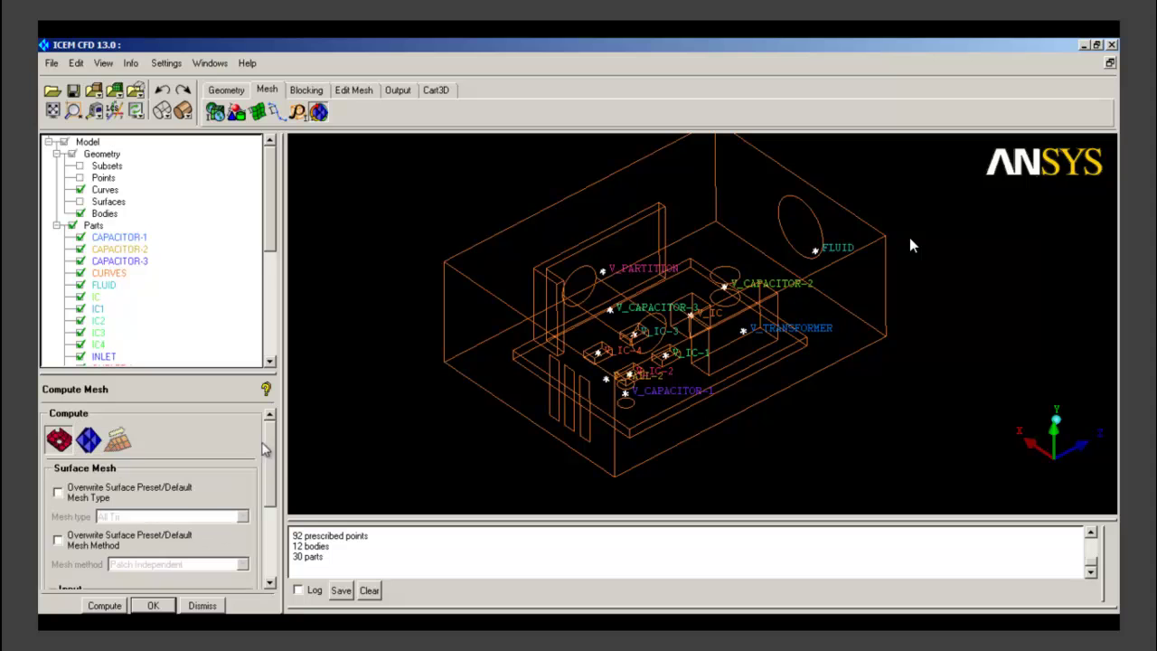
scroll(268, 449, "down", 2)
scroll(276, 438, "up", 2)
scroll(269, 447, "down", 2)
scroll(270, 448, "up", 2)
Step: Overwrite the surface mesh presets with mesh type All Tri and mesh method Patch Independent
left_click(105, 495)
scroll(269, 479, "down", 2)
left_click(203, 436)
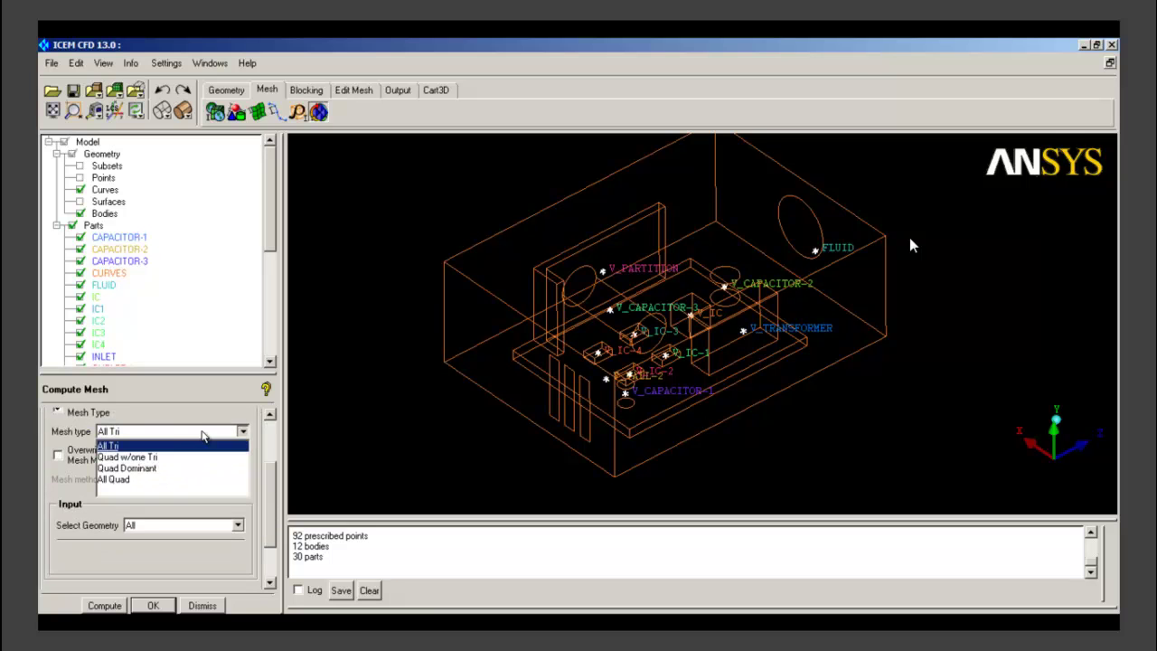
left_click(207, 435)
scroll(276, 463, "up", 2)
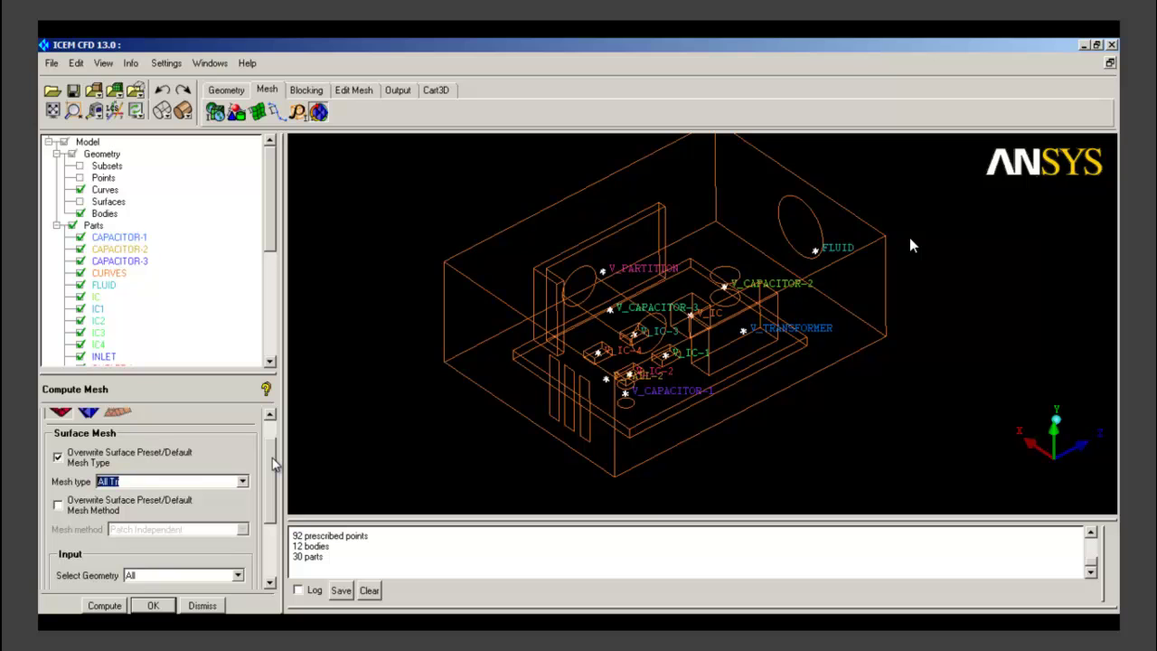
scroll(276, 463, "down", 2)
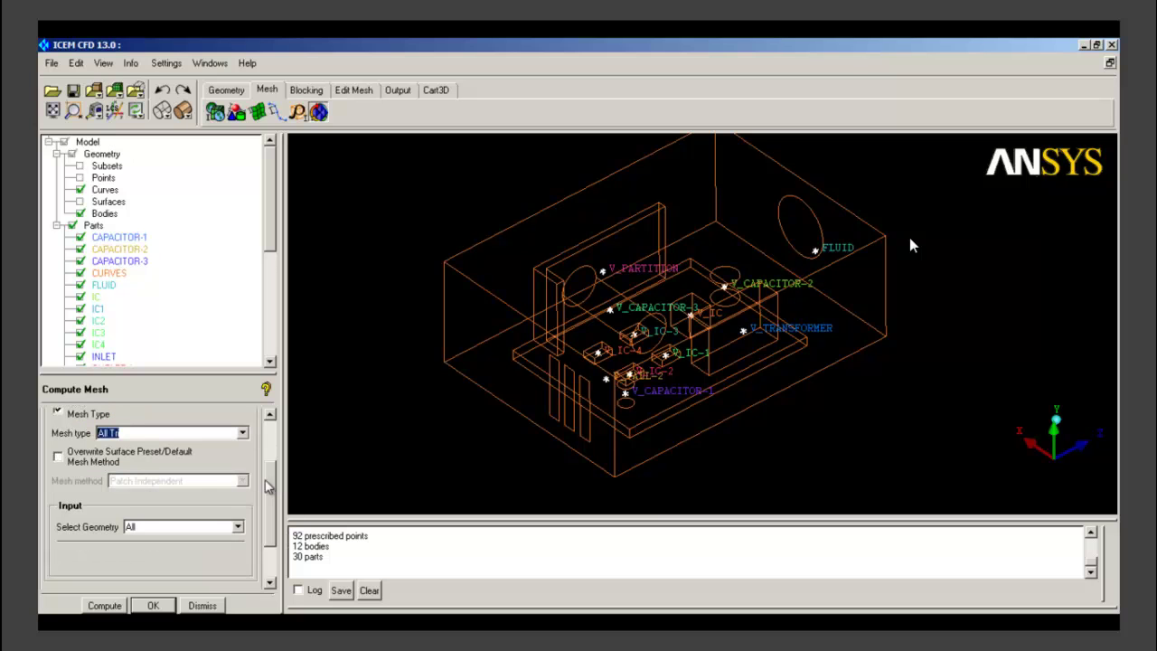
left_click(156, 457)
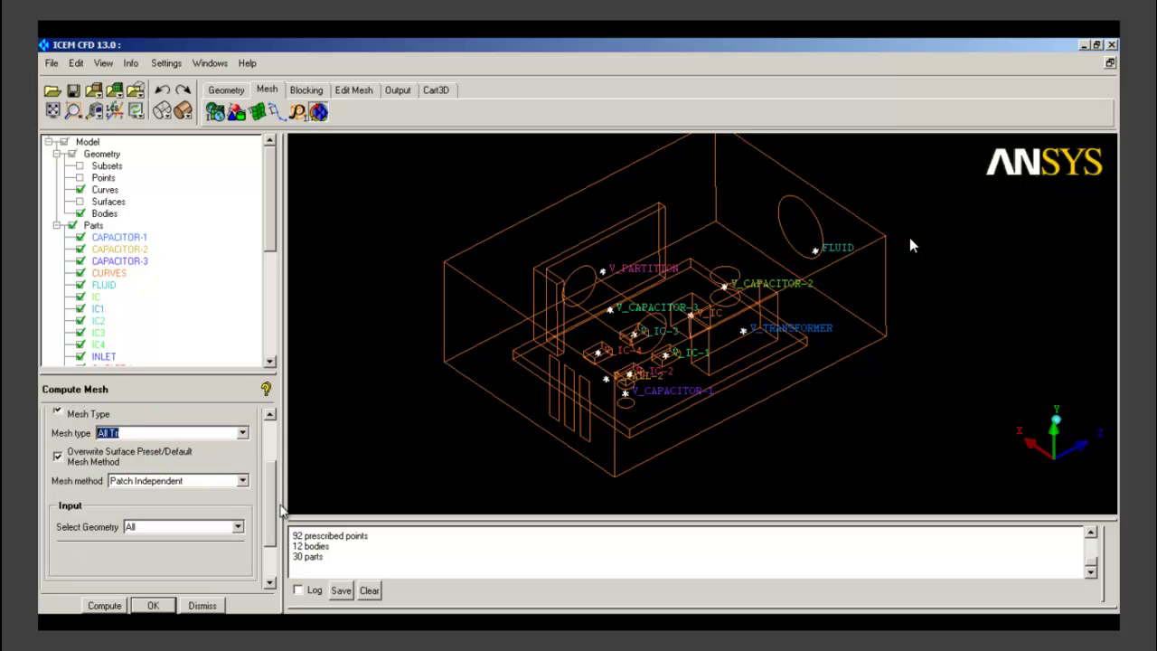
Step: Confirm Patch Independent as the mesh method and compute the surface mesh for all geometry
left_click(242, 480)
left_click(175, 518)
scroll(244, 556, "down", 2)
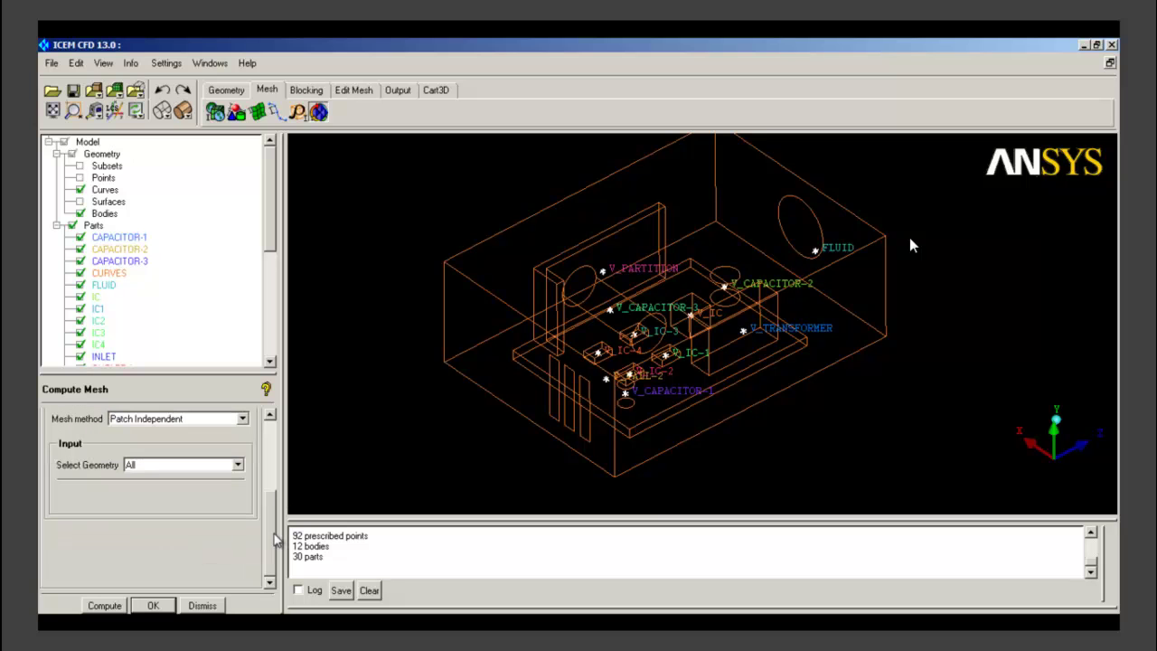
left_click(107, 605)
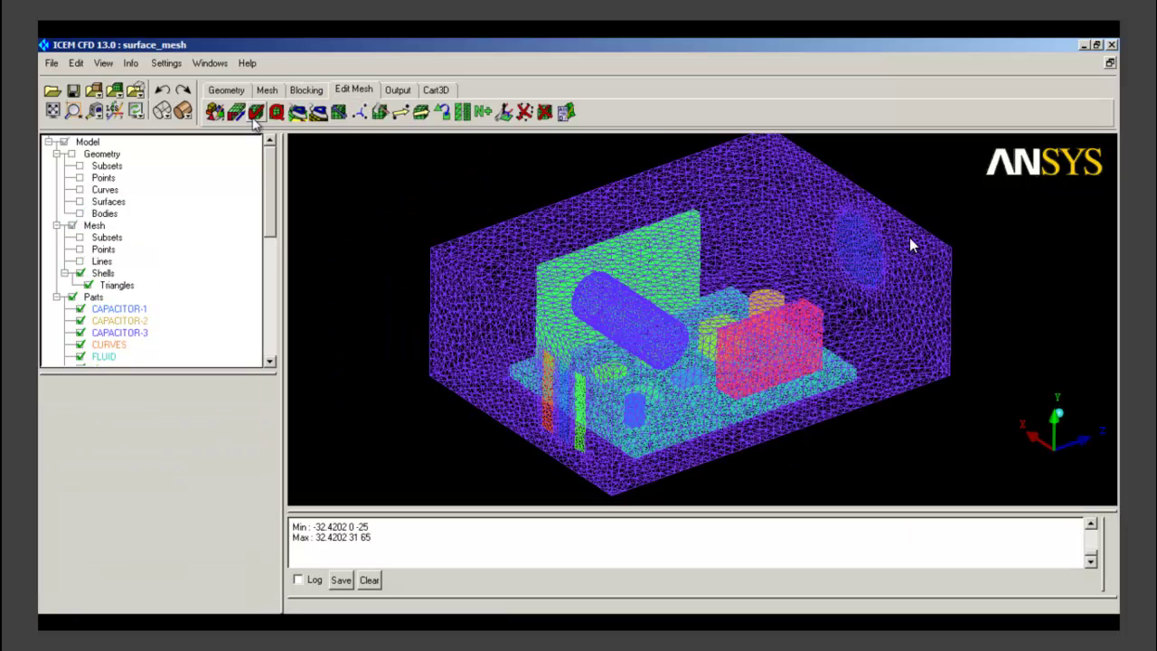
Step: Check the surface mesh for errors and possible problems on all elements, using the check/fix each mode
left_click(256, 112)
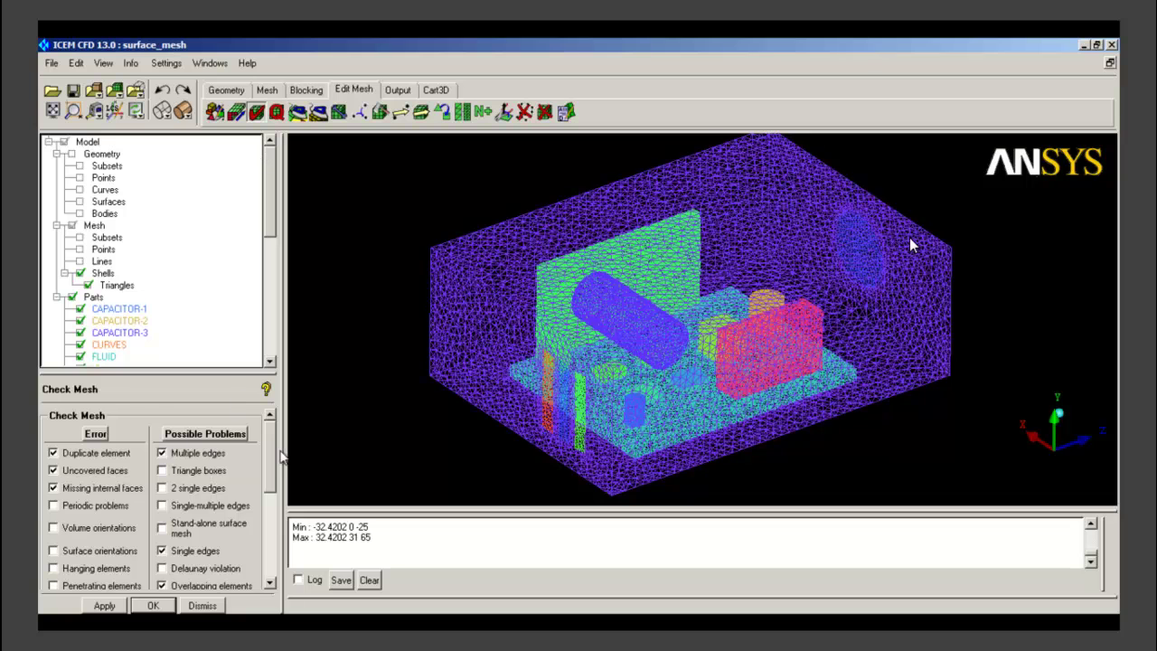
scroll(258, 543, "down", 5)
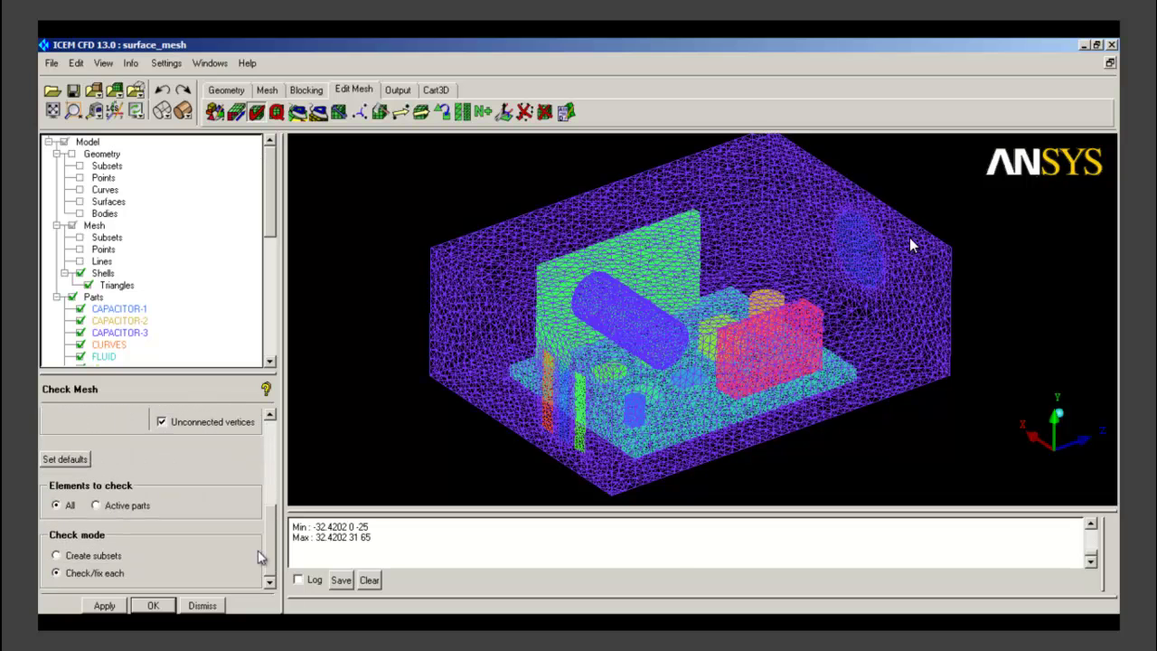
left_click(104, 604)
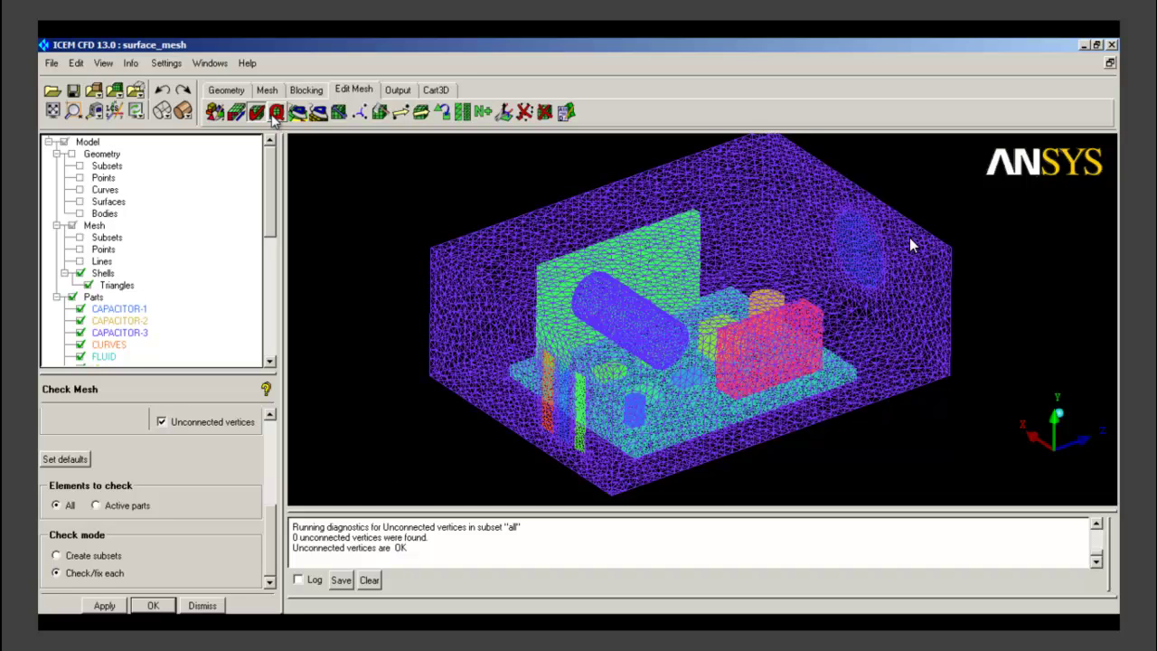
Step: Compute the quality metrics histogram for all TRI_3 elements of the surface mesh
left_click(276, 112)
left_click(118, 606)
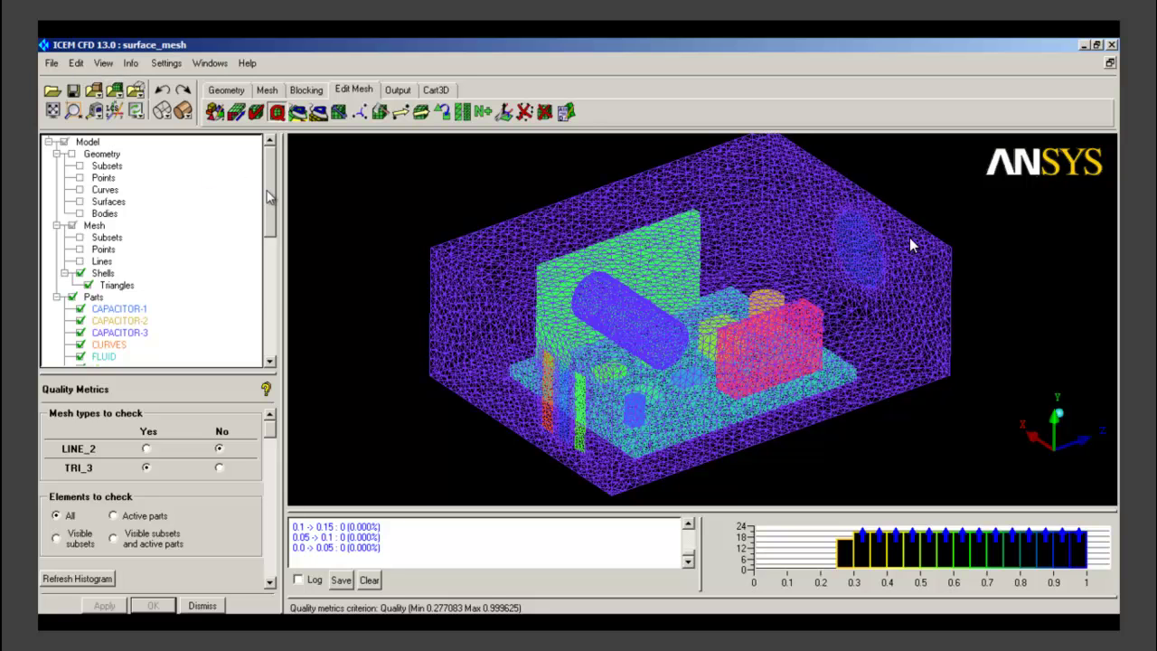
left_click_drag(271, 201, 277, 161)
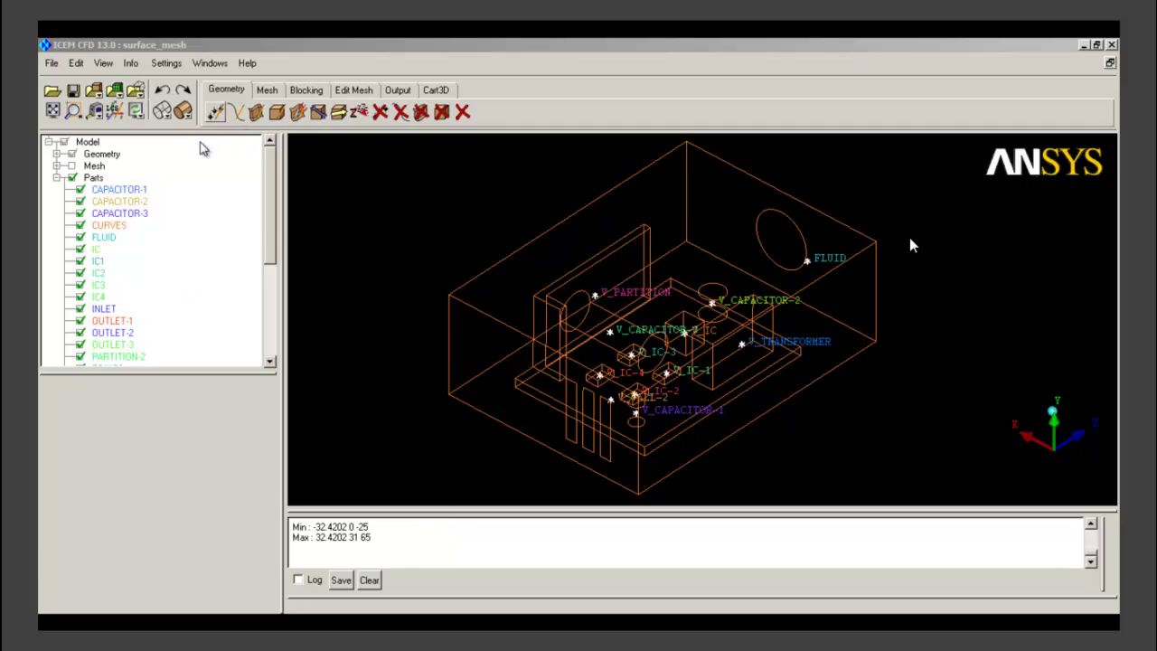
Step: Enlarge the model tree and briefly toggle the display of the mesh shells
left_click_drag(163, 369, 160, 495)
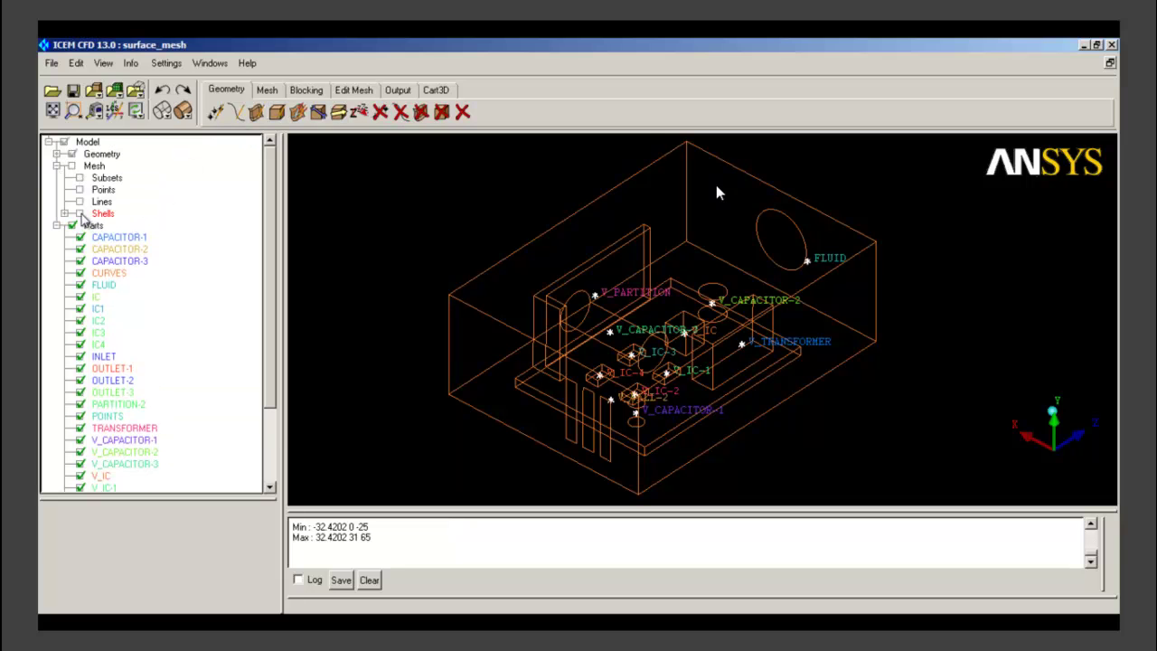
left_click(79, 214)
left_click(80, 215)
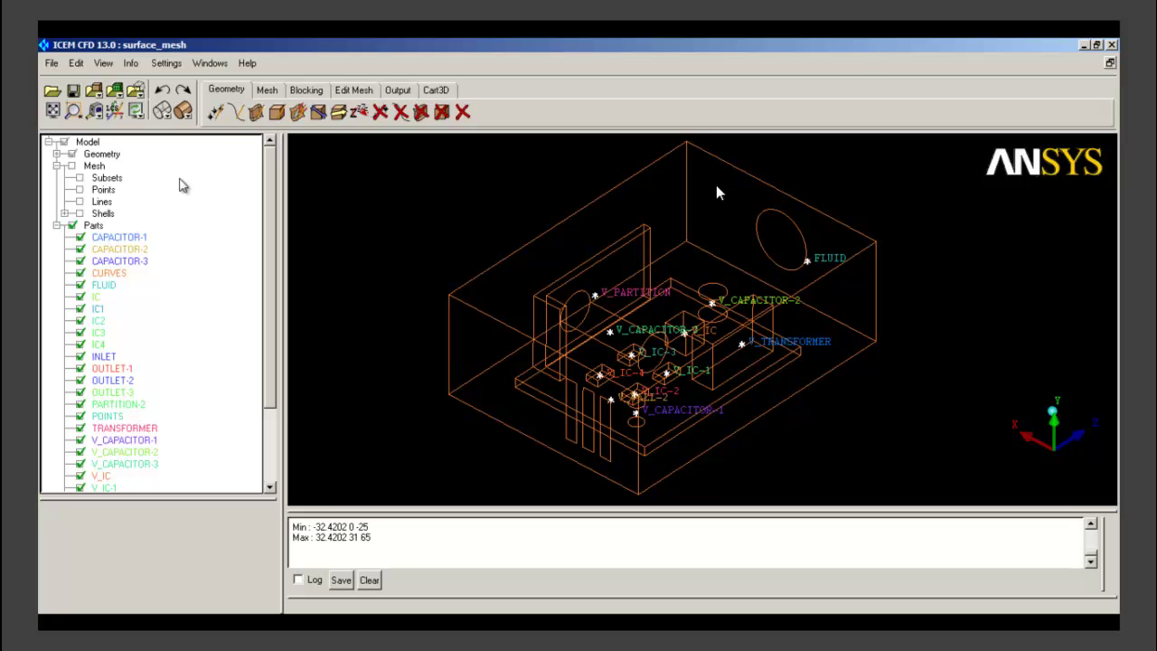
Step: Review the global volume meshing parameters for Tetra/Mixed with the Quick (Delaunay) method, including the TGlib scheme
left_click(267, 89)
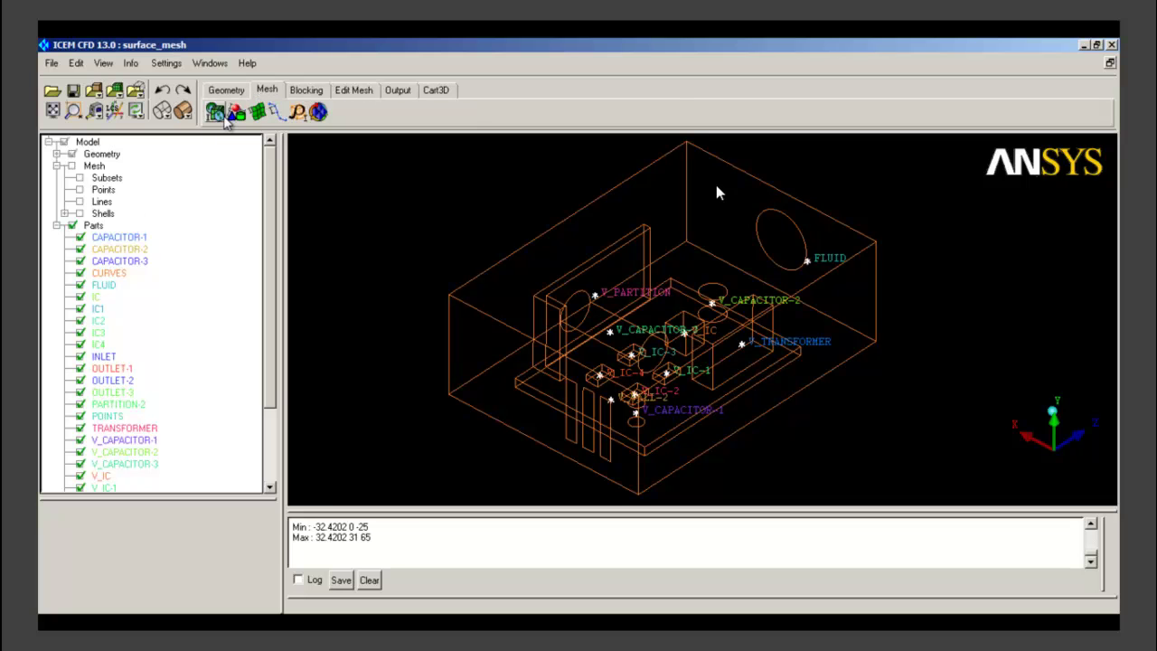
left_click(215, 111)
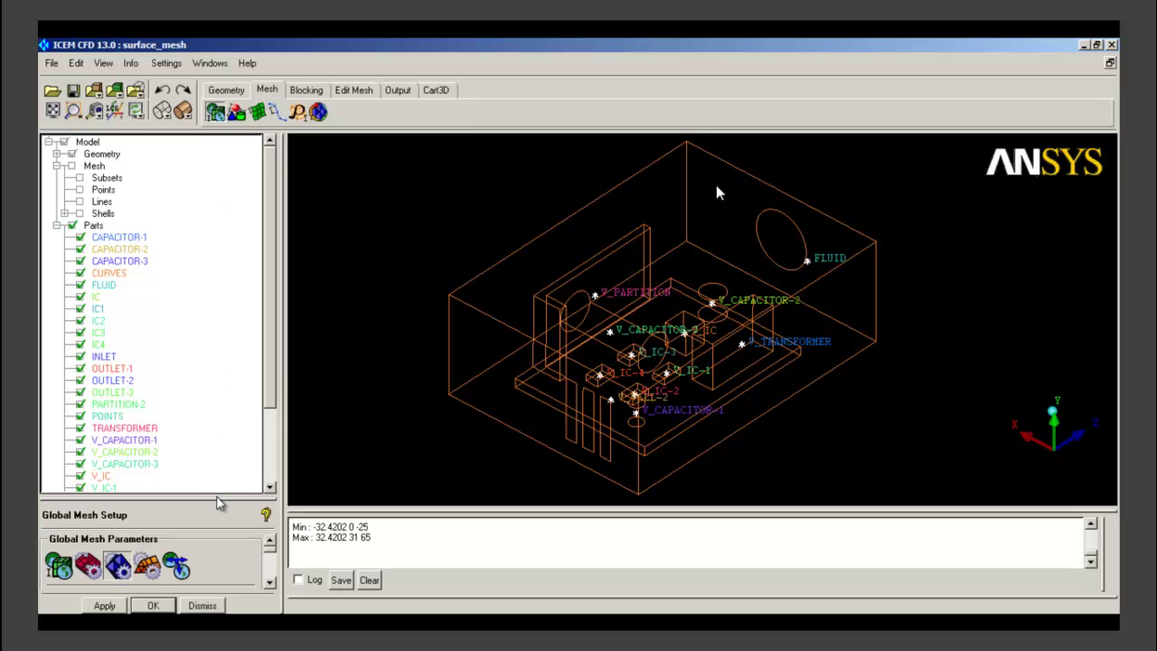
left_click_drag(219, 499, 219, 366)
scroll(273, 451, "down", 2)
scroll(235, 448, "up", 2)
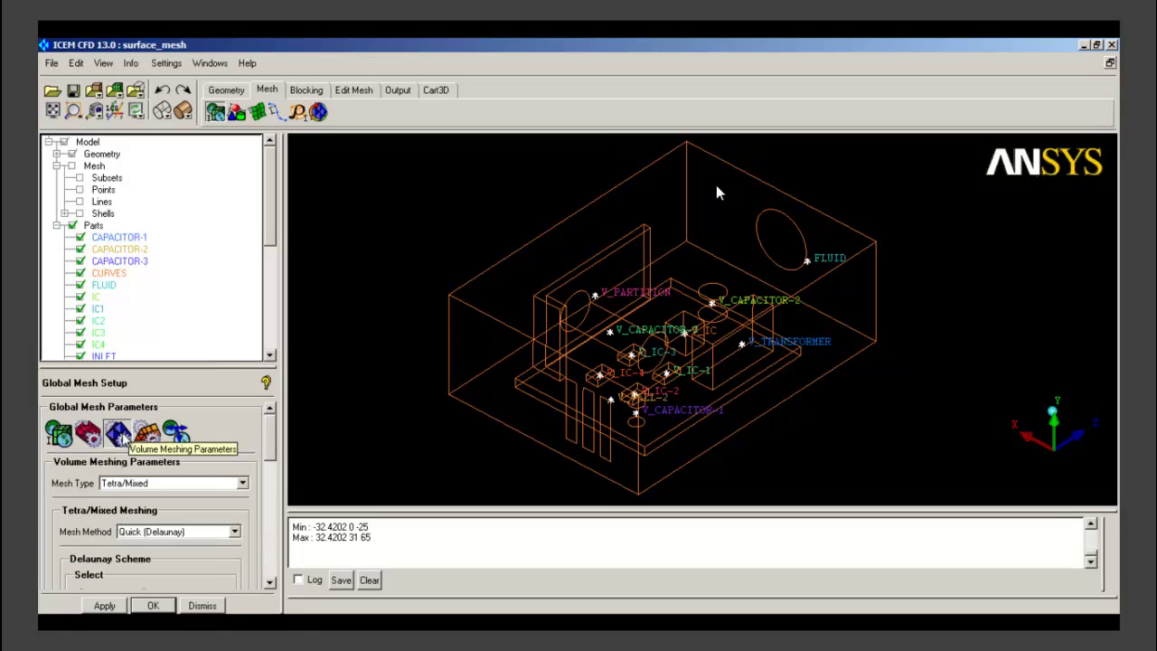
key("Tab")
scroll(145, 488, "down", 8)
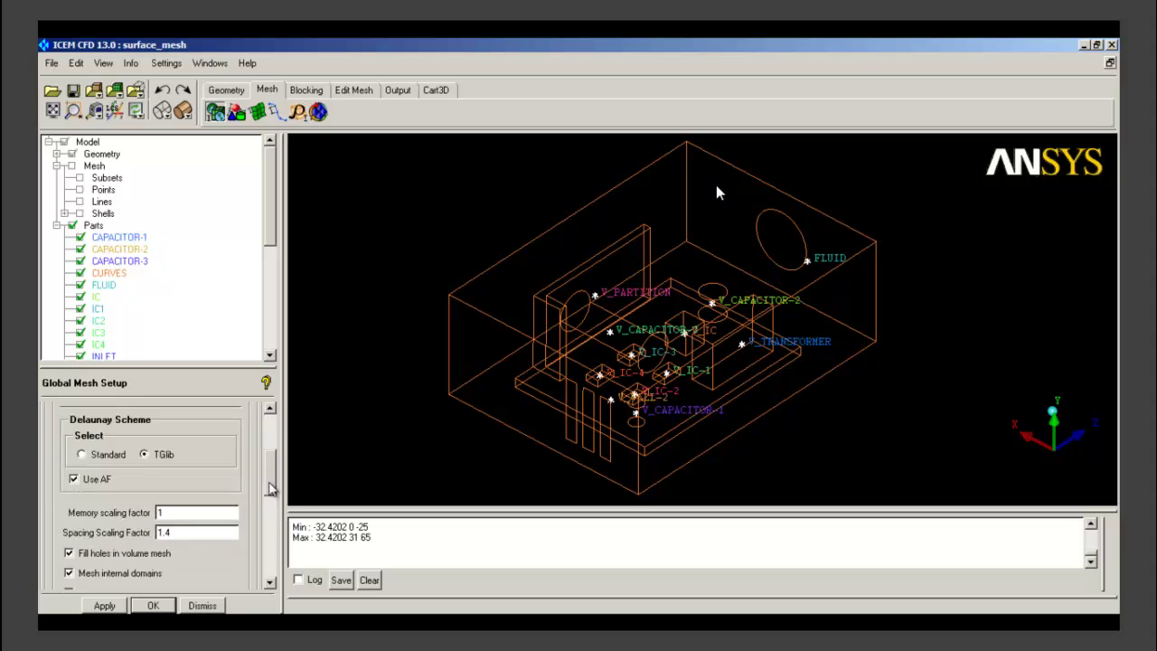
scroll(145, 488, "up", 8)
Step: Switch the mesh computation to volume mesh, choose its mesh type, method and input, and compute it
left_click(318, 111)
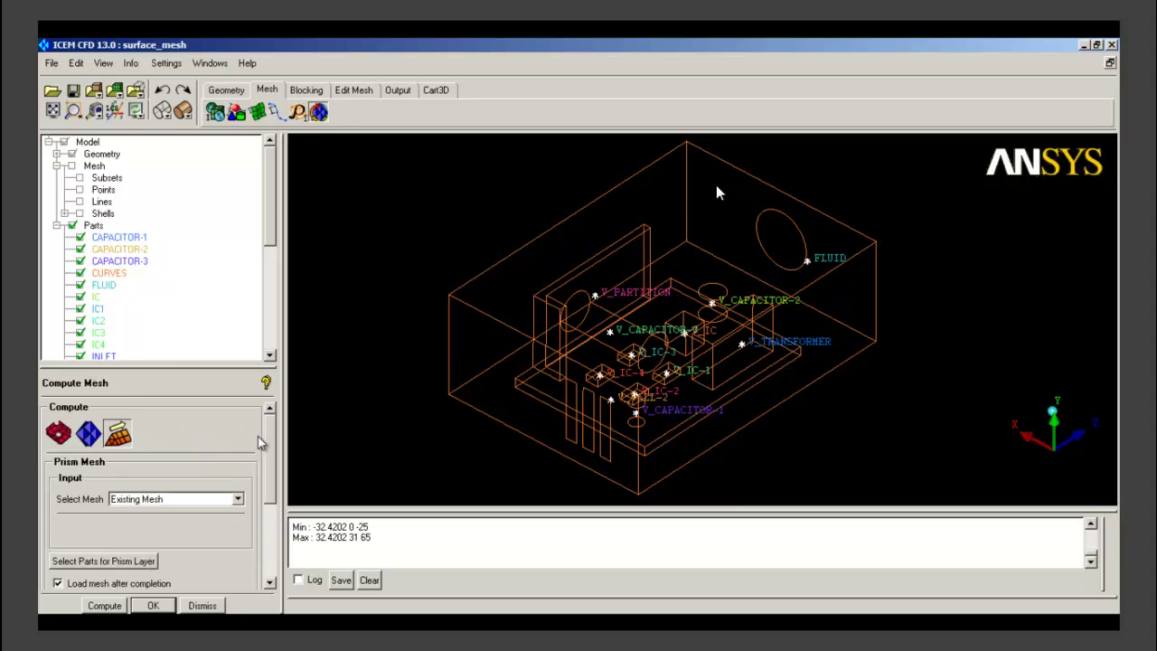
left_click(89, 434)
left_click(152, 483)
left_click(163, 531)
left_click(156, 562)
scroll(157, 562, "down", 2)
left_click(234, 474)
left_click(149, 501)
scroll(246, 502, "down", 3)
left_click(104, 605)
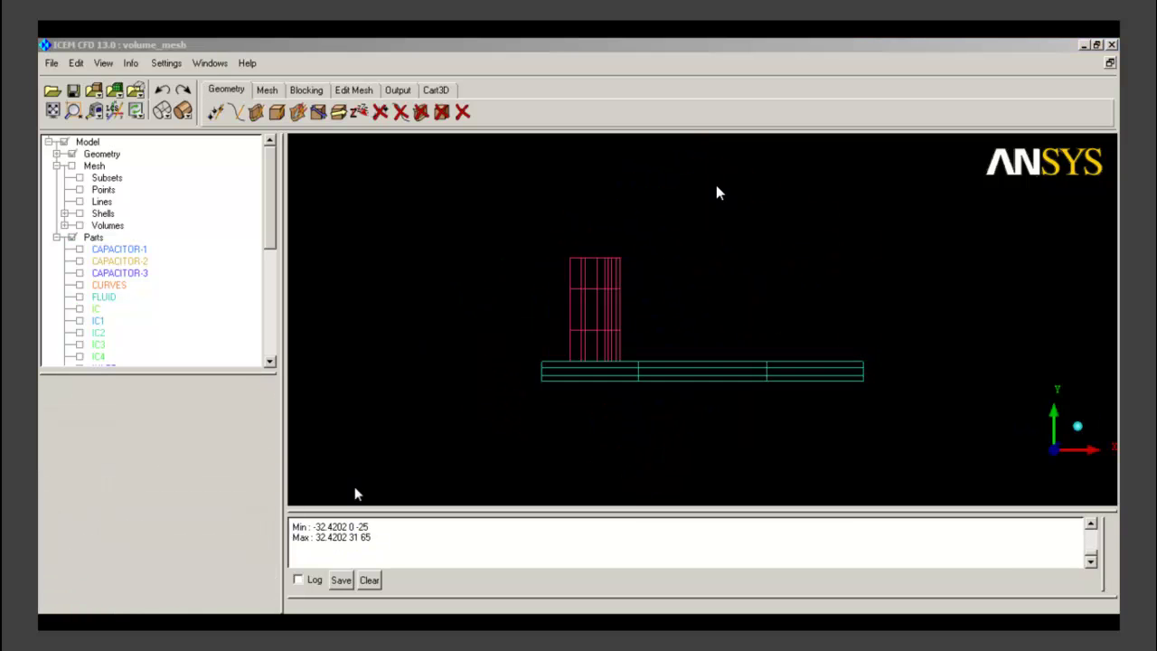
Step: Display the parts CAPACITOR-1, CAPACITOR-2, CAPACITOR-3, CURVES, FLUID, IC and IC1 in a three-dimensional view
left_click_drag(695, 367, 305, 362)
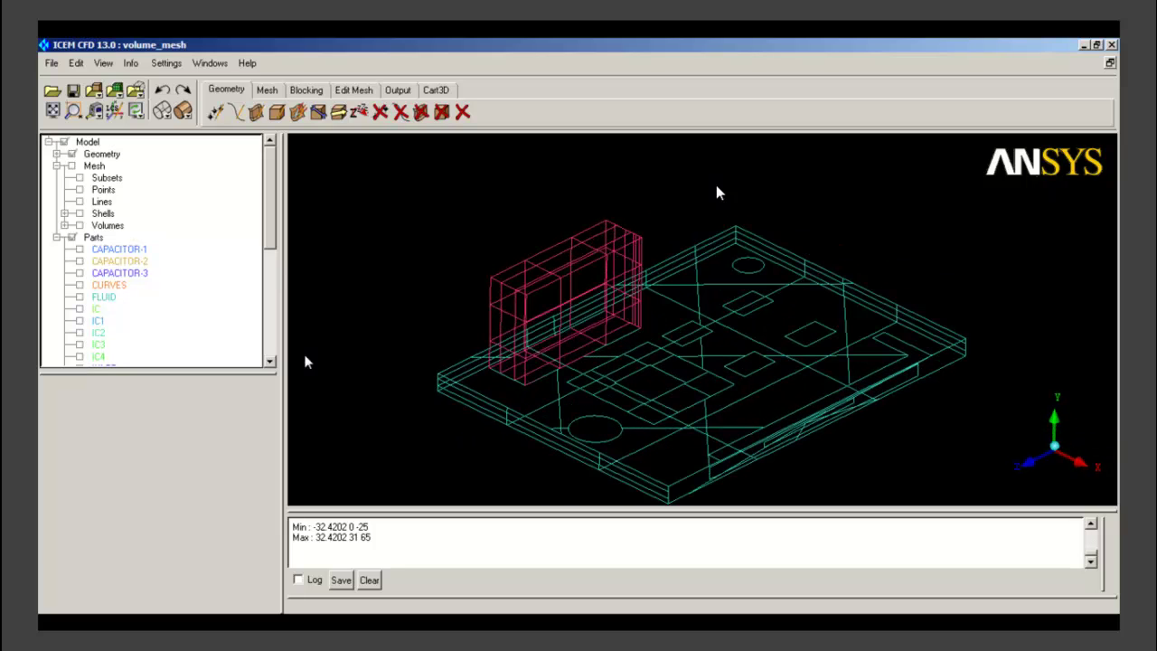
left_click(80, 249)
left_click(79, 260)
left_click(80, 272)
left_click(79, 285)
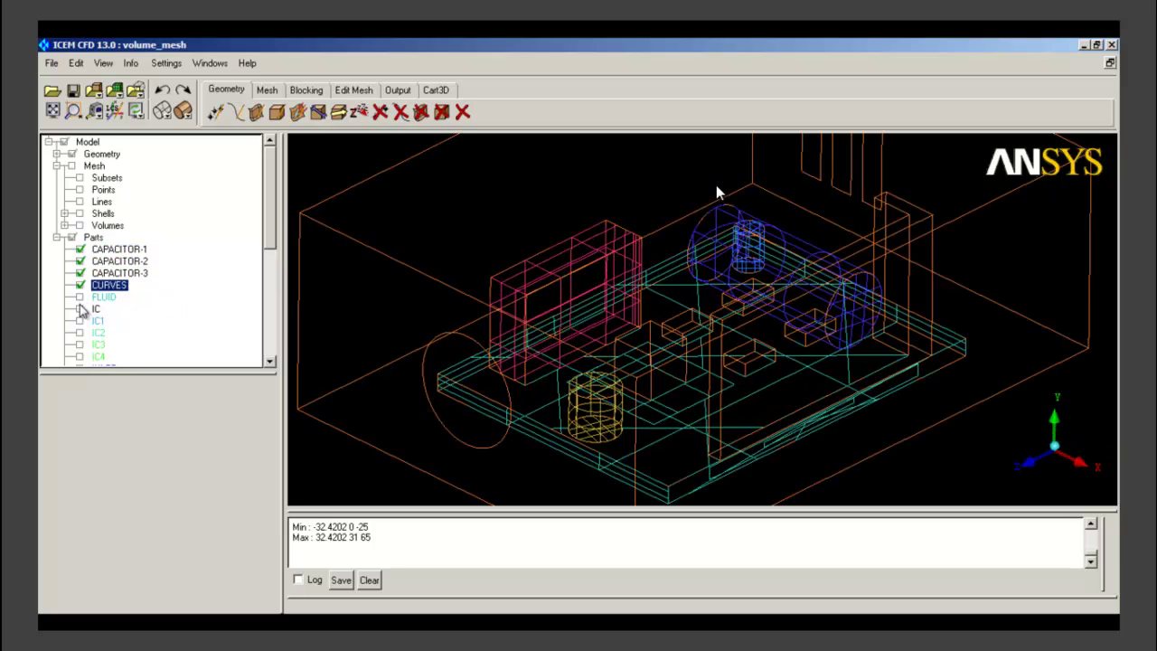
left_click(79, 309)
left_click(80, 296)
left_click(80, 321)
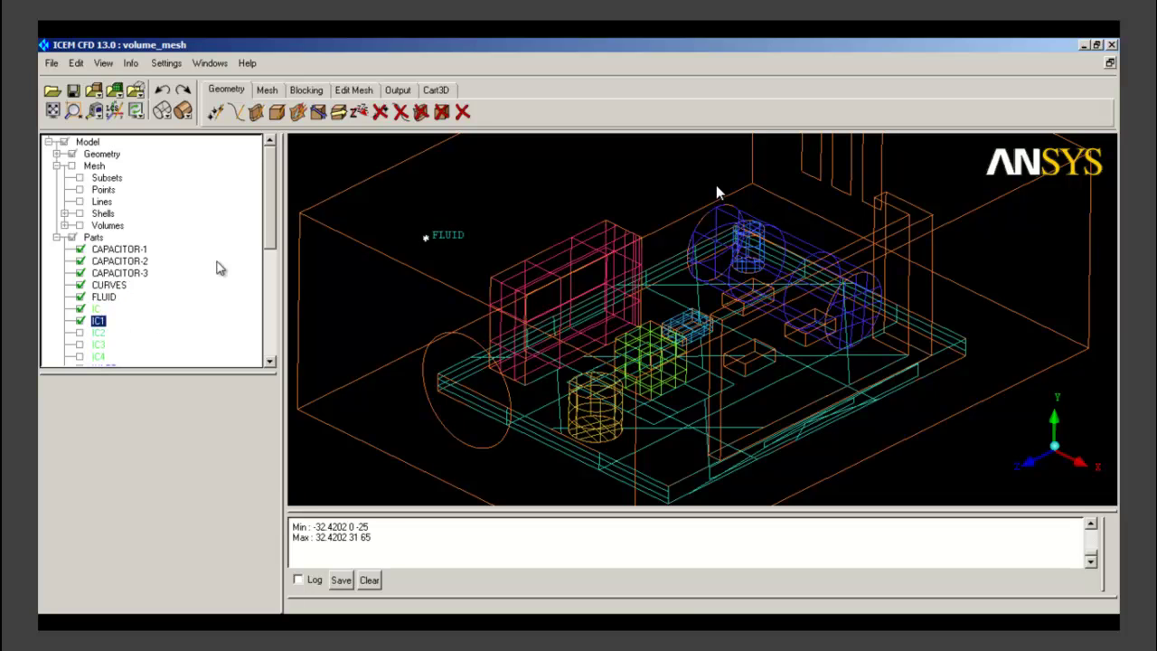
Step: Also display IC2, IC3, IC4, INLET, OUTLET-1, OUTLET-2, OUTLET-3 and PARTITION-2, leaving POINTS hidden
scroll(272, 233, "down", 4)
left_click(80, 189)
left_click(80, 201)
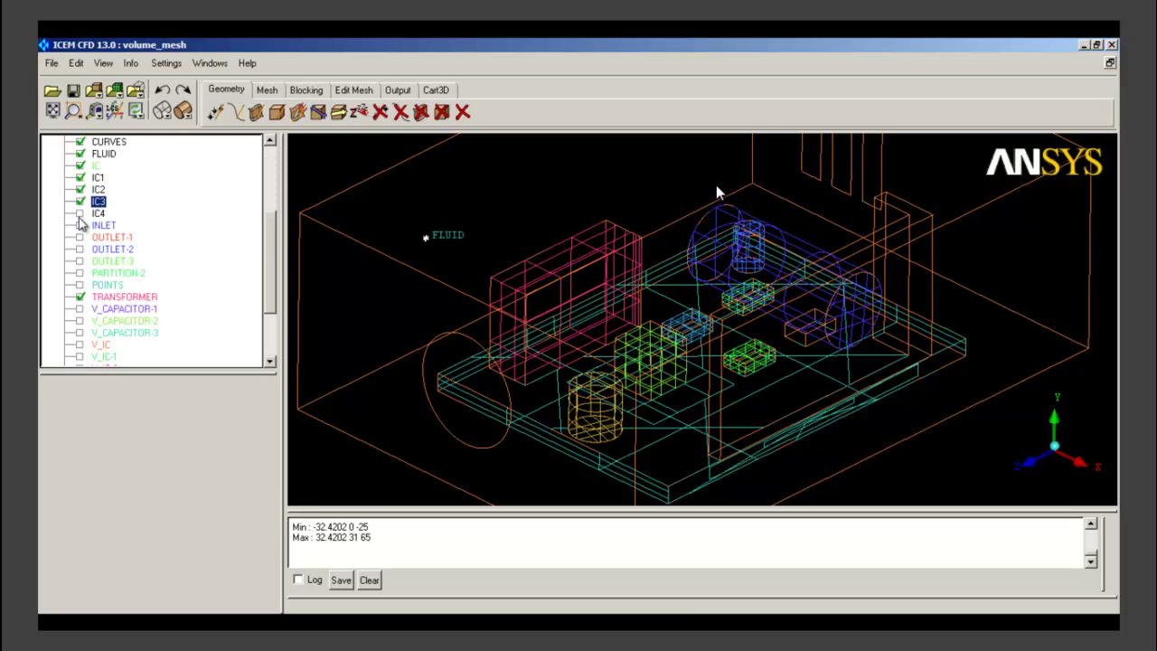
left_click(79, 213)
left_click(80, 237)
left_click(79, 225)
left_click(80, 249)
left_click(80, 260)
left_click(80, 273)
left_click(80, 285)
left_click(79, 285)
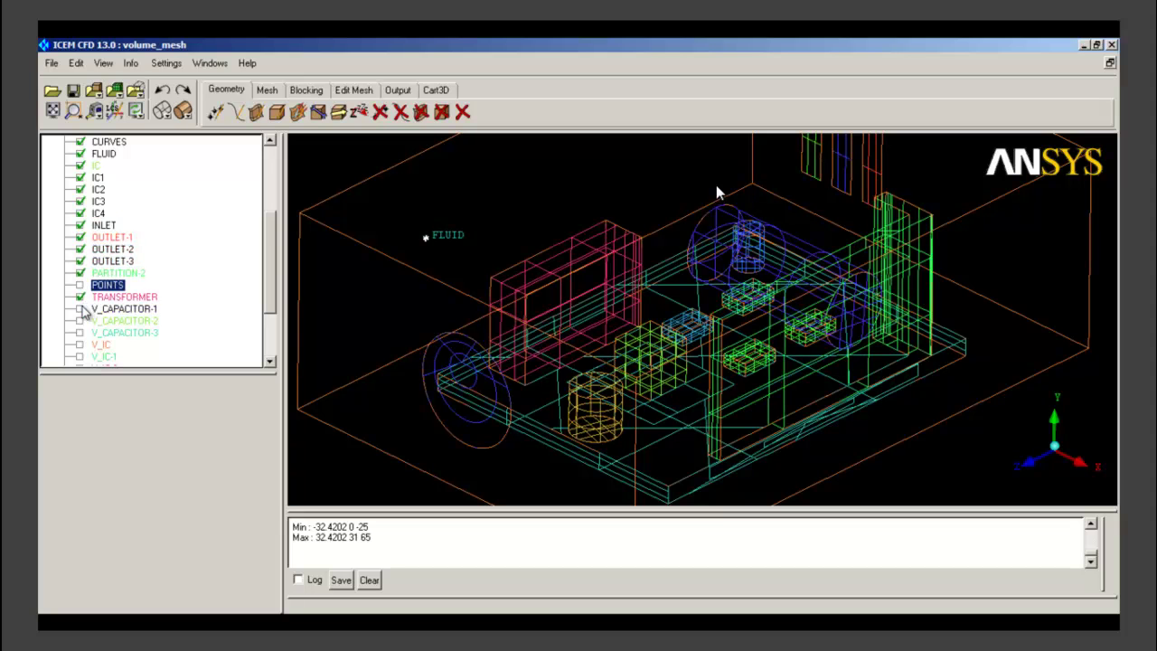
Step: Display the volume mesh of the whole enclosure and expand its element types in the model tree
scroll(269, 312, "down", 1)
scroll(269, 312, "down", 1)
left_click_drag(516, 292, 536, 387)
scroll(269, 272, "up", 10)
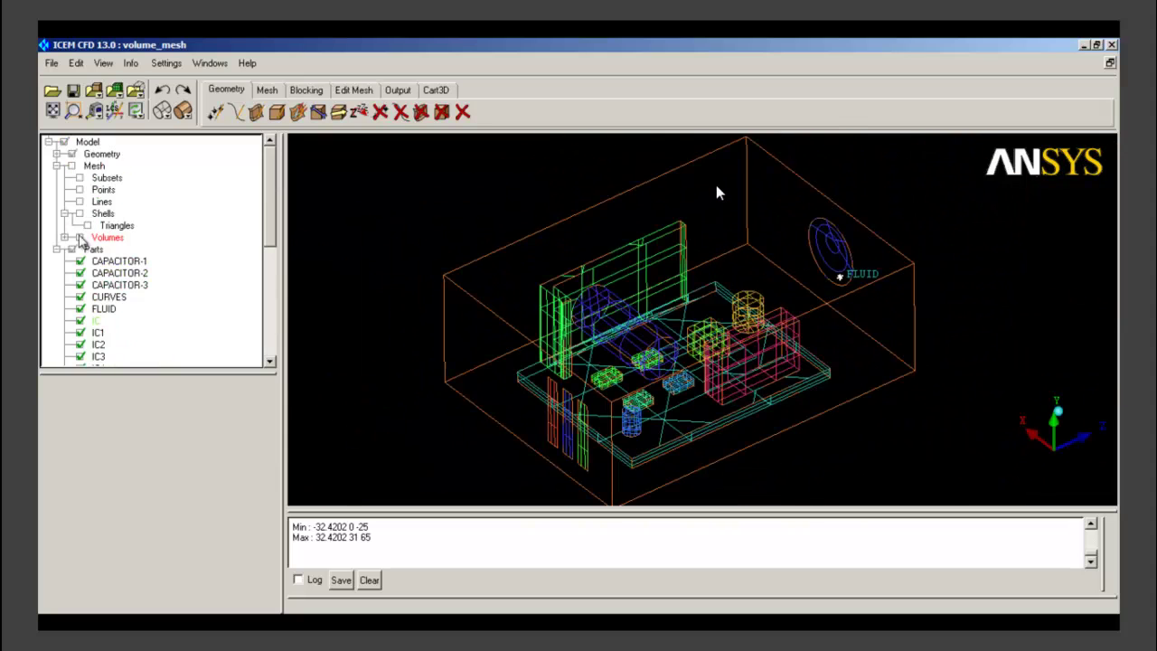
left_click(80, 237)
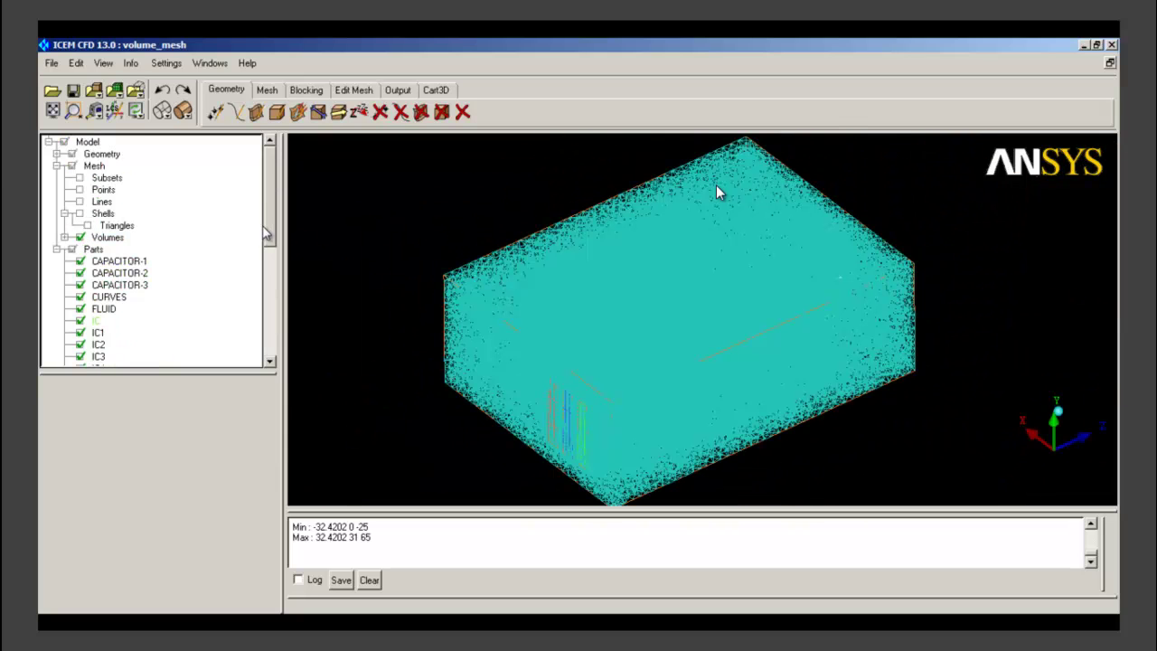
left_click(65, 237)
scroll(111, 246, "down", 3)
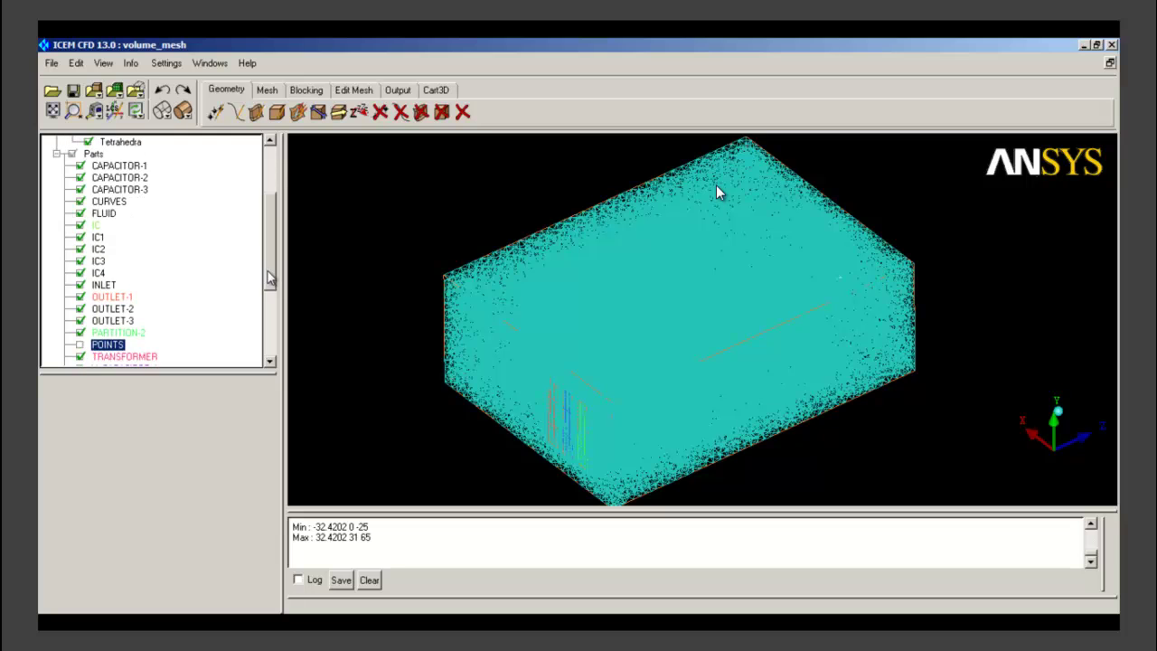
Step: Toggle the FLUID part off and on to inspect its tetrahedra, and hide the volume mesh
mouse_move(268, 255)
left_mouse_down()
mouse_move(272, 296)
mouse_move(269, 243)
left_mouse_up()
left_click(79, 225)
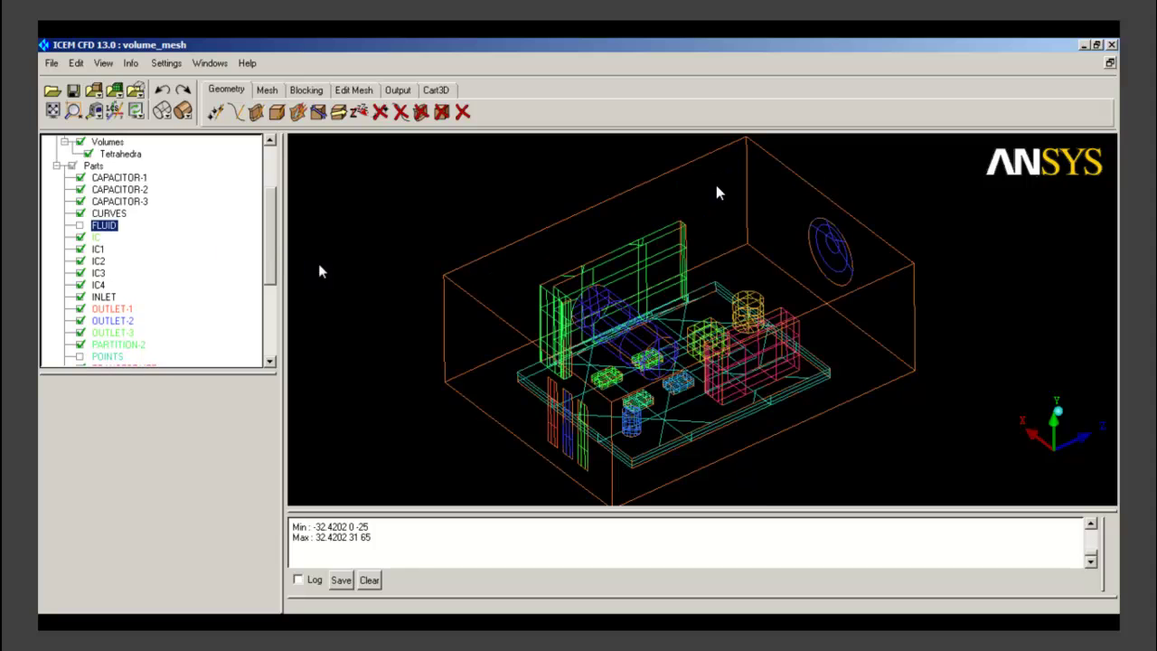
left_click(79, 226)
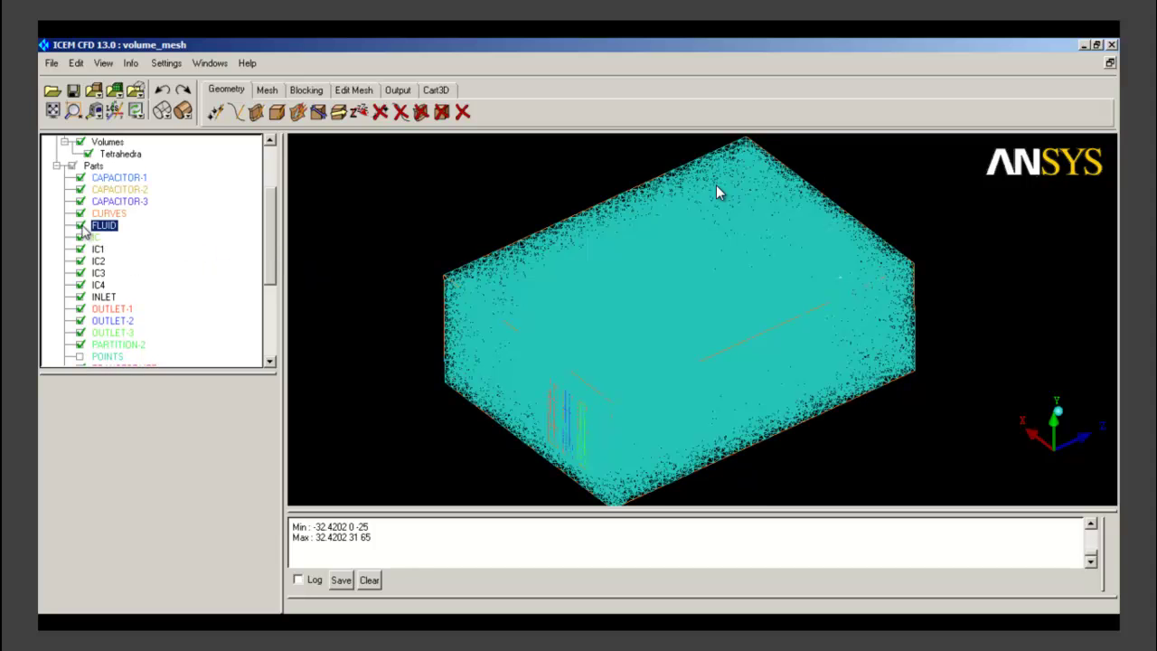
left_click_drag(271, 243, 271, 206)
left_click(80, 237)
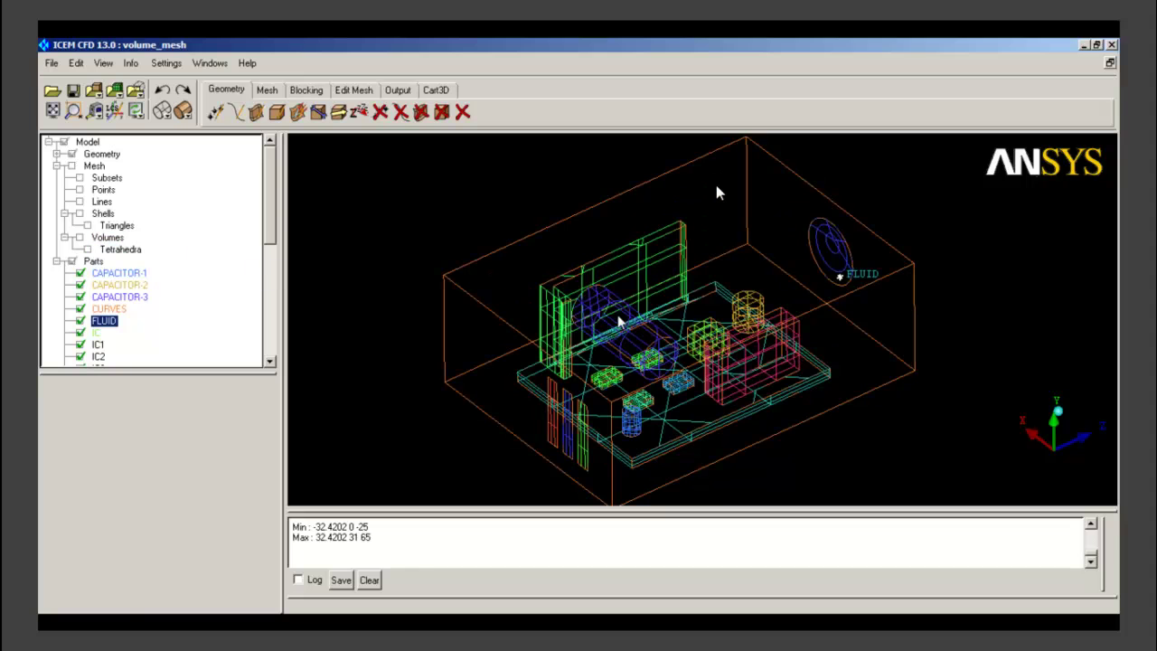
Step: Run the mesh check on all elements of the volume mesh, including volume orientations and hanging elements
left_click(353, 89)
left_click(257, 112)
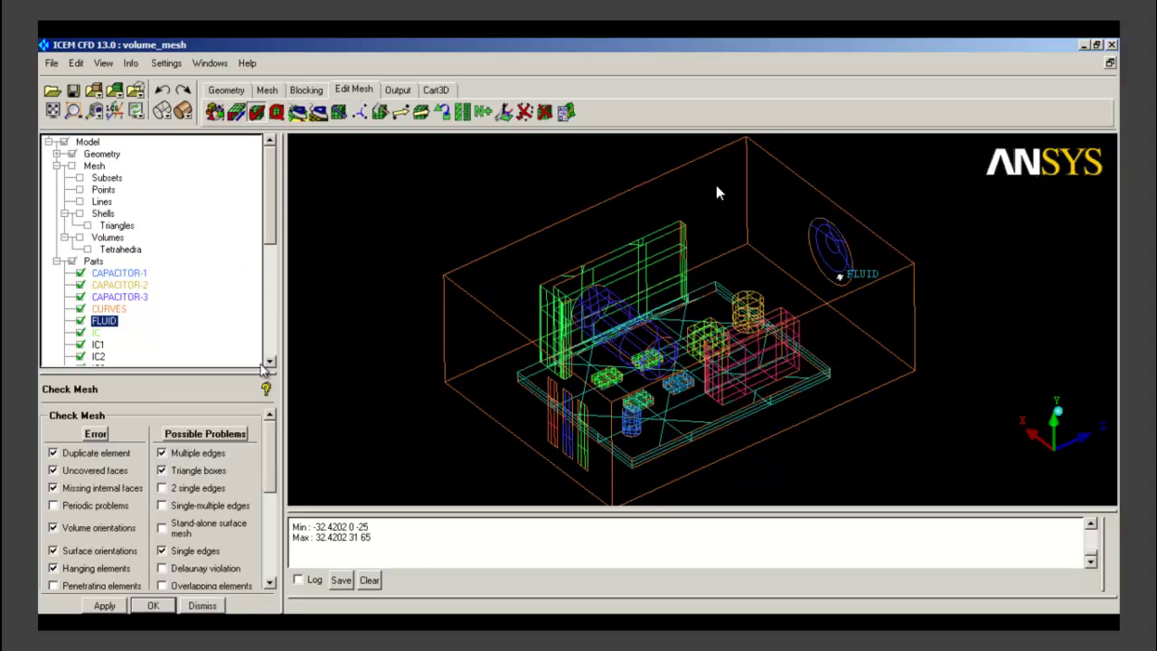
left_click(105, 606)
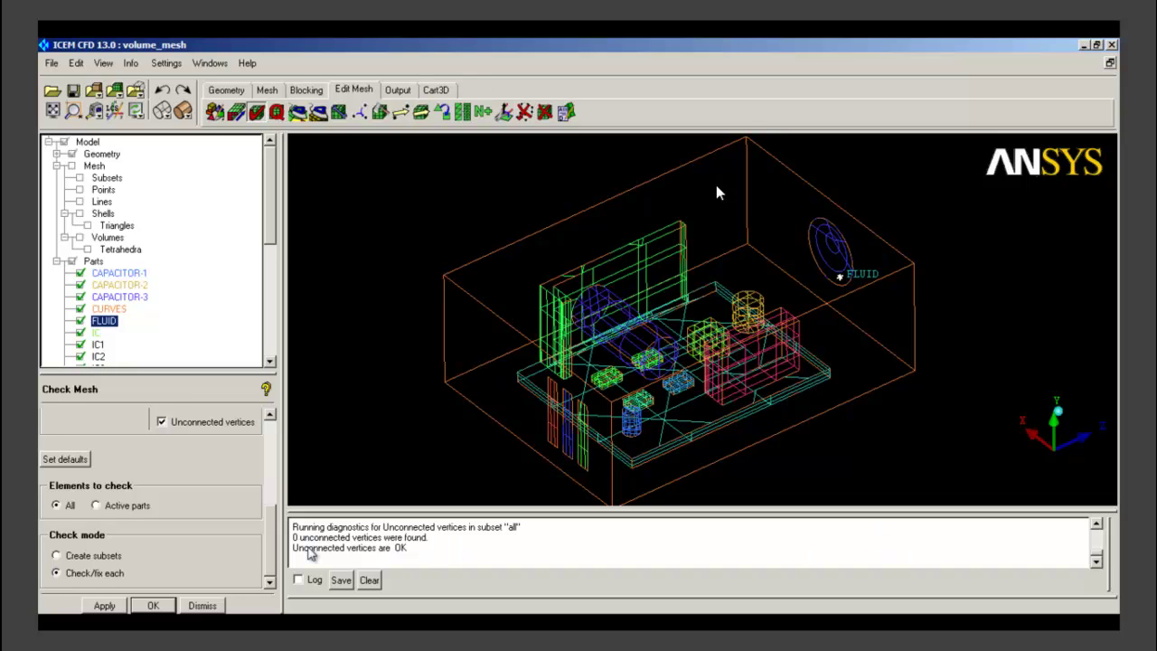
Step: Evaluate the quality metrics of the volume mesh for all TETRA_4 and TRI_3 elements
left_click(298, 111)
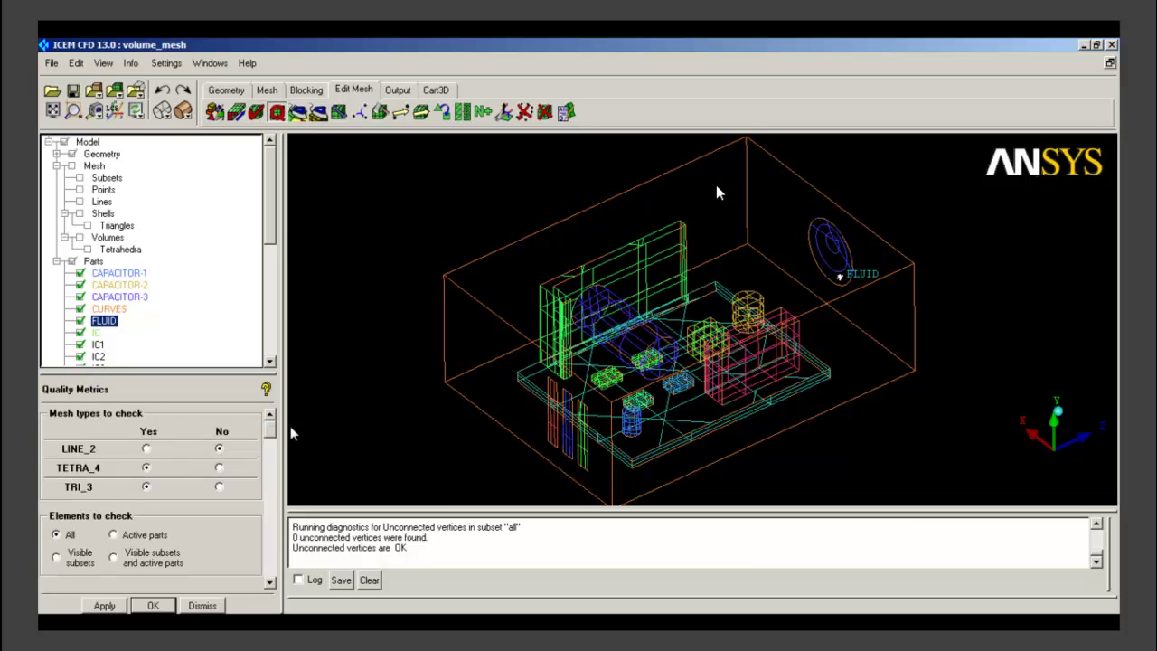
scroll(141, 588, "down", 1)
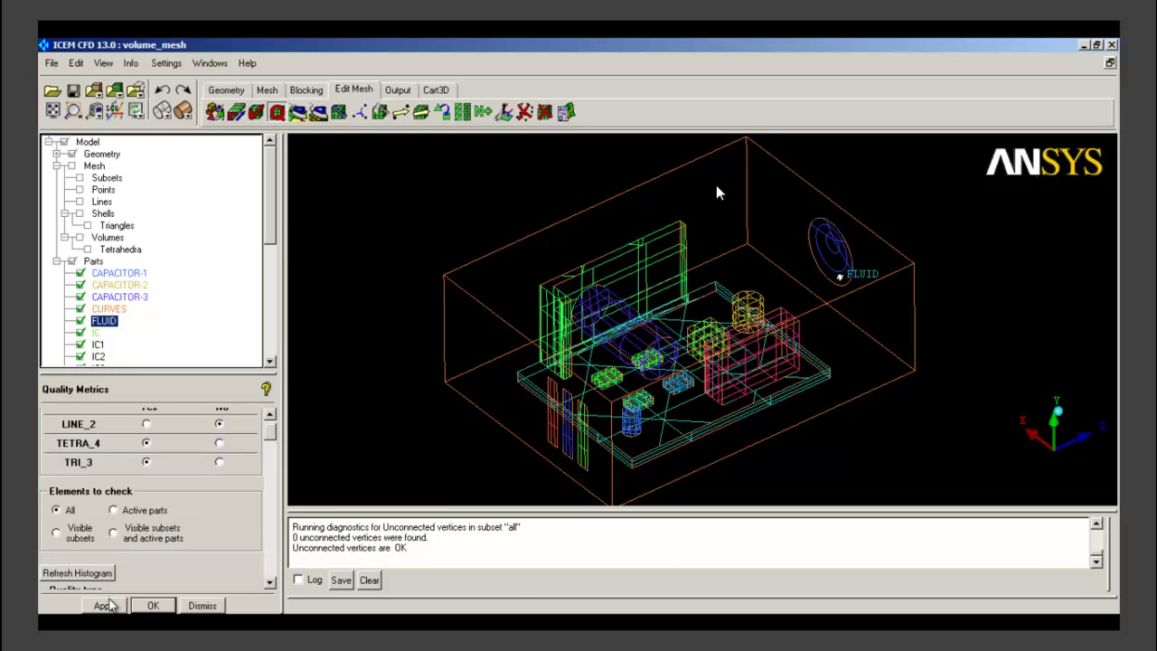
left_click(112, 604)
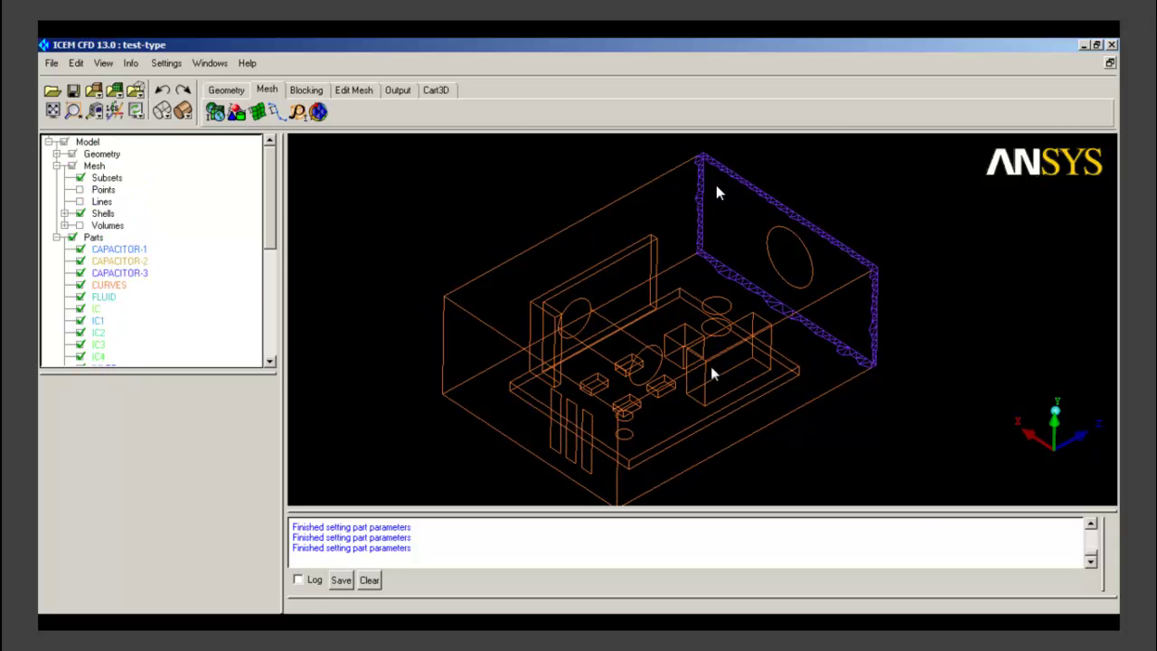
Step: Review the global prism settings, from growth law and layer count to the smoothing options
left_click(214, 111)
left_click(148, 439)
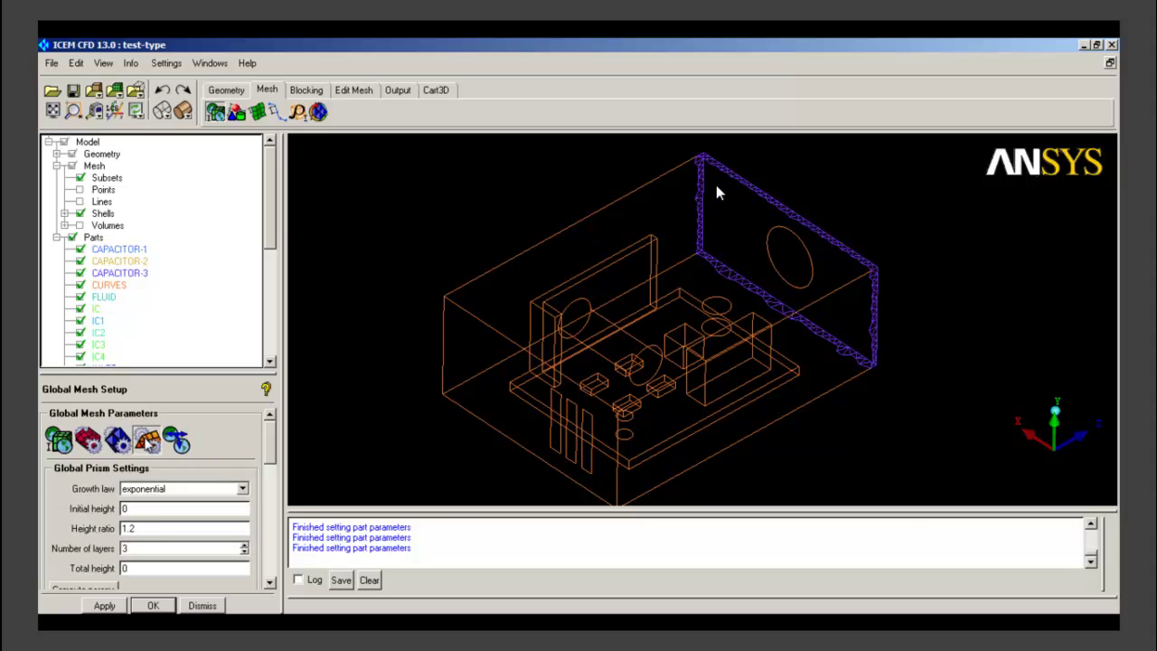
scroll(274, 452, "down", 5)
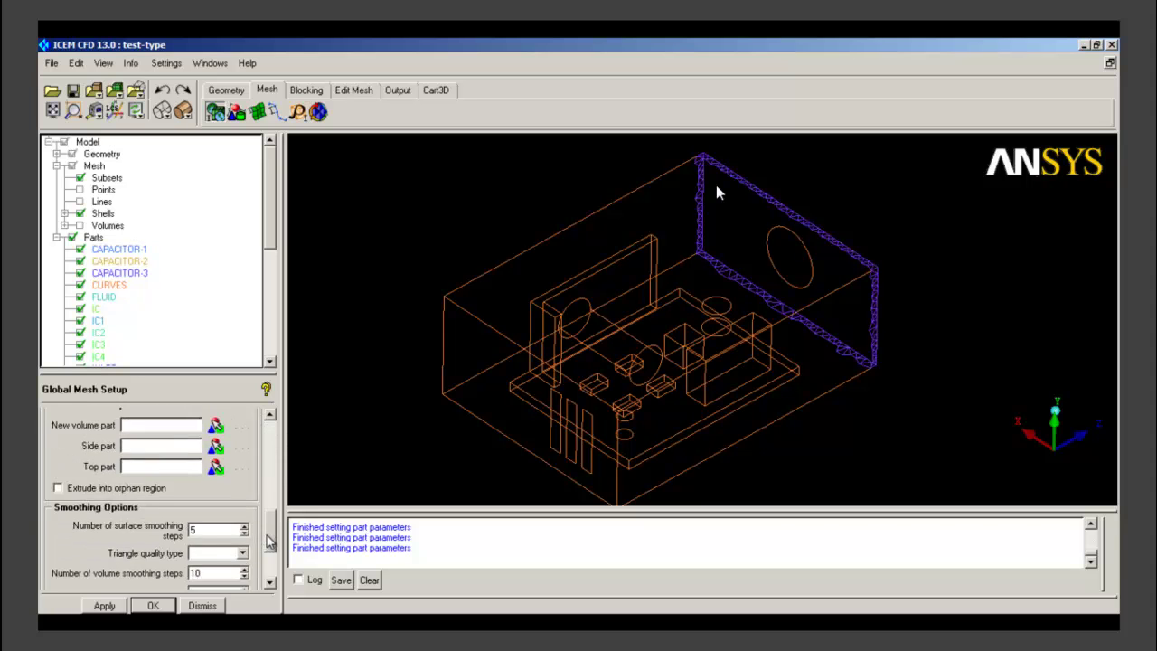
scroll(274, 452, "up", 5)
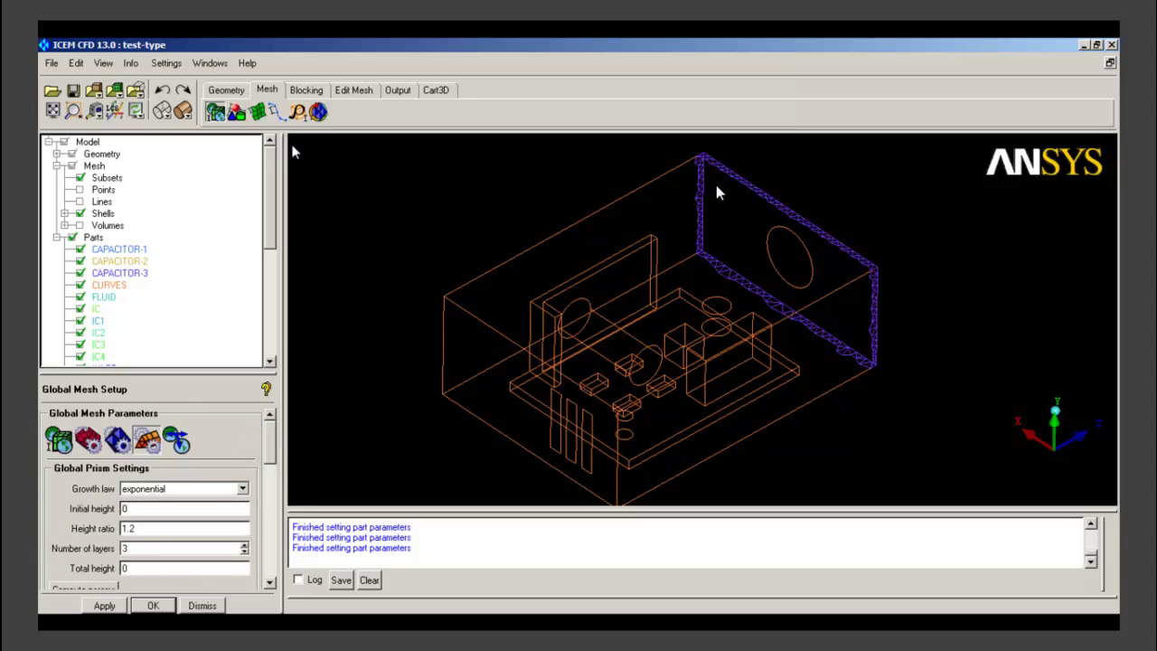
Step: In the part mesh setup, enable prism layers for CAPACITOR-1 with a height of 0.29 and a height ratio of 1.15
left_click(236, 111)
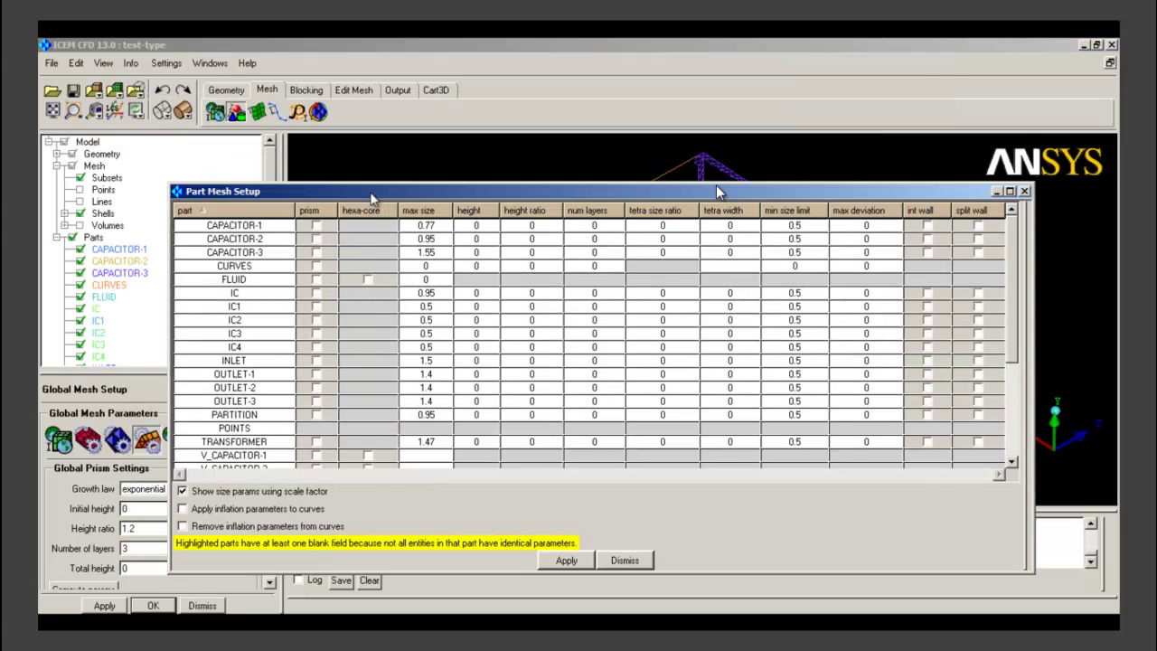
left_click(211, 387)
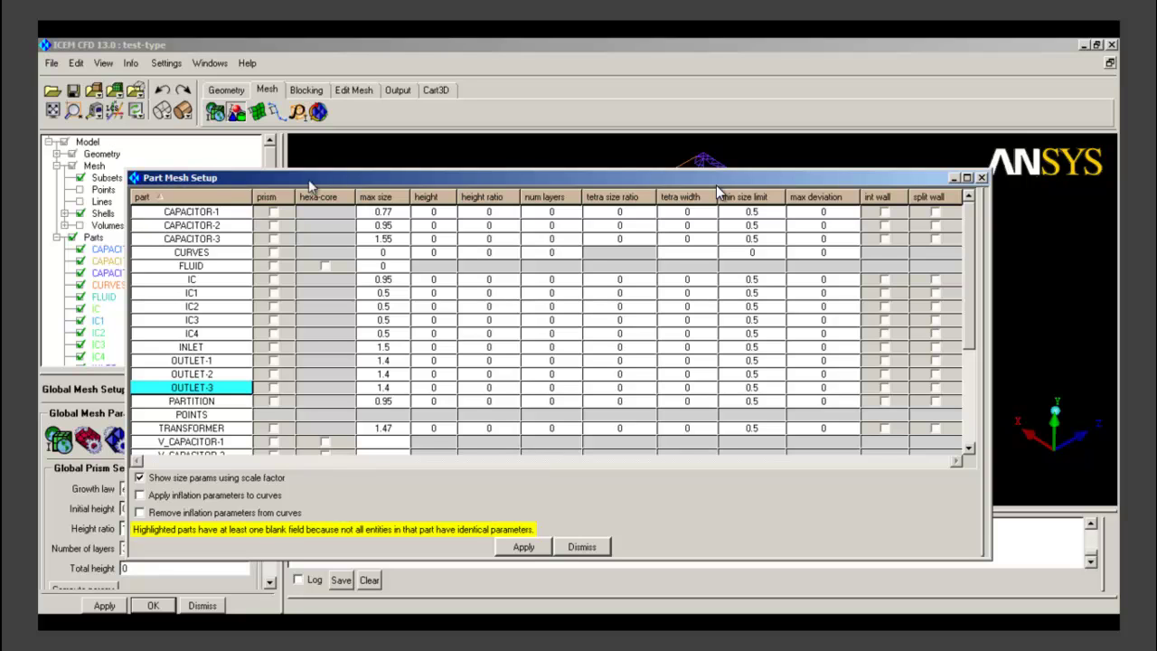
left_click(237, 211)
left_click(273, 211)
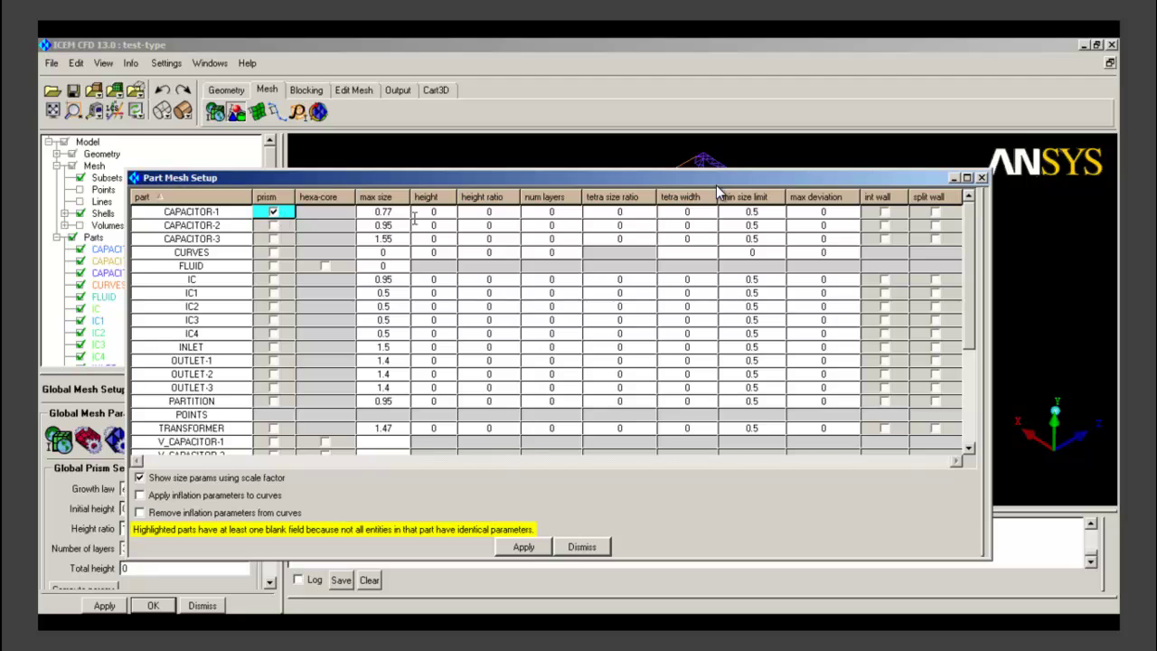
left_click(452, 211)
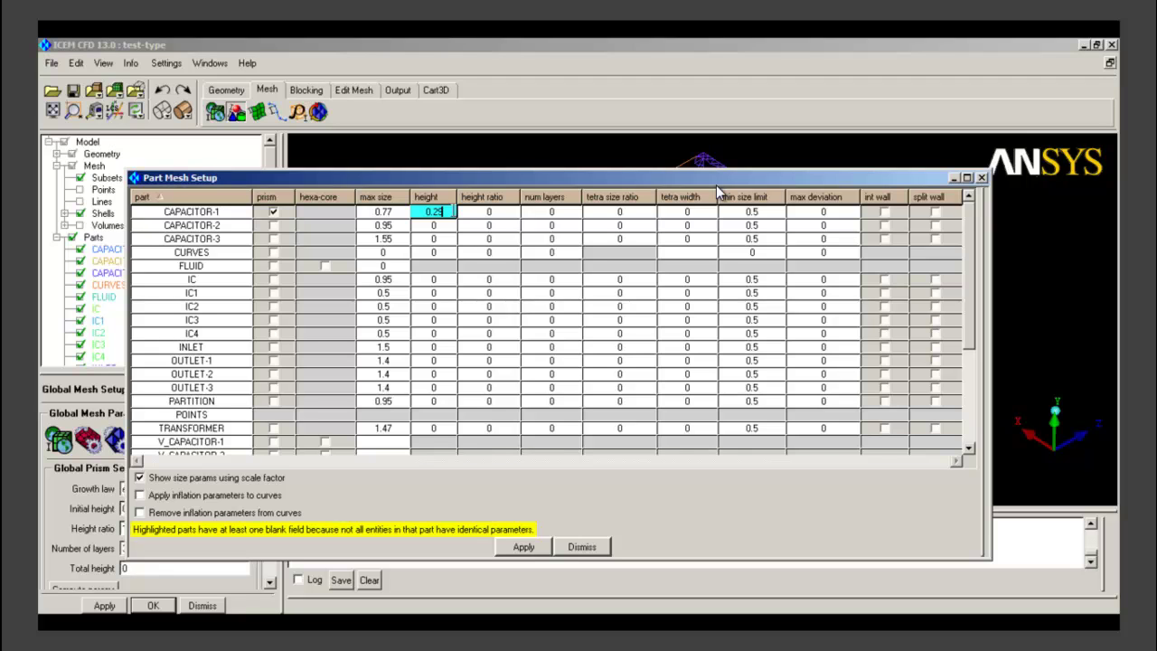
left_click(512, 212)
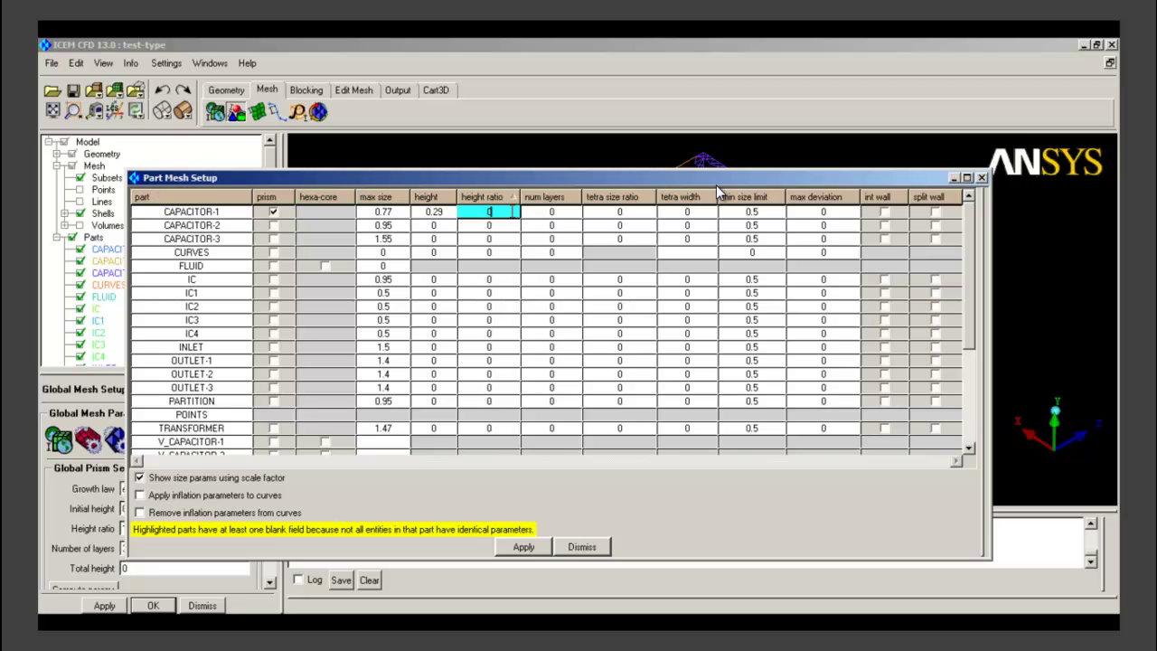
type("1.15")
Step: Enable prism layers for CAPACITOR-2 with a height of 0.29 and a height ratio of 1.15
left_click(454, 226)
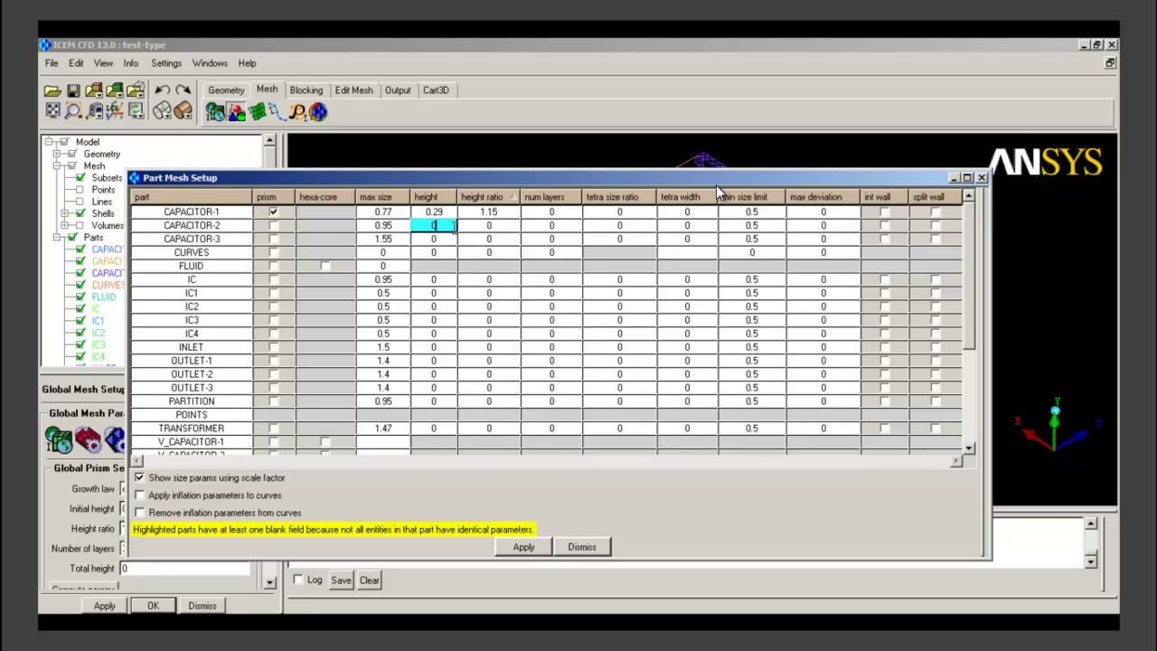
left_click(273, 225)
left_click(434, 225)
type("0.25")
left_click(501, 225)
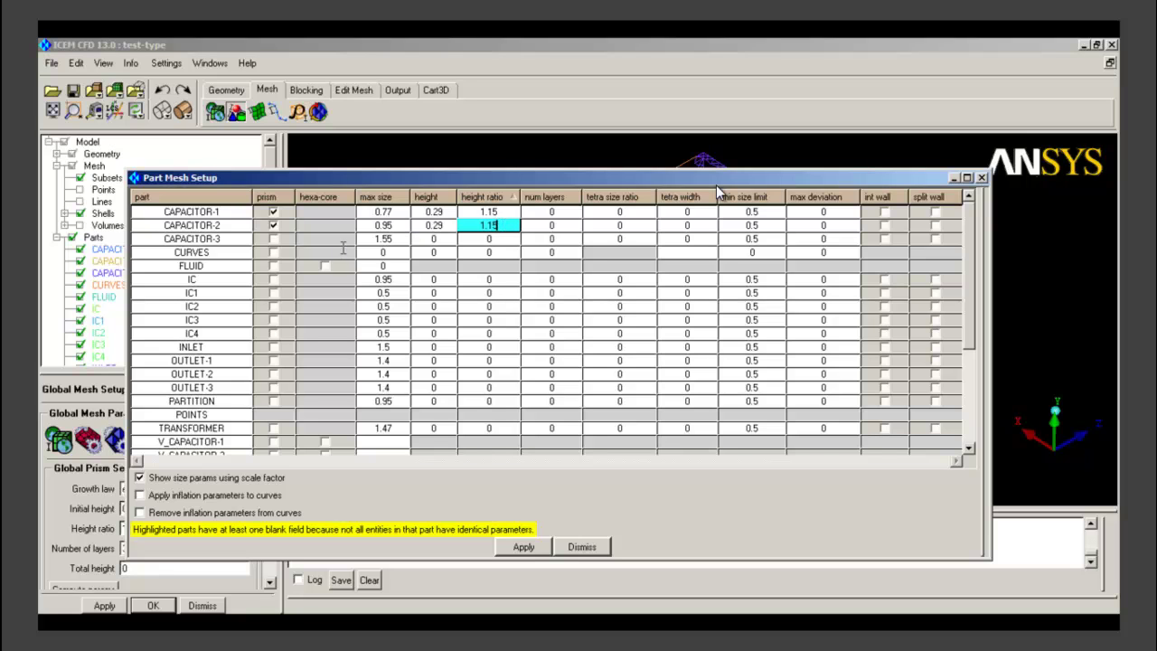
Step: Enable prism for CAPACITOR-3, FLUID, IC and IC1, with height 0.29 and height ratio 1.15 for each except FLUID
left_click(273, 238)
left_click(443, 238)
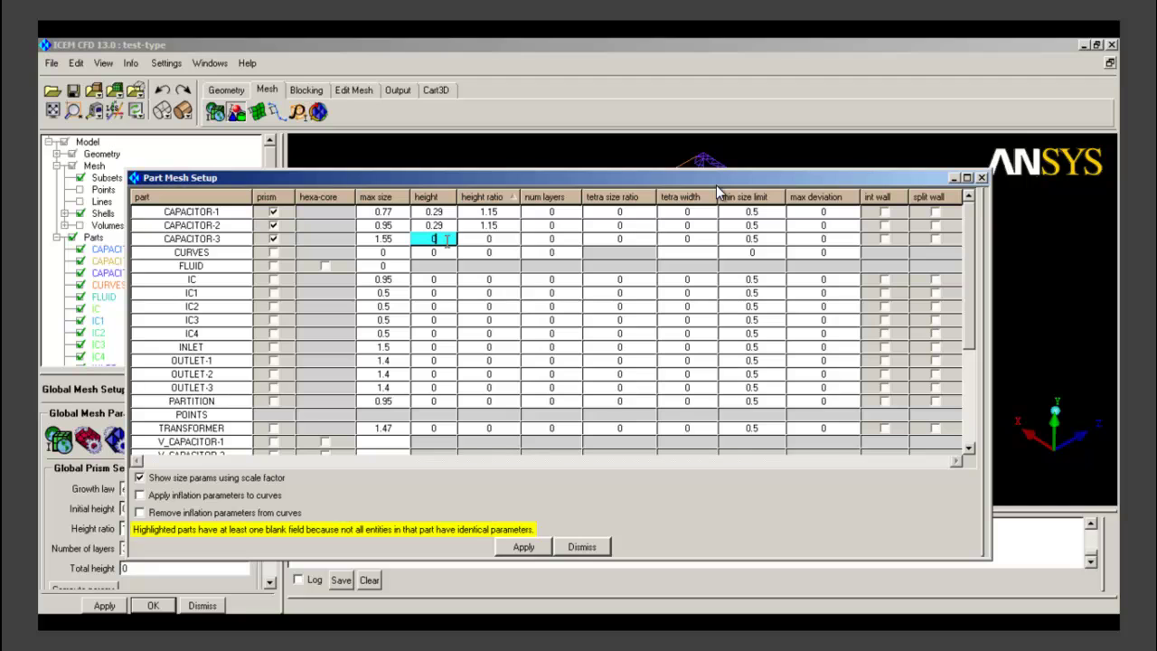
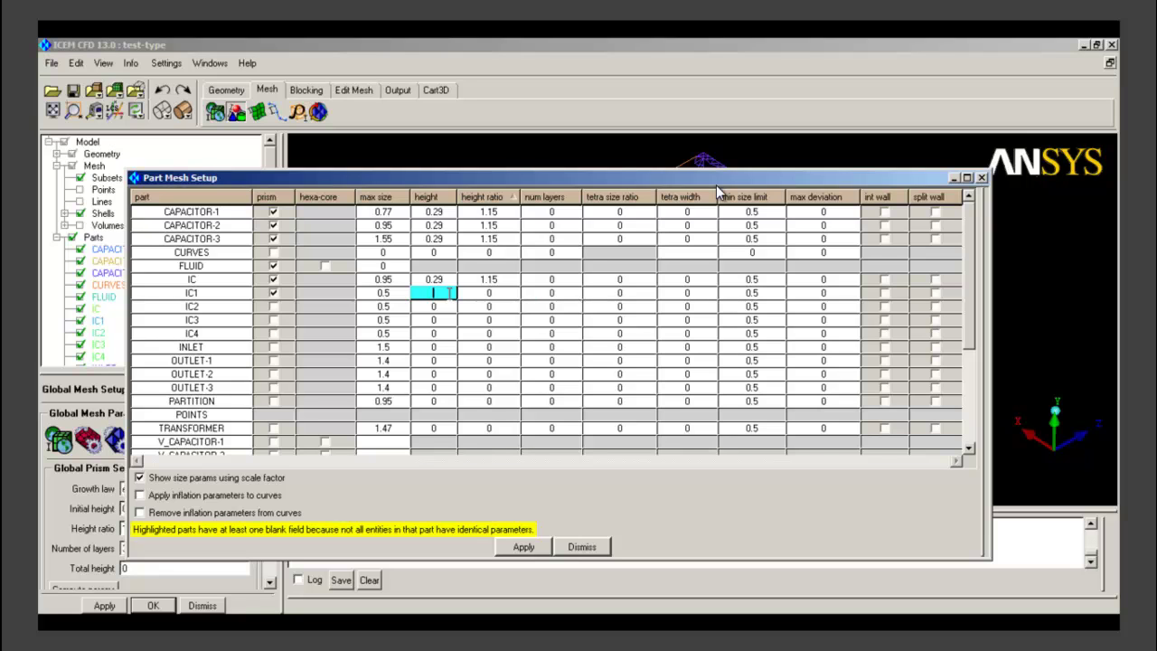
type("0.29")
left_click(498, 294)
type("1.15")
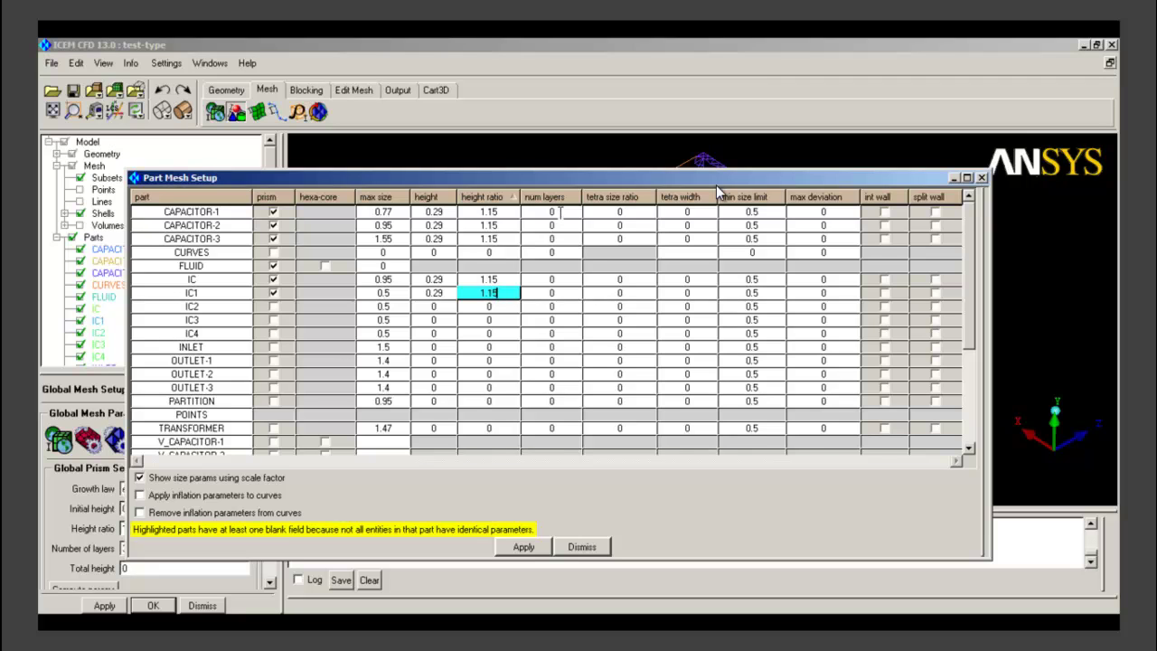
Step: Set the prism height of IC2 to 0.29 and its height ratio to 1.15
left_click(442, 307)
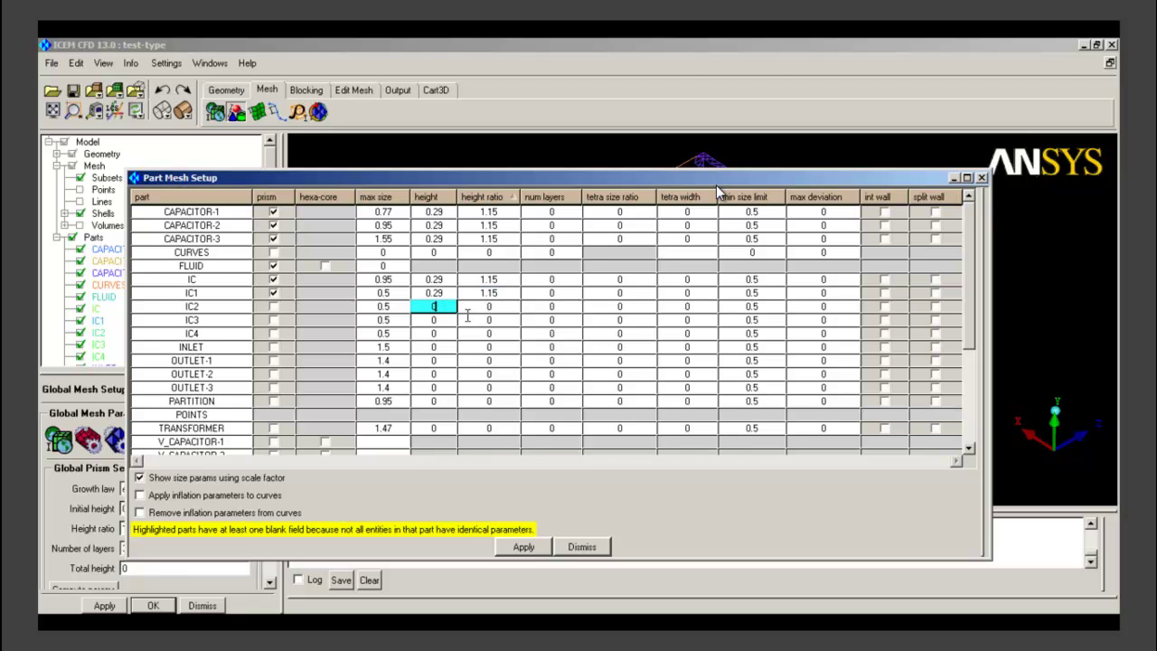
key("BackSpace")
type("0.29")
left_click(502, 308)
type("1.15")
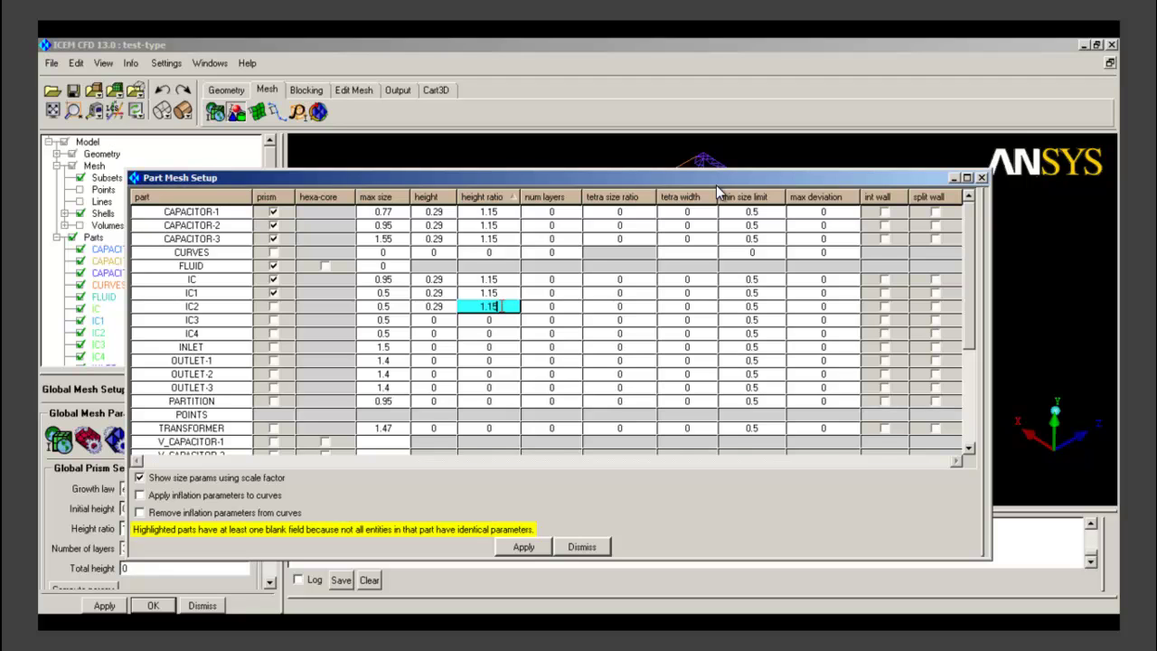
Step: Set the prism height of IC3 to 0.29 and its height ratio to 1.15
left_click(445, 320)
key("BackSpace")
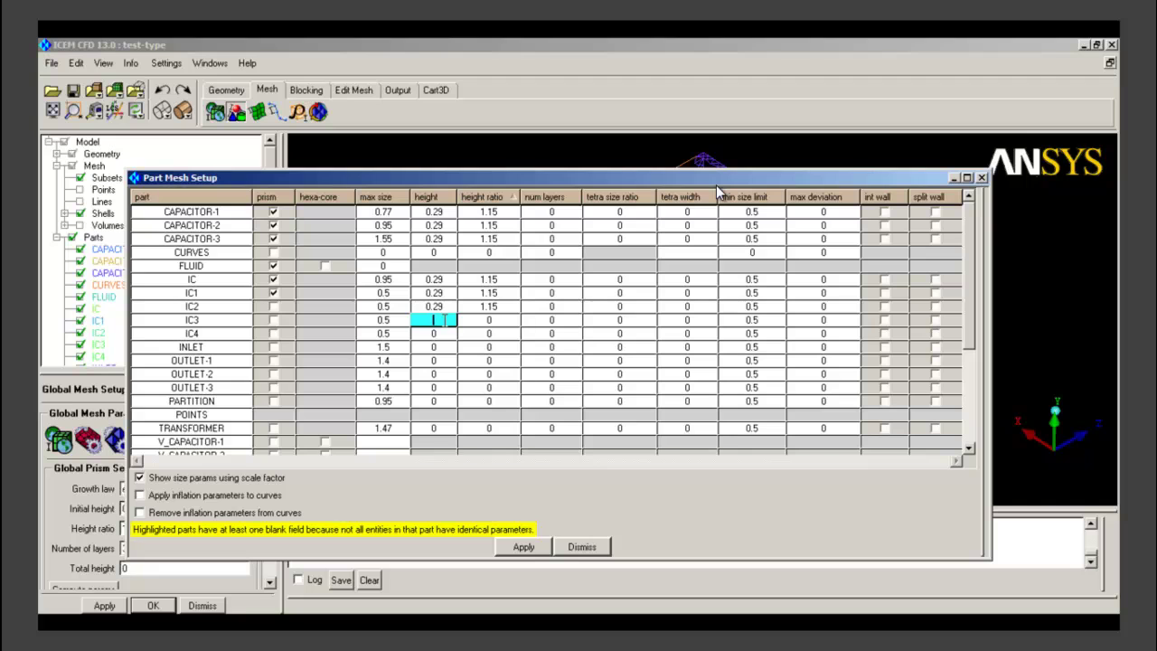
type("0.29")
left_click(489, 320)
key("BackSpace")
type("1.15")
Step: Set the prism height of IC4 to 0.29 and its height ratio to 1.15
left_click(435, 333)
type(".29")
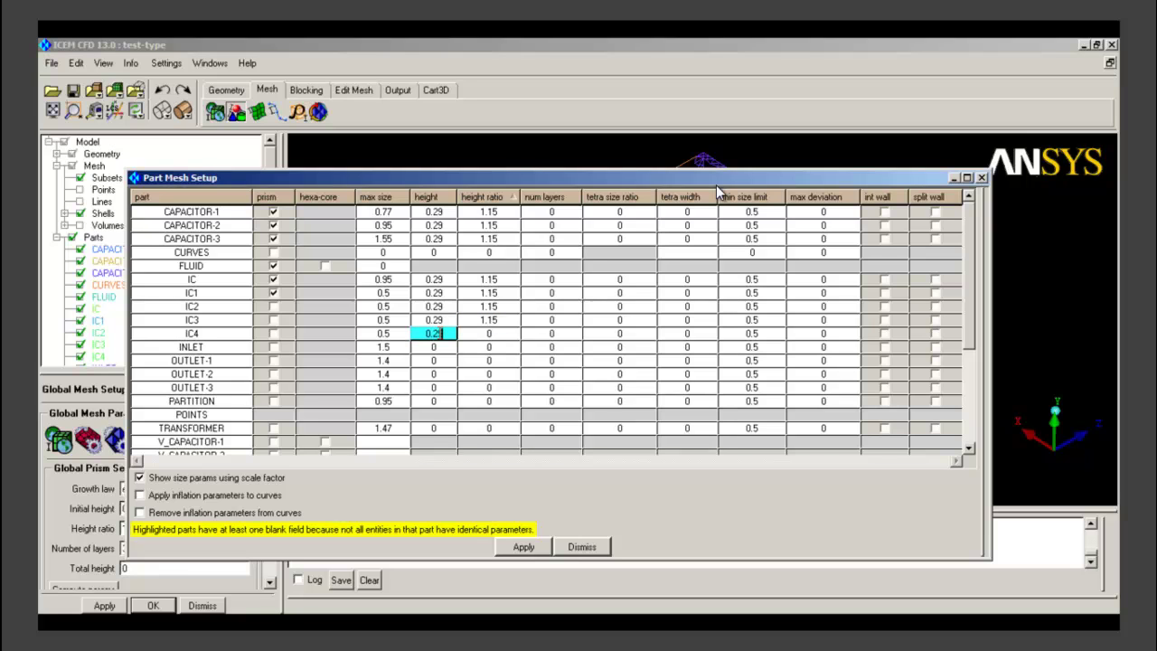
left_click(493, 334)
key("BackSpace")
type("1.15")
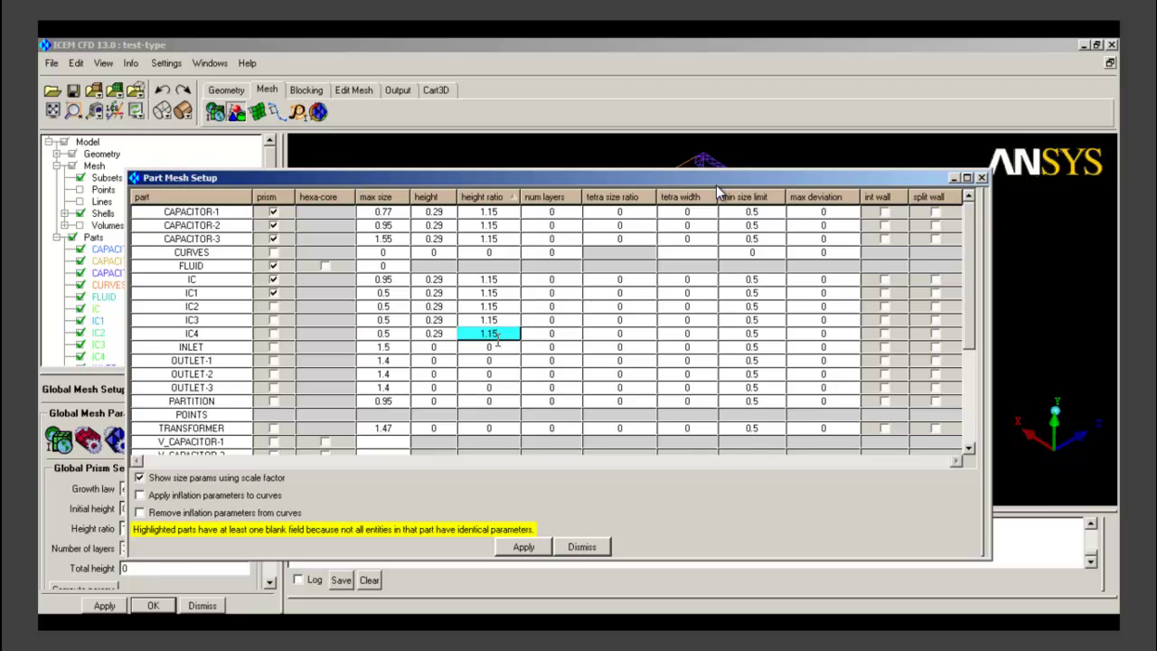
Step: Enable prism for PARTITION, IC2, IC3 and IC4, and give PARTITION a height of 0.29 and a height ratio of 1.15
left_click(273, 400)
left_click(273, 306)
left_click(273, 319)
left_click(273, 332)
left_click(461, 401)
left_click(445, 402)
type("0.29")
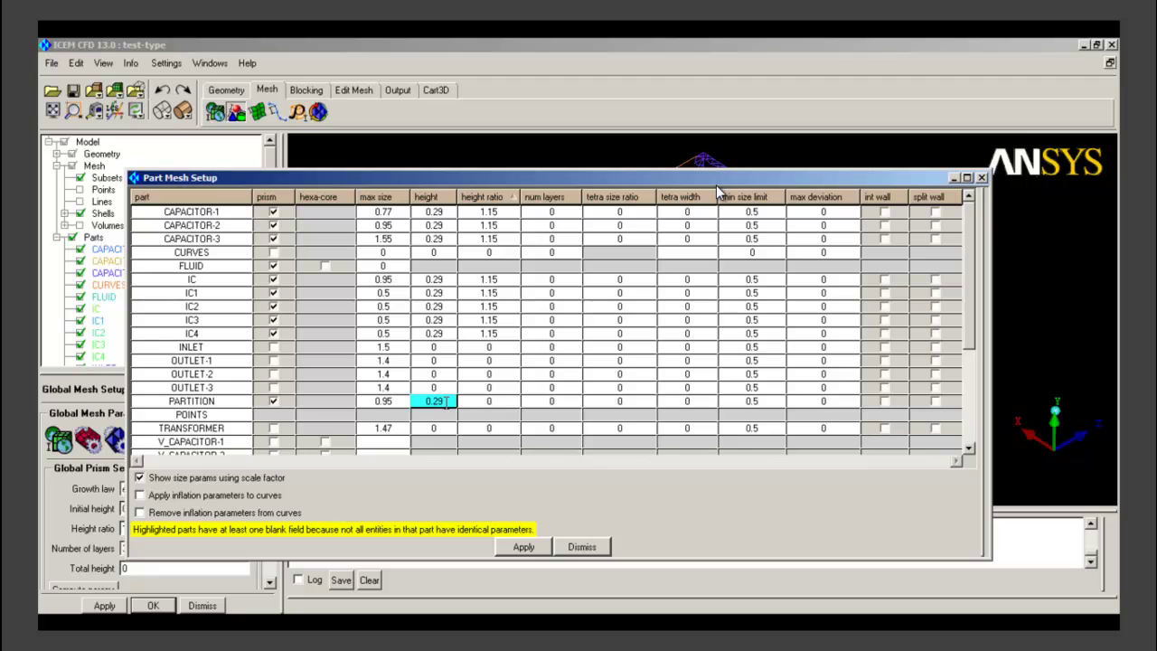
left_click(507, 401)
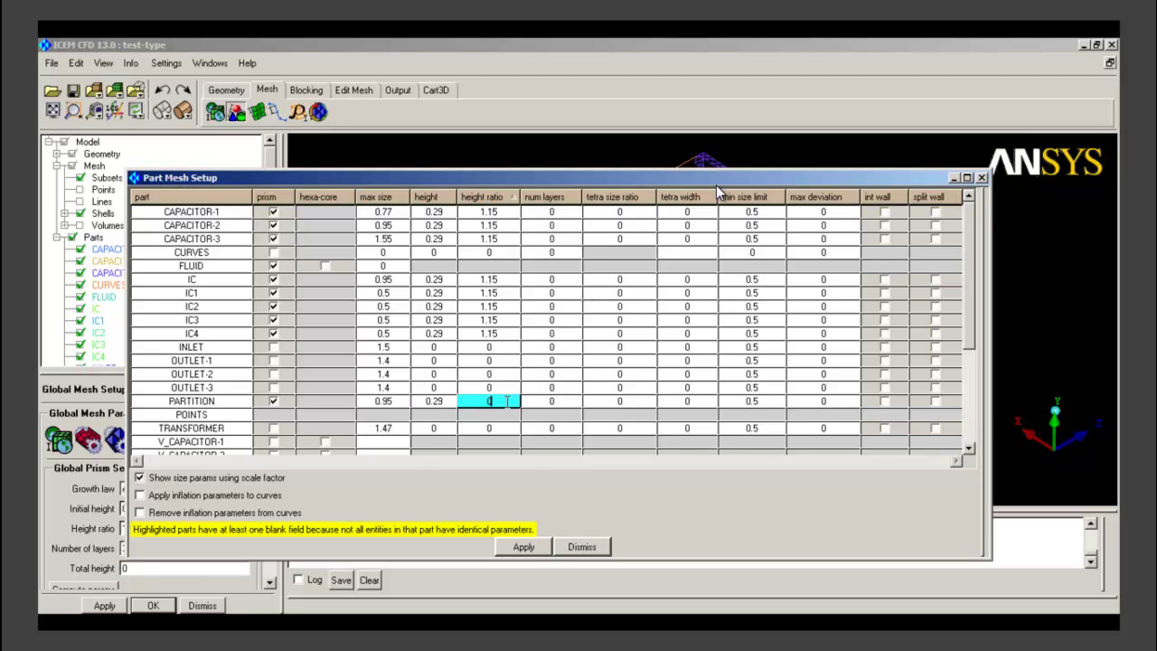
type("1.15")
Step: Enable prism layers for TRANSFORMER with a height of 0.29 and a height ratio of 1.15
left_click(274, 429)
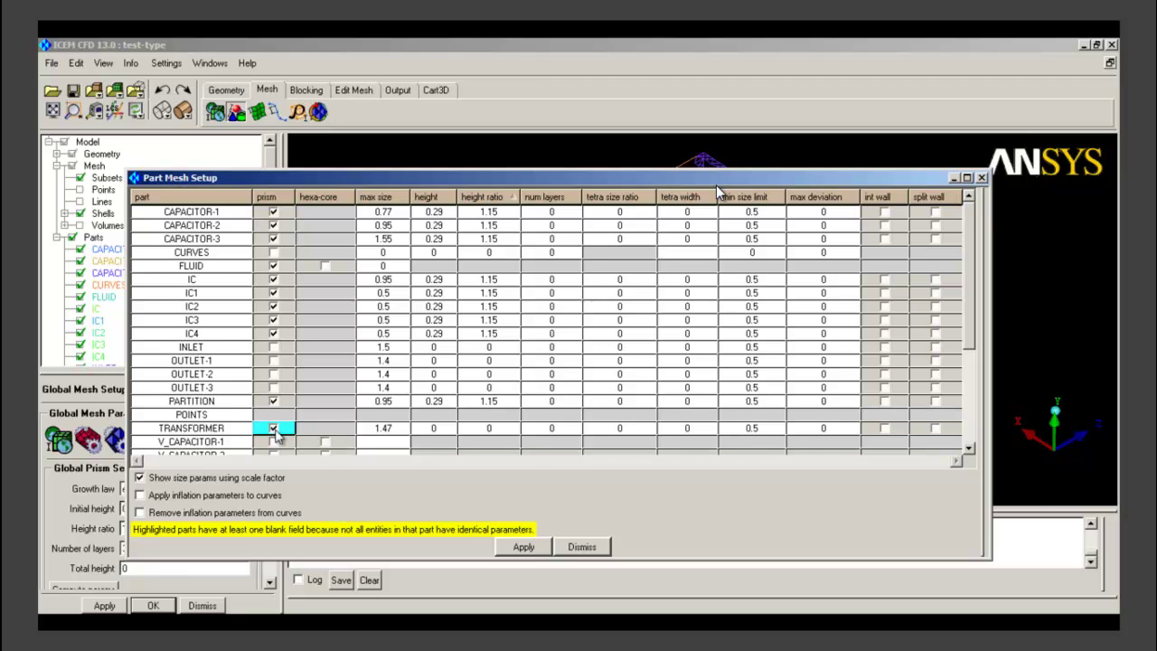
left_click(437, 429)
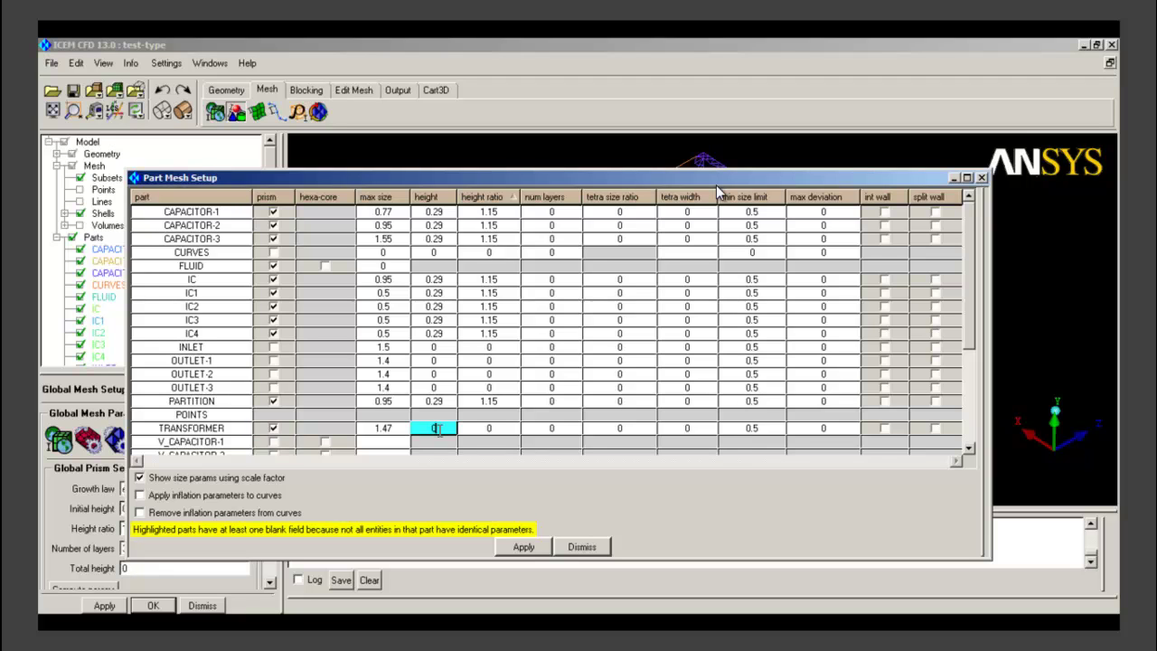
type(".29")
left_click(493, 430)
type("1")
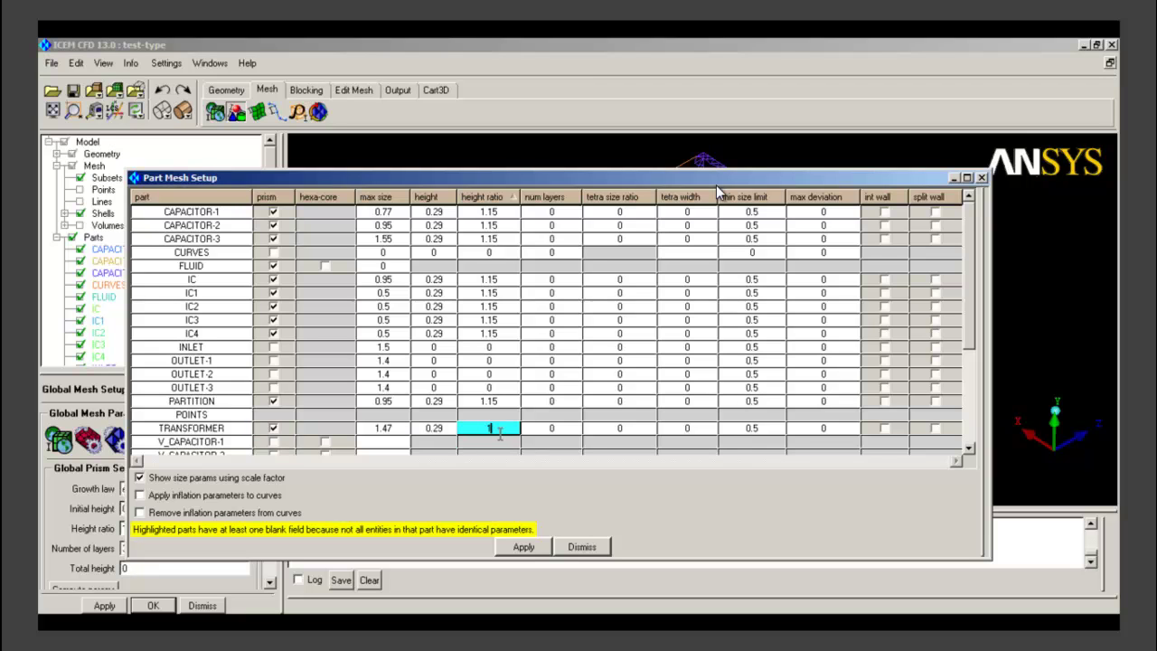
type(".15")
Step: Enable prism layers for WALL-2 with a height of 0.29 and a height ratio of 1.15
left_click_drag(974, 329, 975, 430)
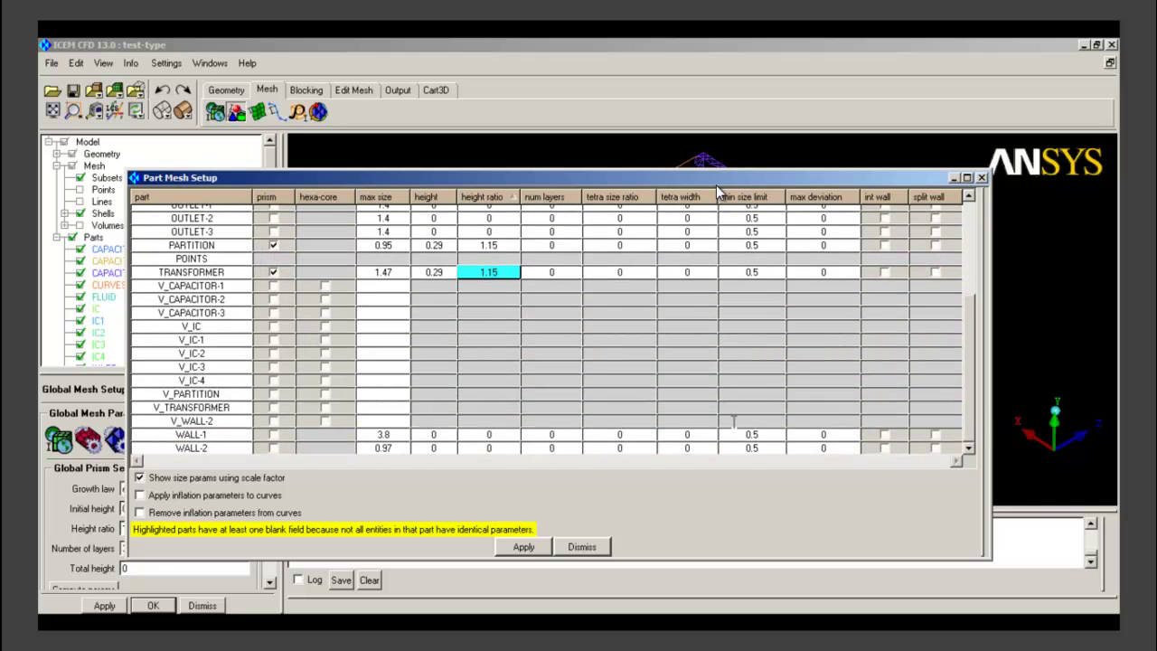
left_click(273, 447)
left_click(440, 447)
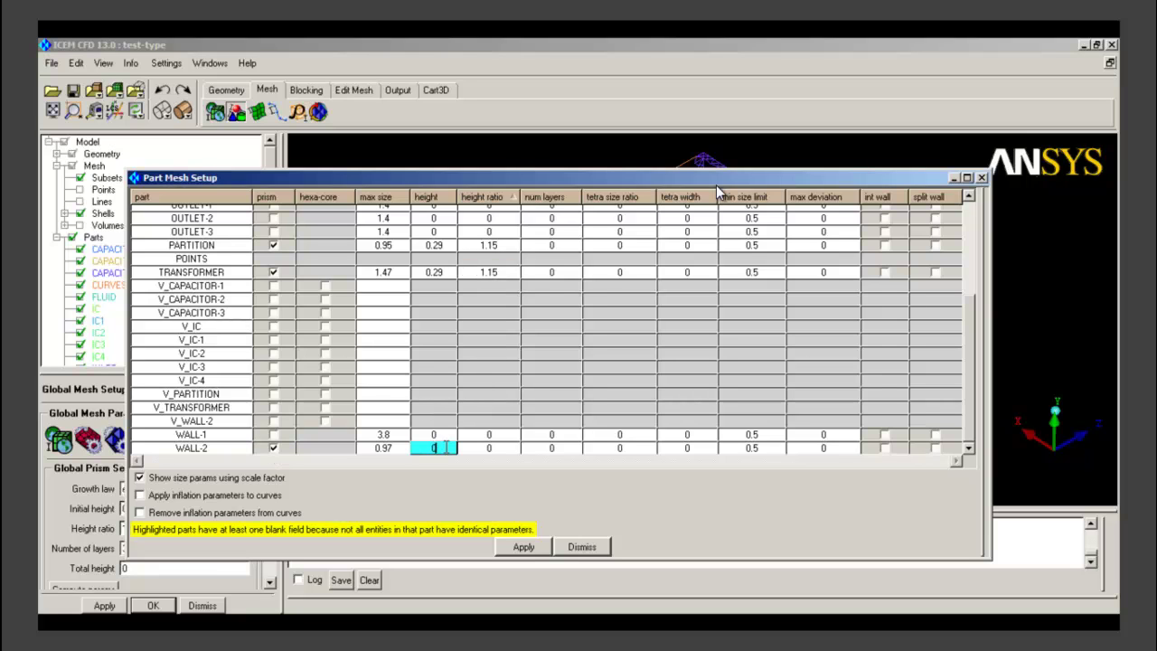
key("BackSpace")
type("0.29")
left_click(514, 448)
key("BackSpace")
type("1.15")
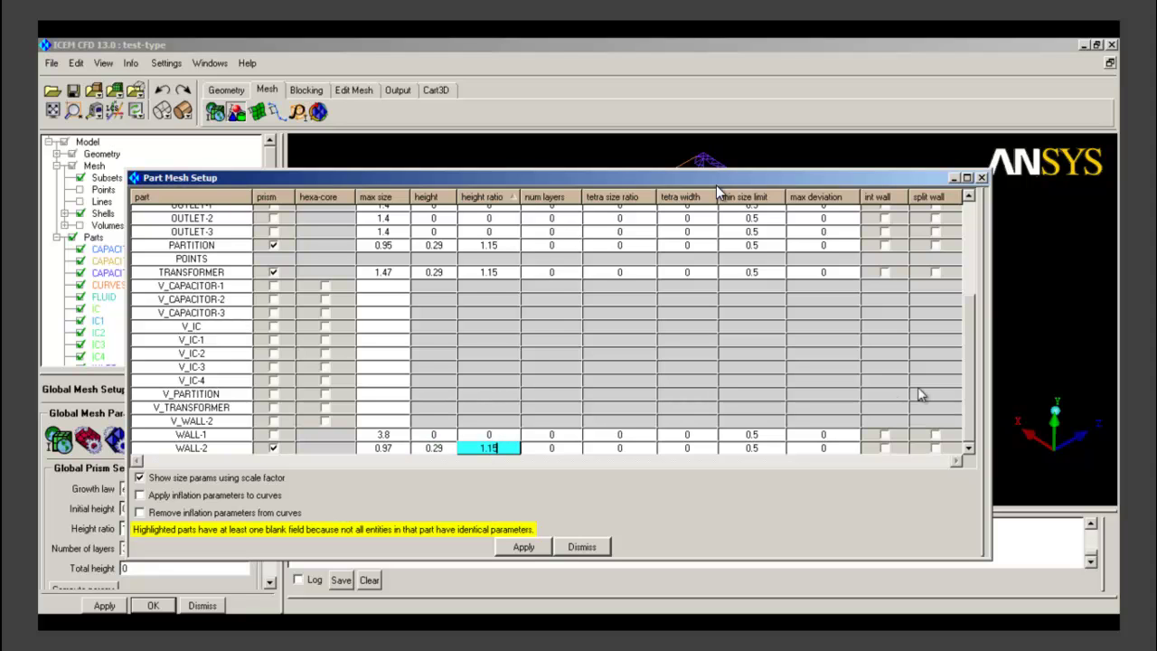
Step: Set the number of prism layers to 3 for CAPACITOR-1, CAPACITOR-2 and CAPACITOR-3
left_click_drag(969, 396, 956, 257)
left_click(553, 212)
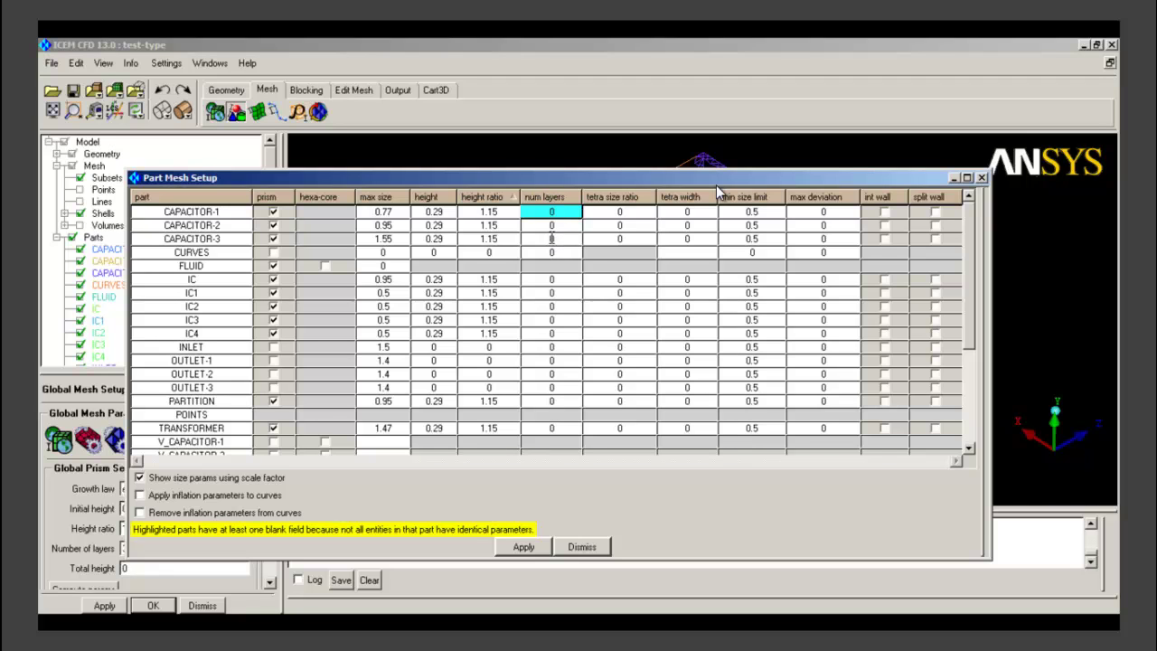
key("BackSpace")
type("3")
left_click(559, 225)
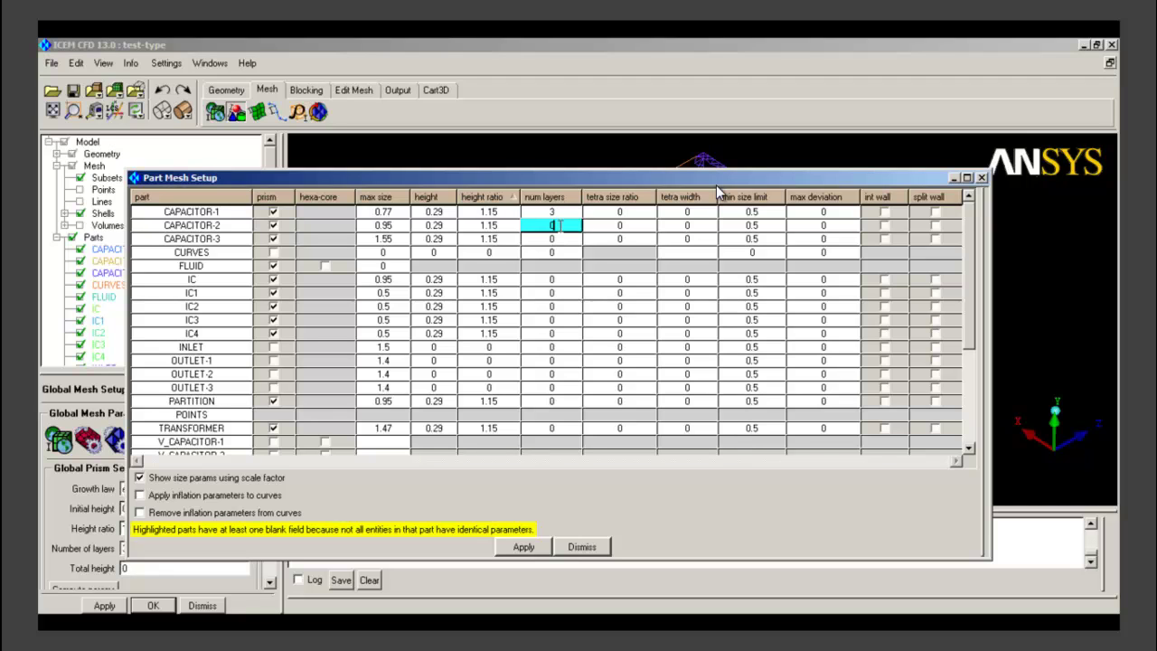
key("BackSpace")
type("3")
left_click(559, 239)
key("BackSpace")
type("3")
Step: Set the number of prism layers to 3 for IC and IC1
left_click(562, 279)
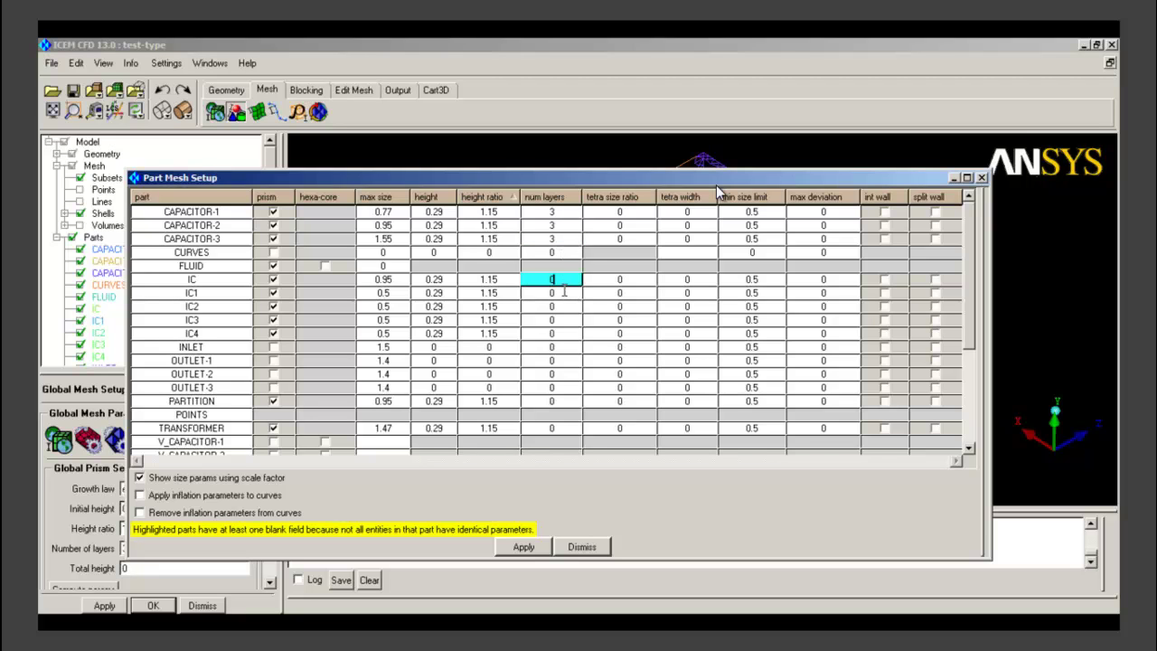
key("BackSpace")
type("3")
left_click(565, 306)
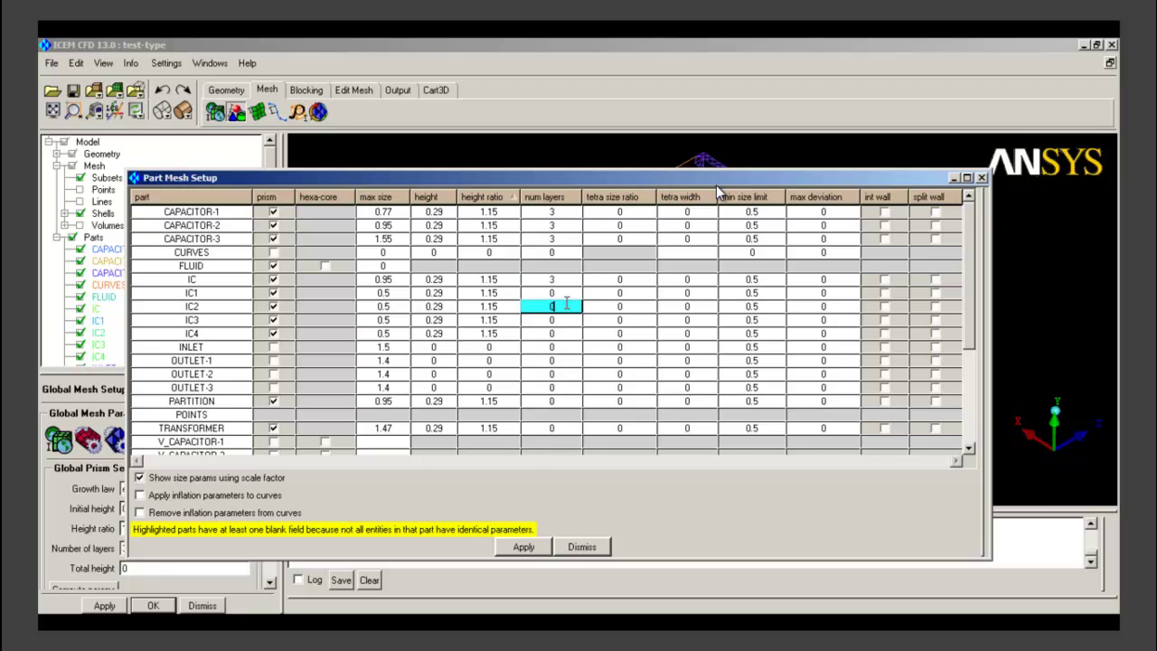
left_click(566, 293)
key("BackSpace")
type("3")
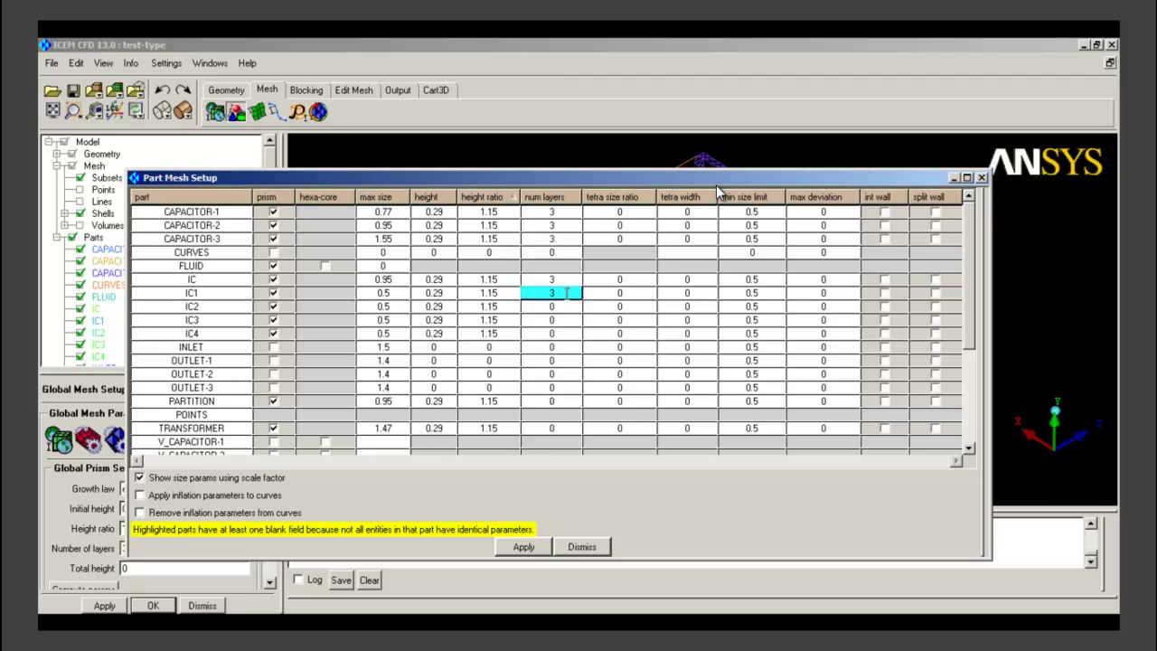
Step: Set the number of prism layers to 3 for IC2, IC3 and IC4
key("Down")
type("3")
key("Delete")
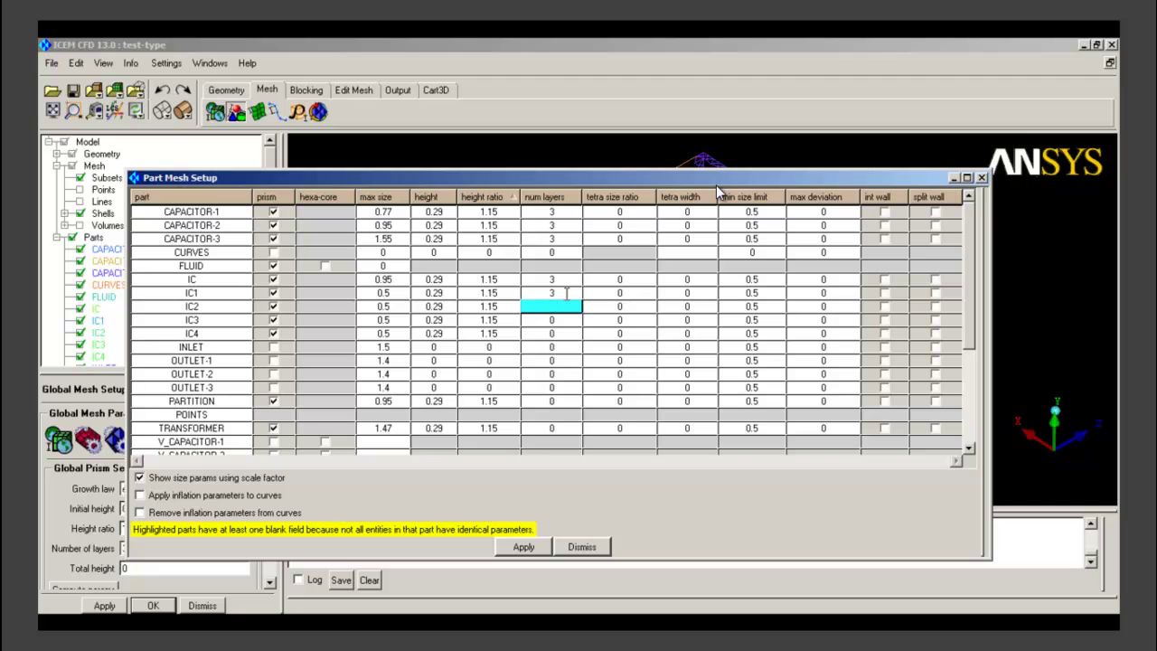
left_click(568, 319)
key("BackSpace")
type("3")
left_click(564, 333)
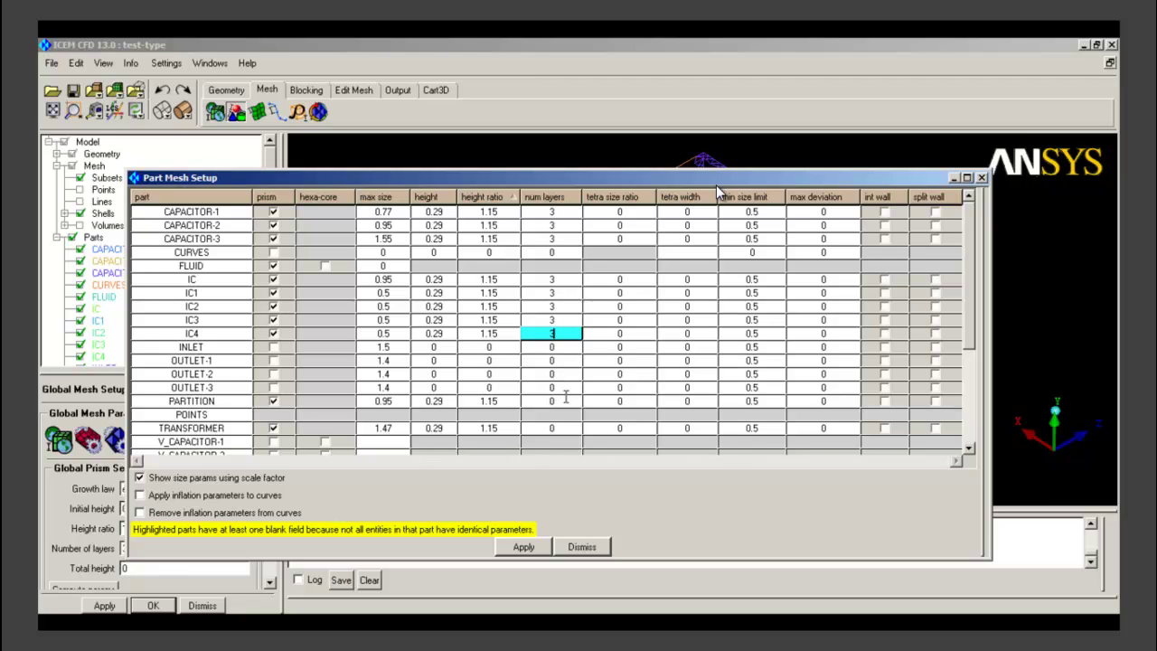
Step: Set the number of prism layers to 3 for PARTITION, TRANSFORMER and WALL-2
left_click(568, 401)
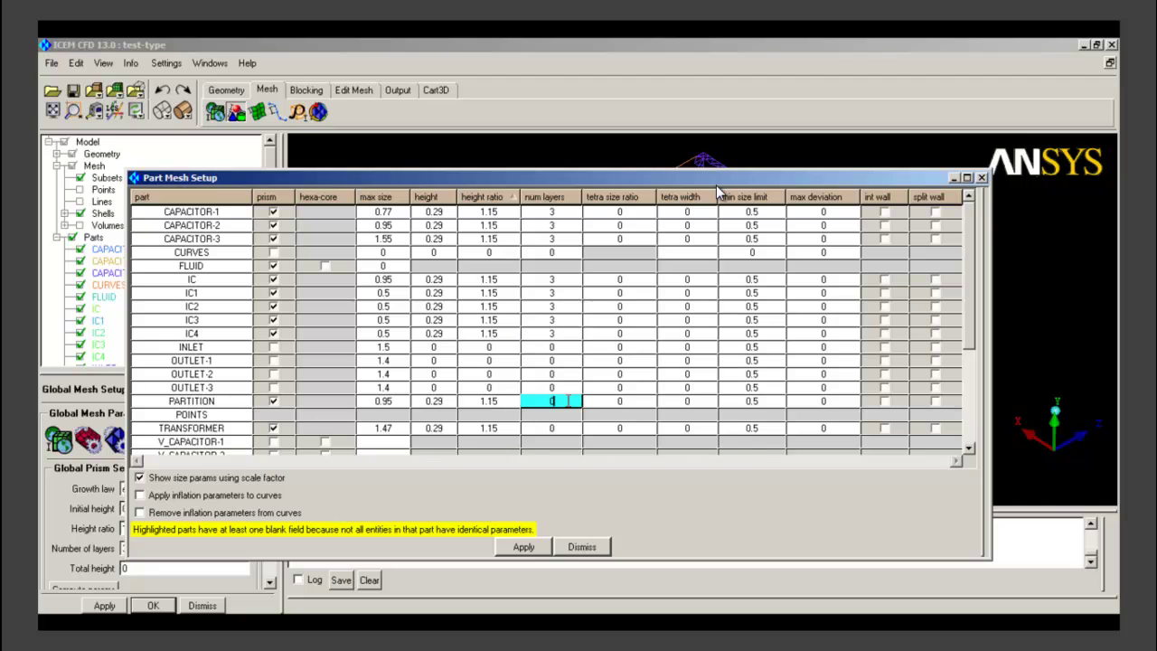
key("BackSpace")
type("3")
left_click(565, 427)
key("BackSpace")
type("3")
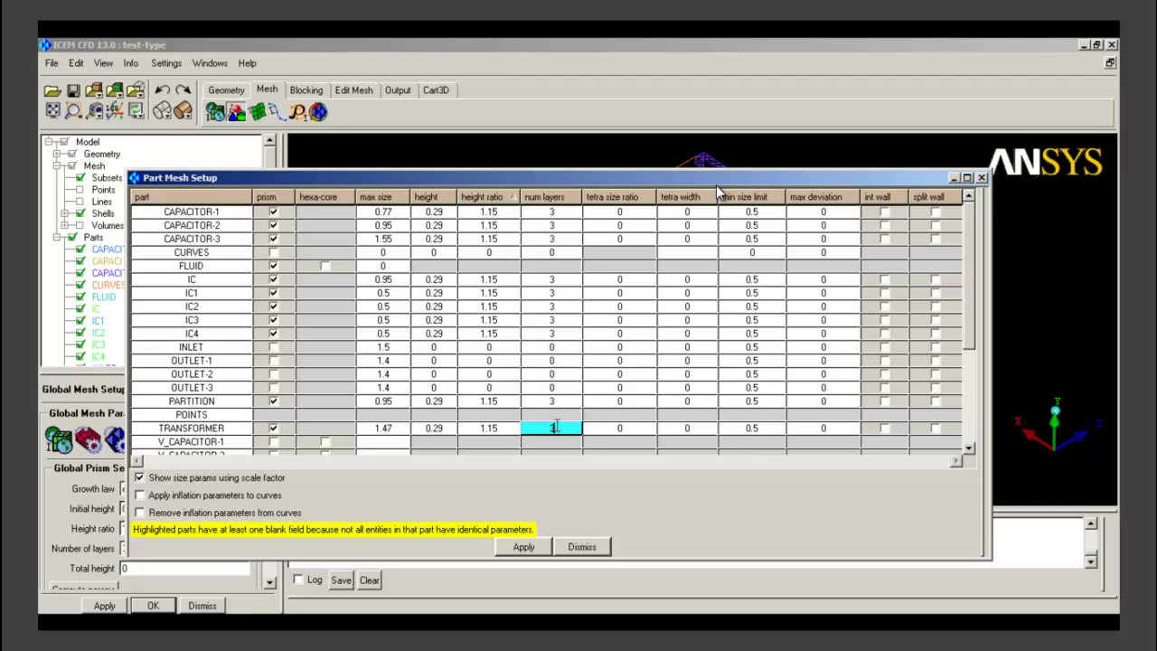
scroll(969, 344, "down", 4)
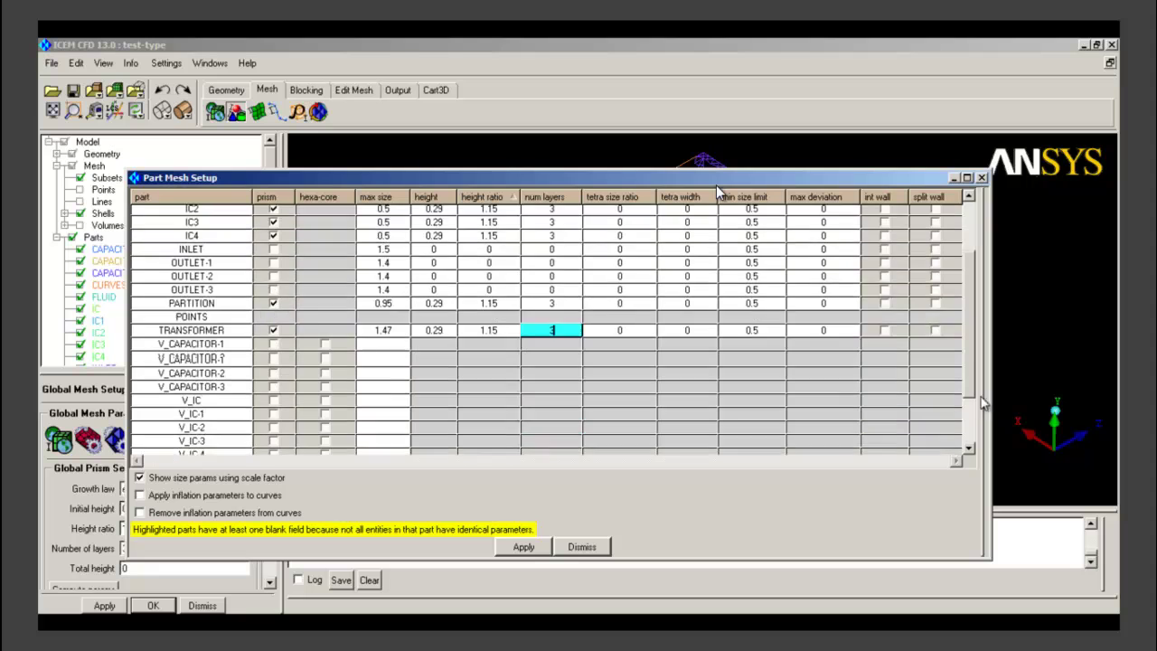
left_click(565, 450)
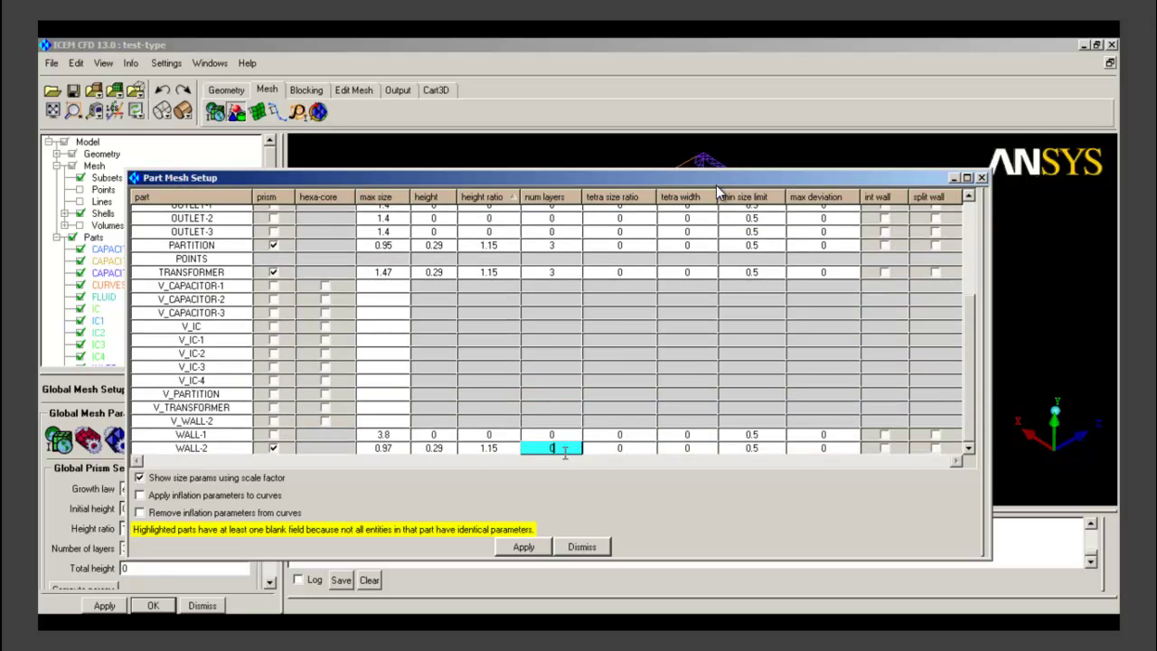
type("3")
key("Return")
Step: Apply the prism parameters to the parts and close the part mesh setup
scroll(953, 334, "up", 5)
left_click(547, 213)
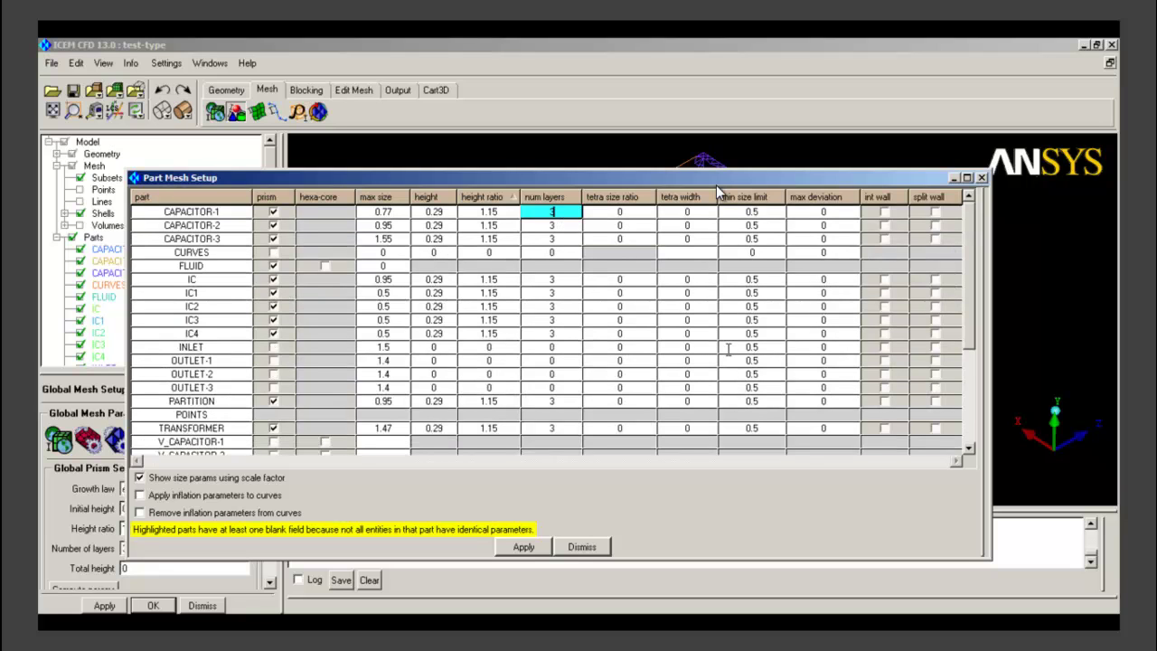
left_click(532, 548)
left_click(982, 179)
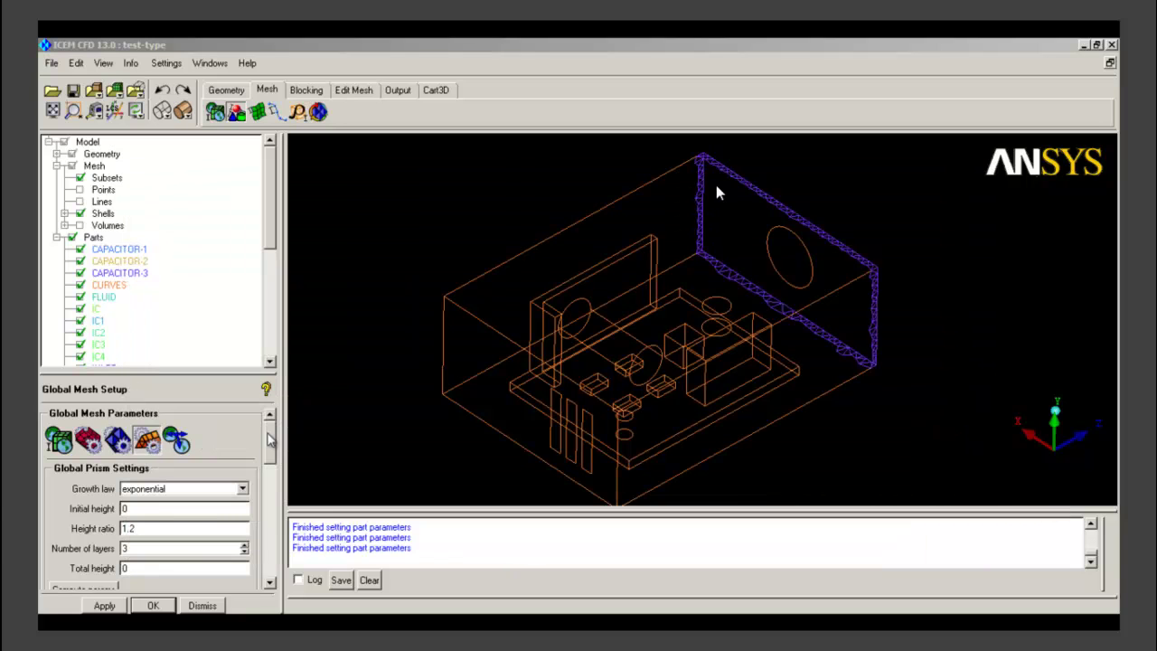